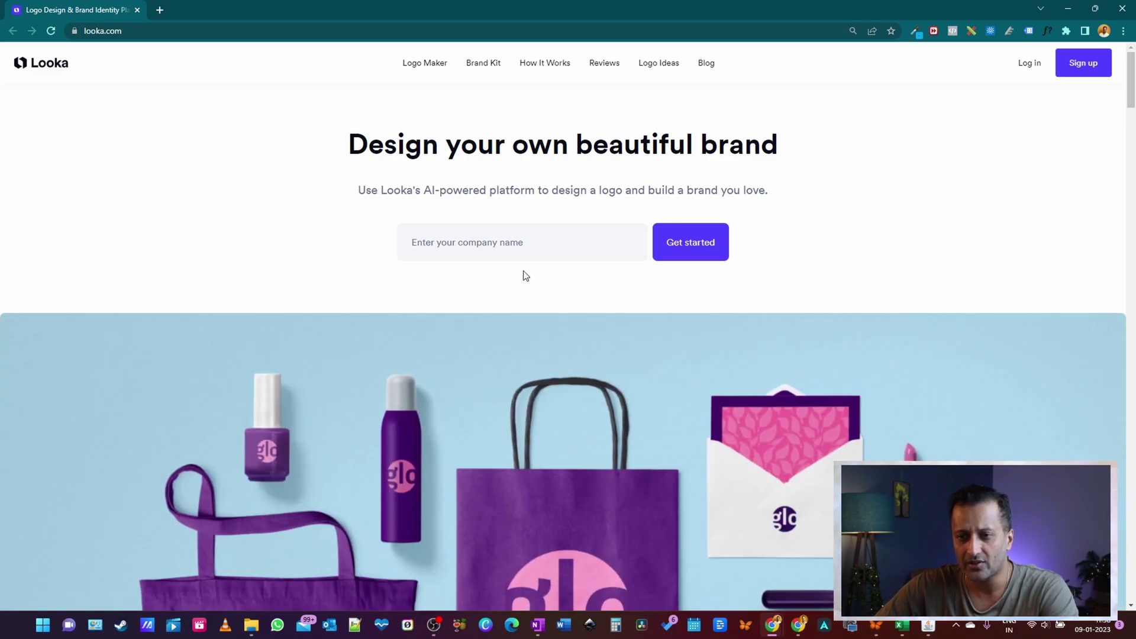
- Start a new logo design for the company name "Healthy Clan"
{"action": "left_click", "coordinate": [485, 242]}
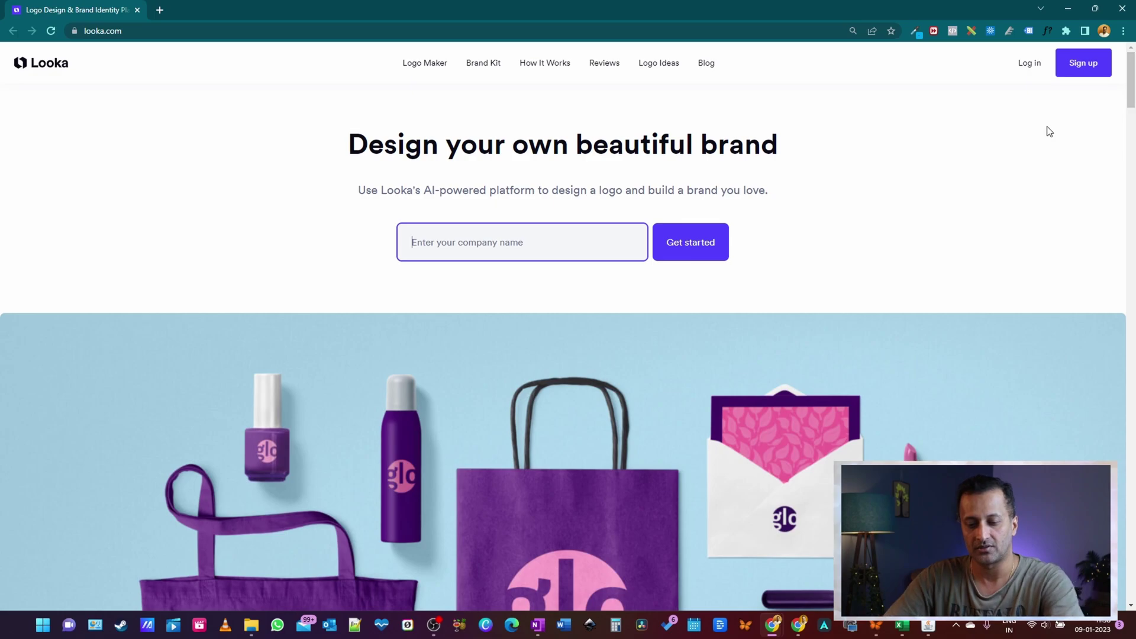
{"action": "type", "text": "Healthy Clan"}
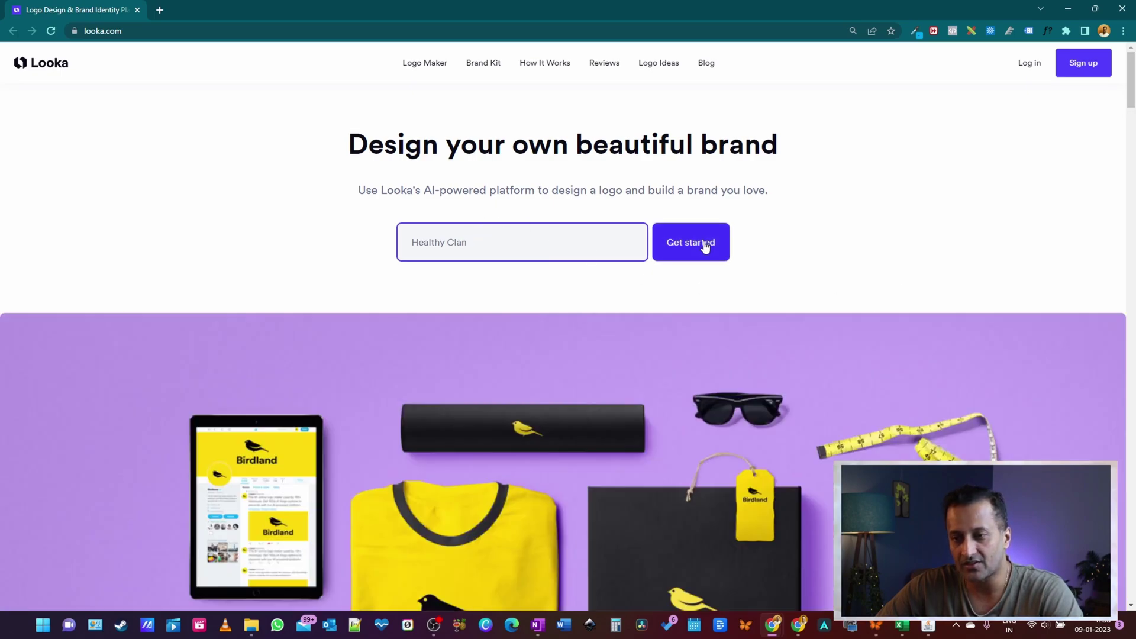
{"action": "left_click", "coordinate": [707, 246]}
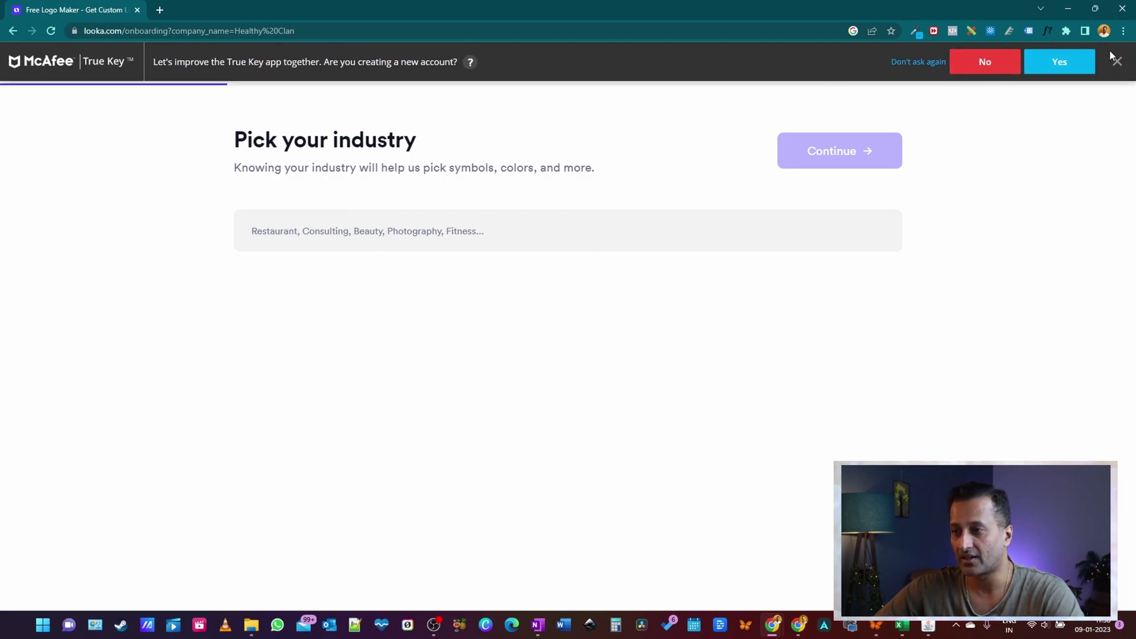
- Dismiss the True Key banner, then submit Health And Wellness as the industry after searching for "heal"
{"action": "left_click", "coordinate": [1117, 61]}
{"action": "left_click", "coordinate": [381, 225]}
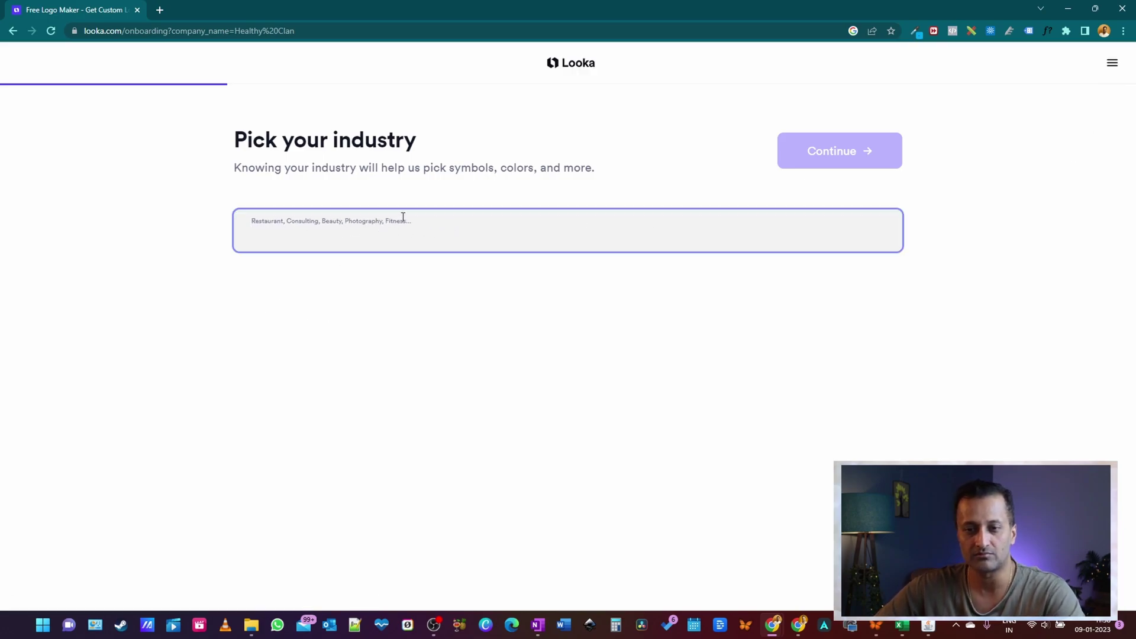
{"action": "type", "text": "hea"}
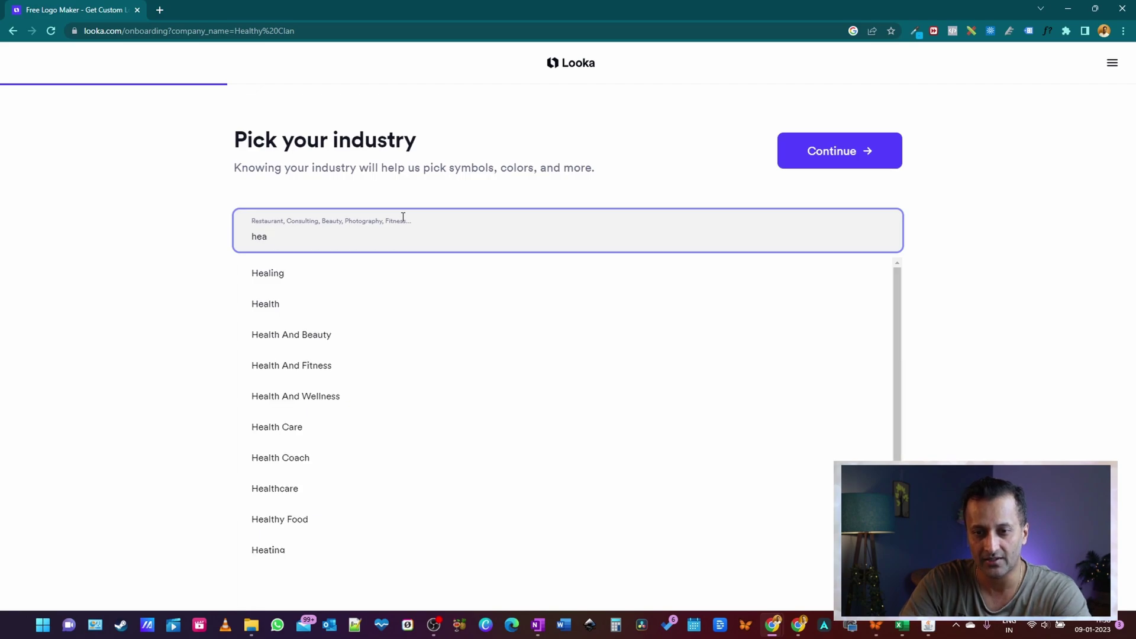
{"action": "type", "text": "l"}
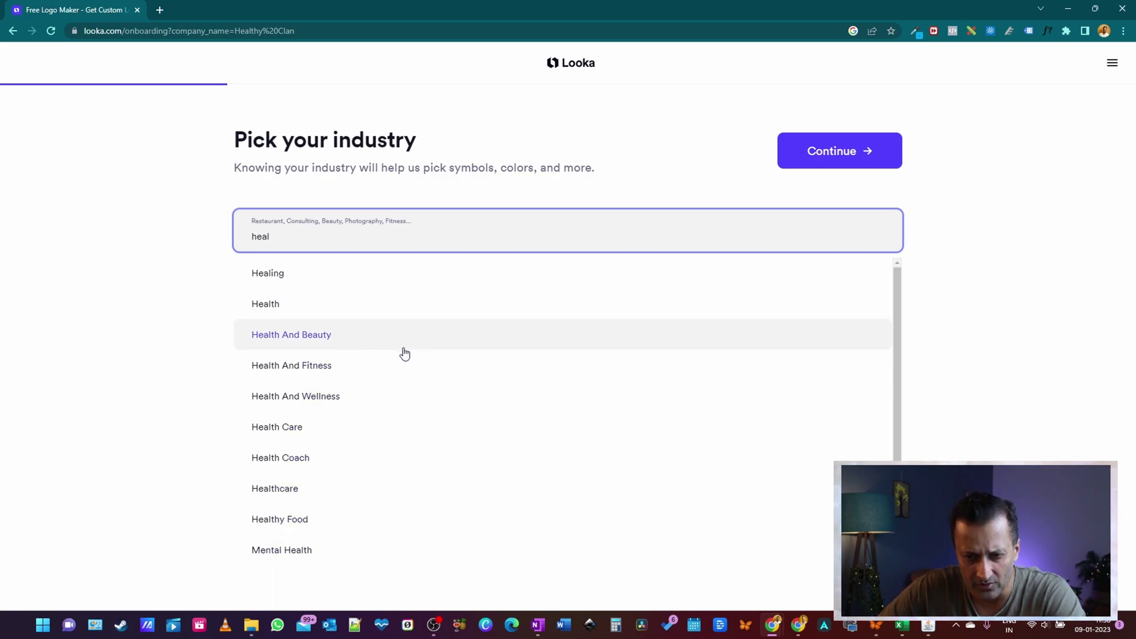
{"action": "left_click", "coordinate": [336, 401]}
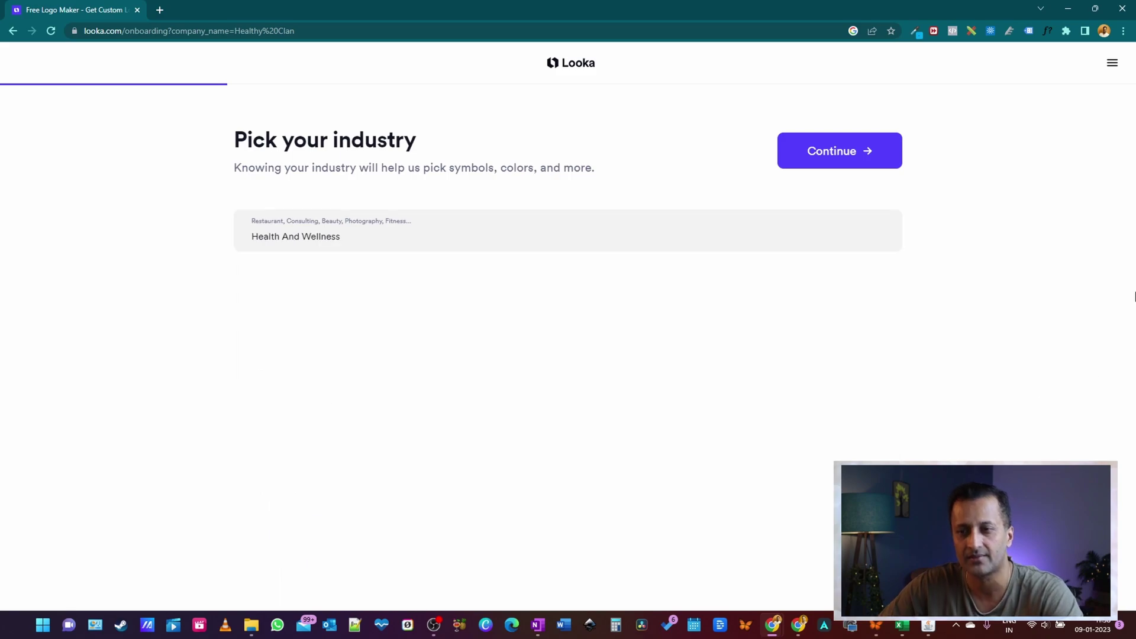
{"action": "left_click", "coordinate": [854, 153]}
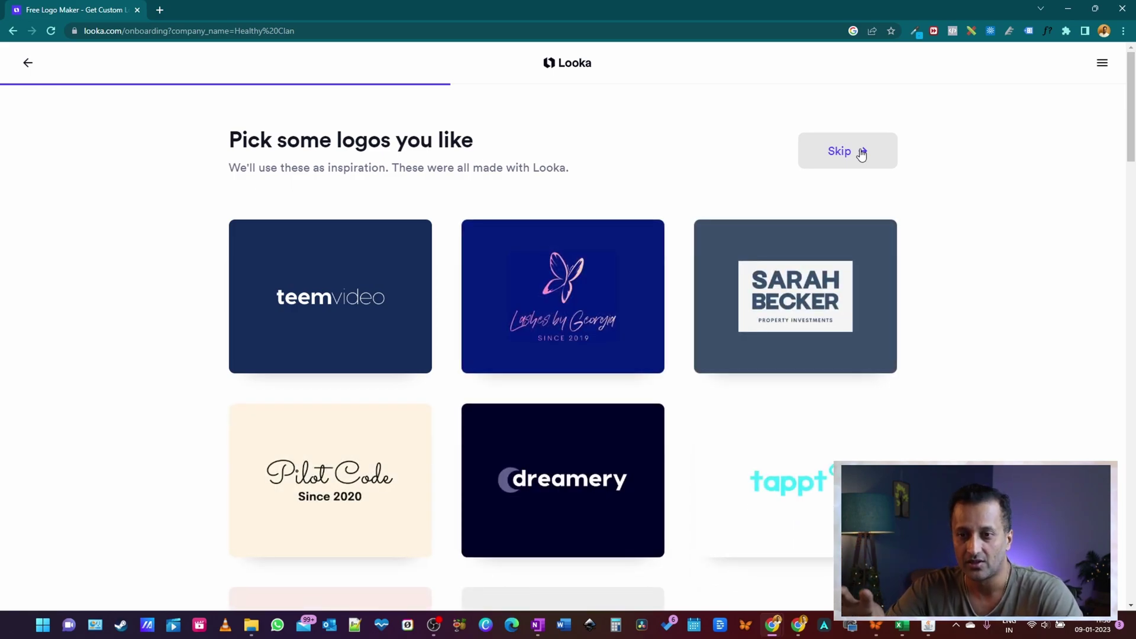
- Browse the sample logos and select the Vessel Yoga logo as inspiration
{"action": "scroll", "coordinate": [1051, 229], "scroll_direction": "down", "scroll_amount": 1}
{"action": "scroll", "coordinate": [1051, 229], "scroll_direction": "down", "scroll_amount": 1}
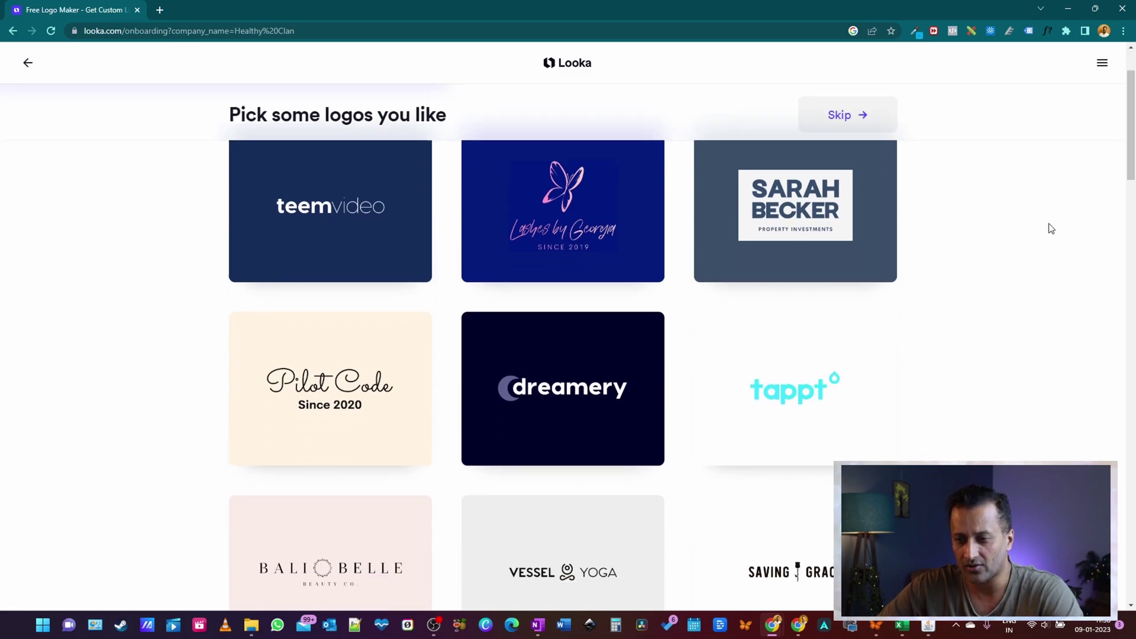
{"action": "scroll", "coordinate": [1051, 228], "scroll_direction": "up", "scroll_amount": 3}
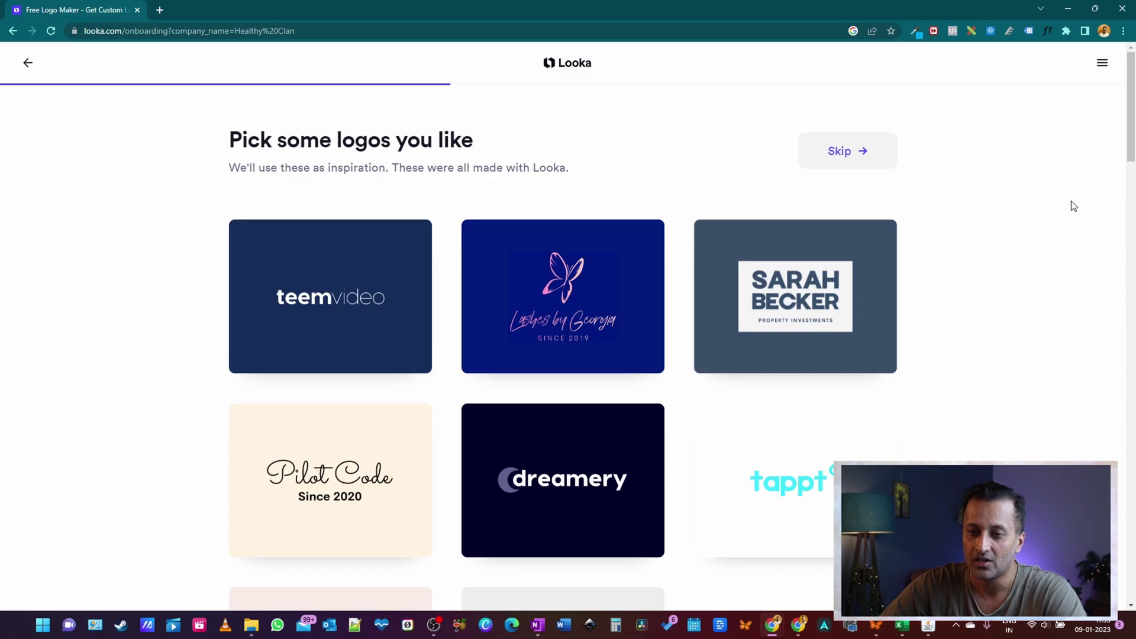
{"action": "scroll", "coordinate": [1074, 206], "scroll_direction": "down", "scroll_amount": 1}
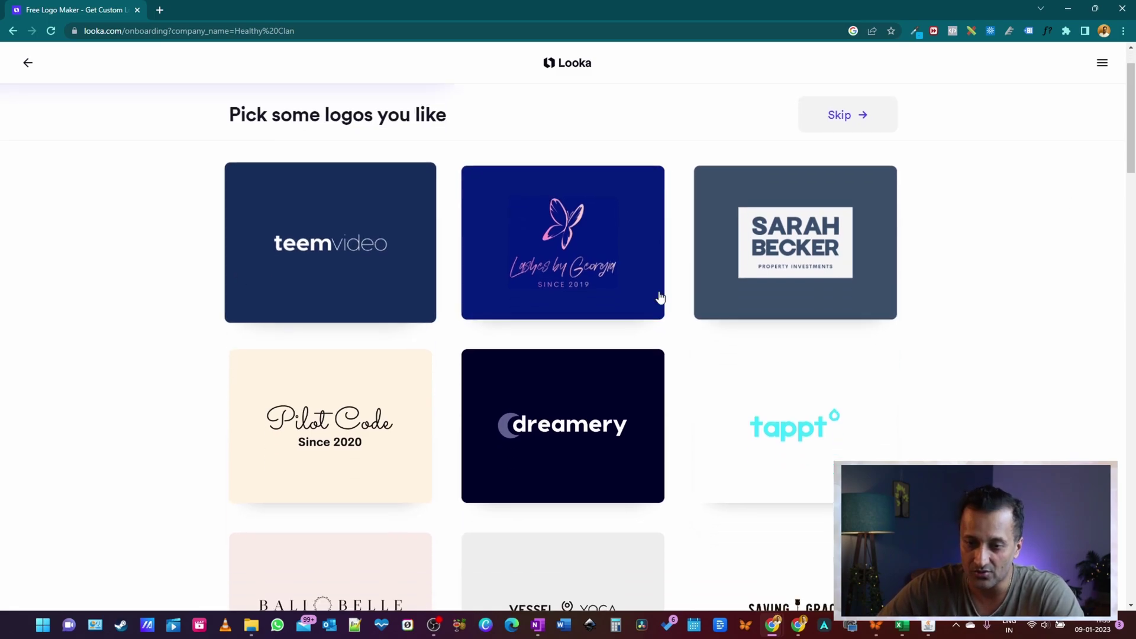
{"action": "scroll", "coordinate": [1115, 246], "scroll_direction": "down", "scroll_amount": 5}
{"action": "scroll", "coordinate": [986, 371], "scroll_direction": "down", "scroll_amount": 2}
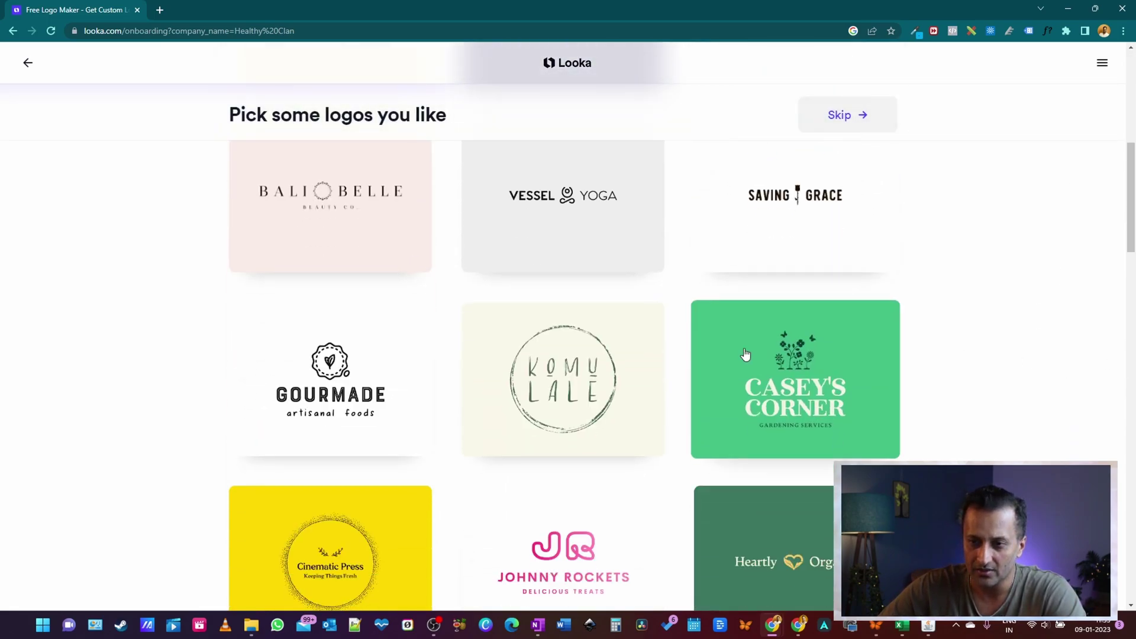
{"action": "right_click", "coordinate": [566, 216]}
{"action": "left_click", "coordinate": [543, 202]}
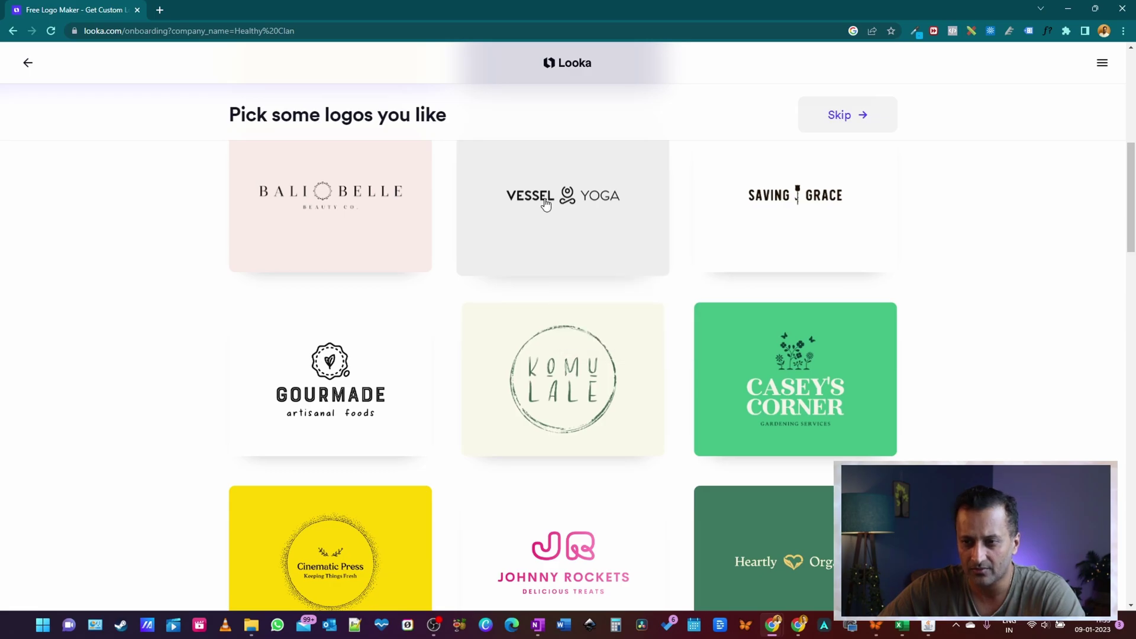
{"action": "left_click", "coordinate": [543, 200]}
- Add the blue Caroma logo to the selected inspiration logos
{"action": "scroll", "coordinate": [991, 214], "scroll_direction": "up", "scroll_amount": 1}
{"action": "scroll", "coordinate": [991, 215], "scroll_direction": "up", "scroll_amount": 3}
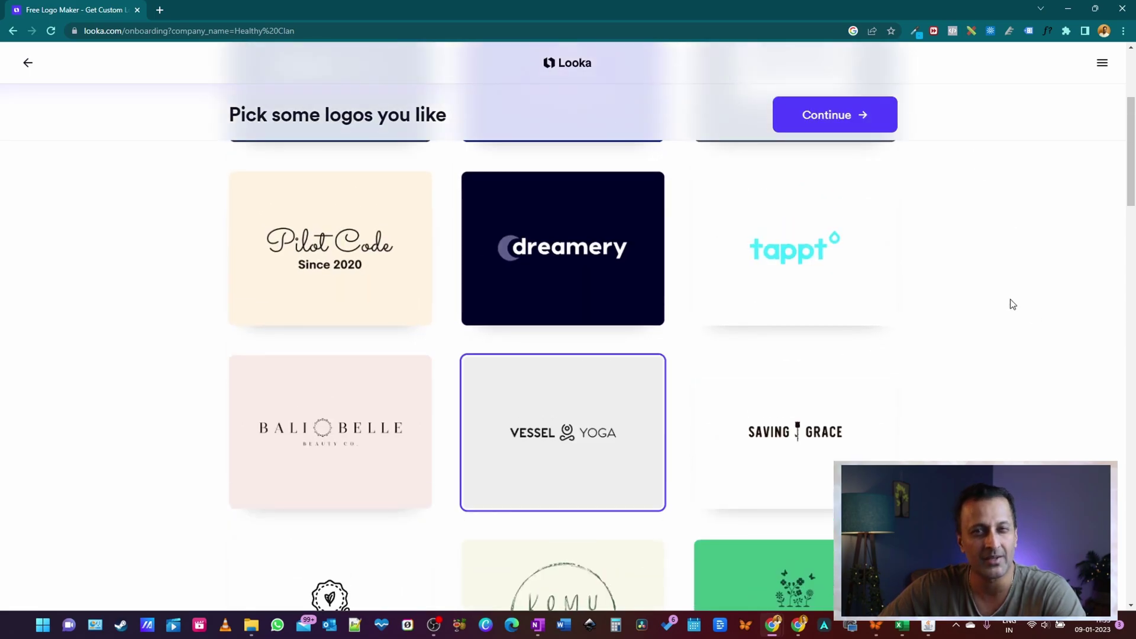
{"action": "scroll", "coordinate": [1006, 307], "scroll_direction": "down", "scroll_amount": 3}
{"action": "scroll", "coordinate": [1002, 323], "scroll_direction": "up", "scroll_amount": 2}
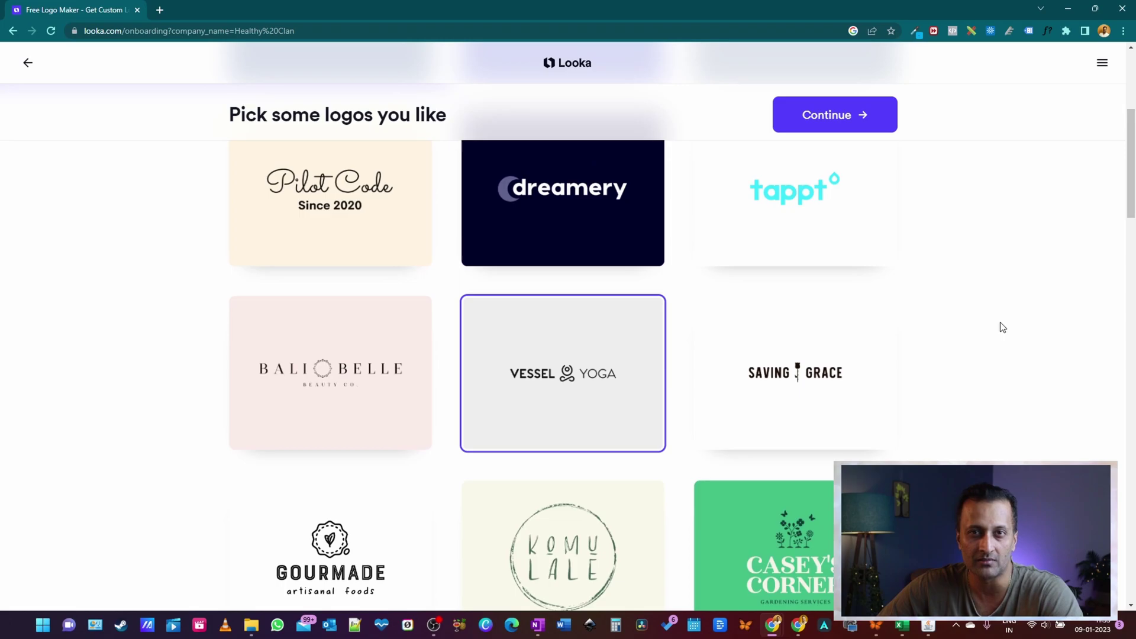
{"action": "scroll", "coordinate": [1002, 327], "scroll_direction": "down", "scroll_amount": 5}
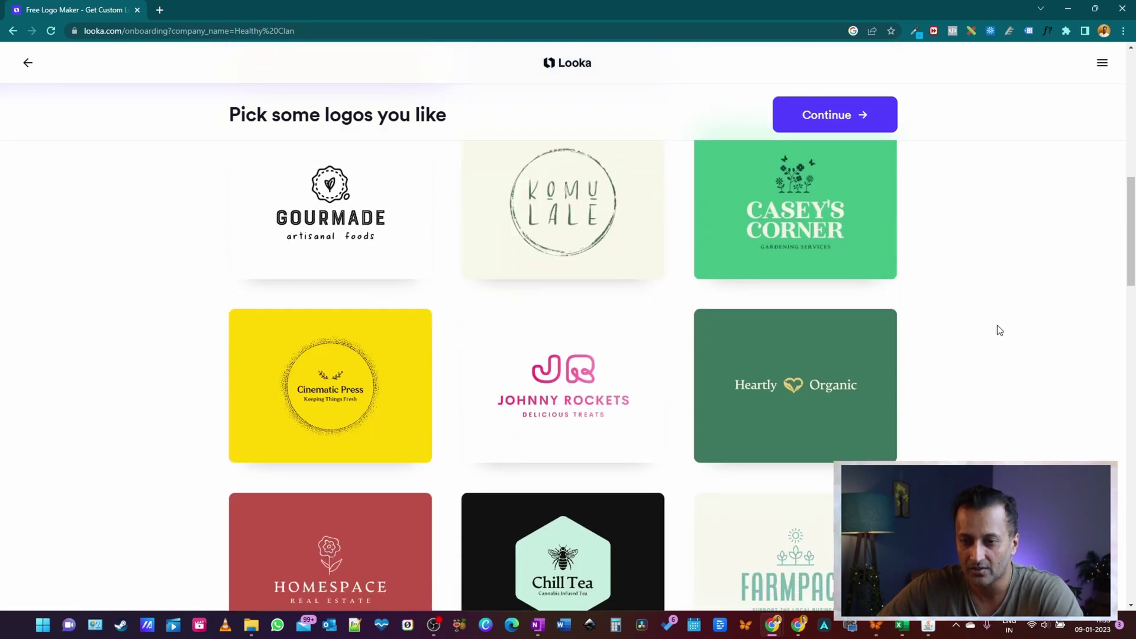
{"action": "scroll", "coordinate": [999, 330], "scroll_direction": "down", "scroll_amount": 5}
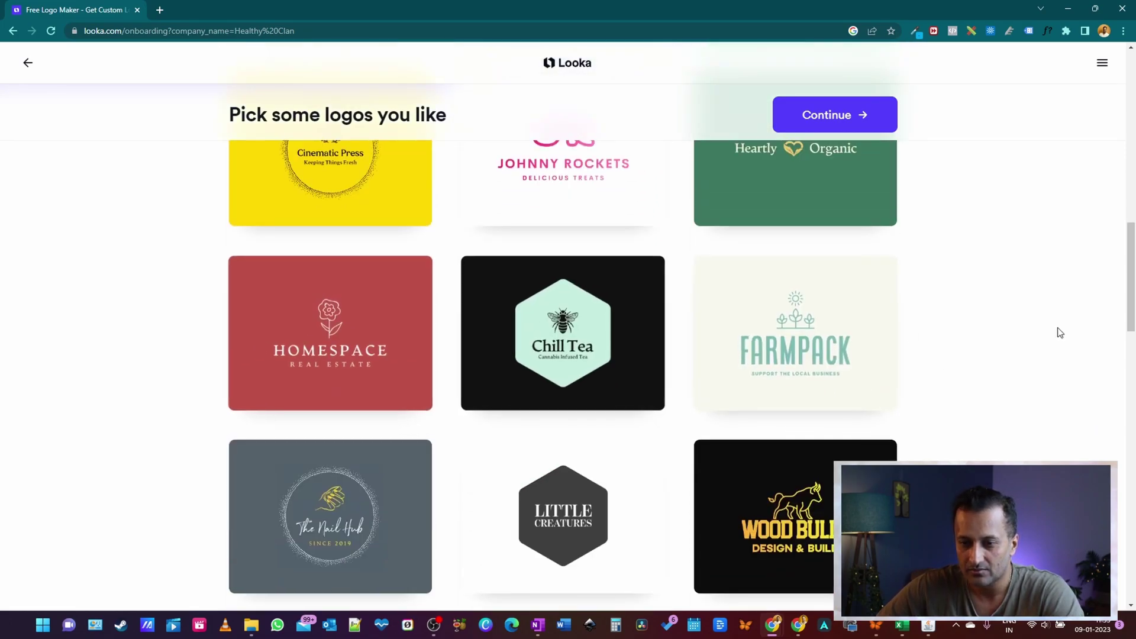
{"action": "scroll", "coordinate": [1047, 333], "scroll_direction": "down", "scroll_amount": 3}
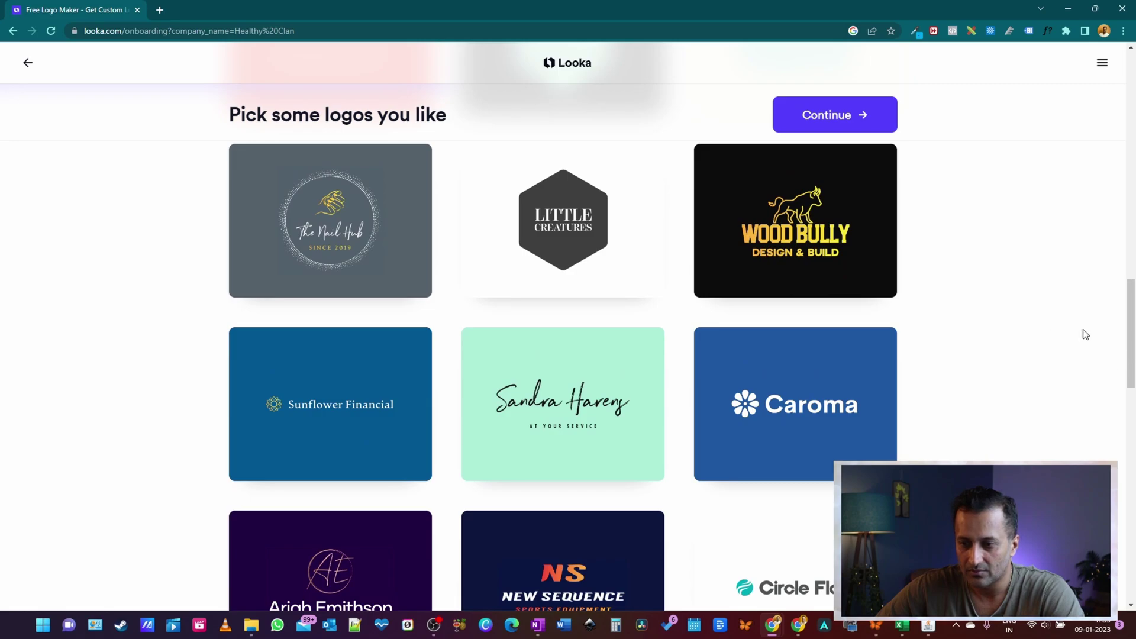
{"action": "scroll", "coordinate": [1086, 334], "scroll_direction": "down", "scroll_amount": 2}
{"action": "left_click", "coordinate": [796, 344]}
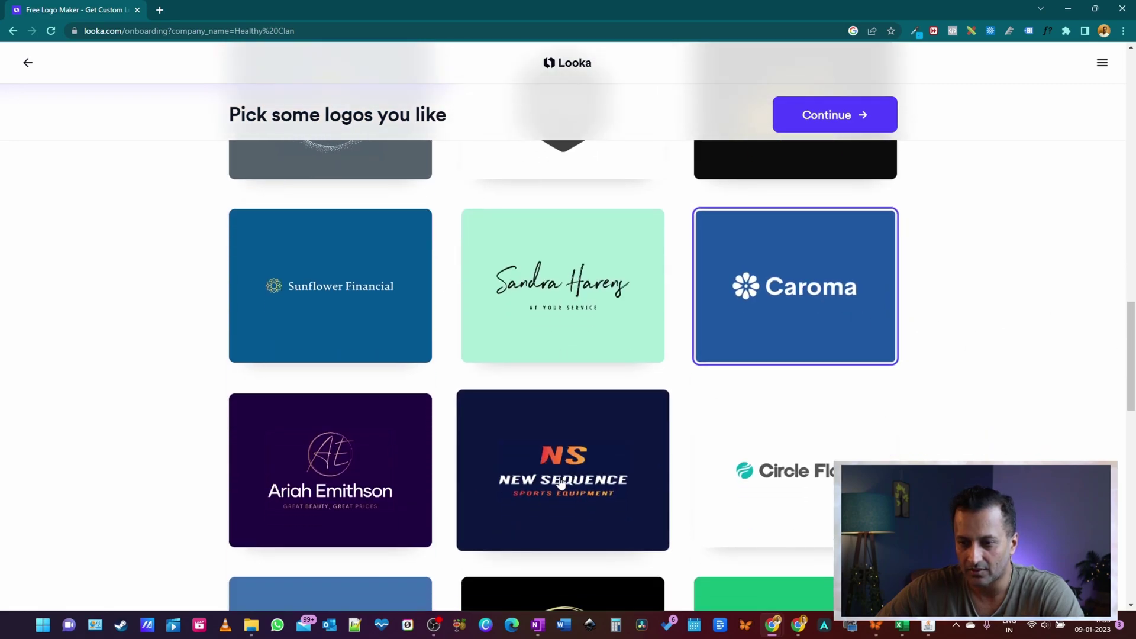
- Add the Hansom Horses logo to the inspiration selection and continue to the color choice
{"action": "scroll", "coordinate": [555, 439], "scroll_direction": "down", "scroll_amount": 10}
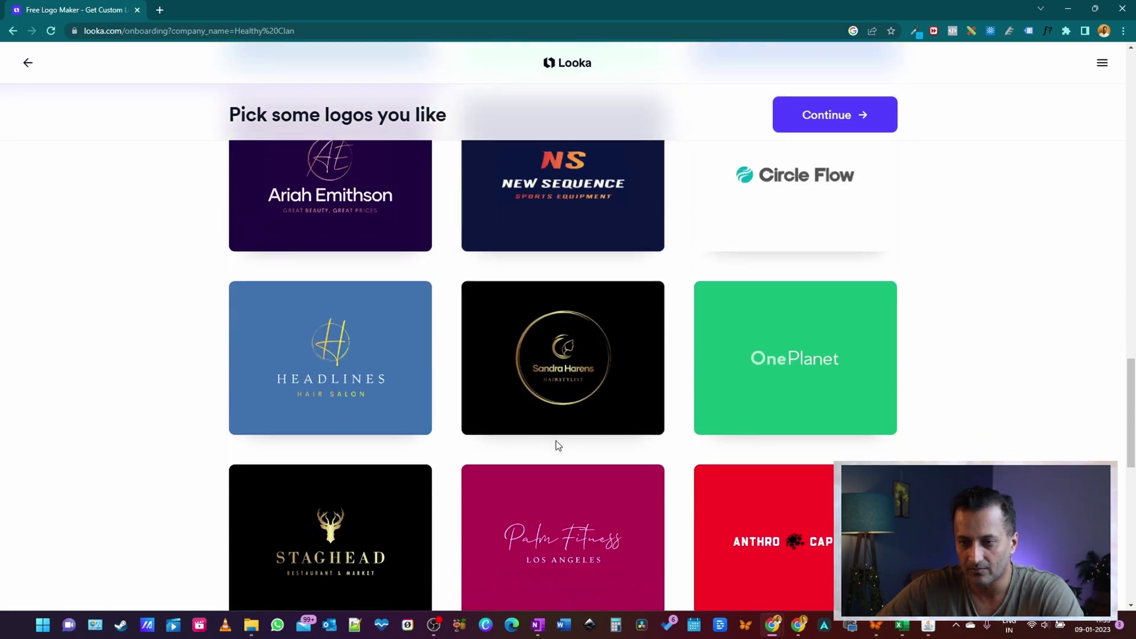
{"action": "scroll", "coordinate": [555, 445], "scroll_direction": "down", "scroll_amount": 7}
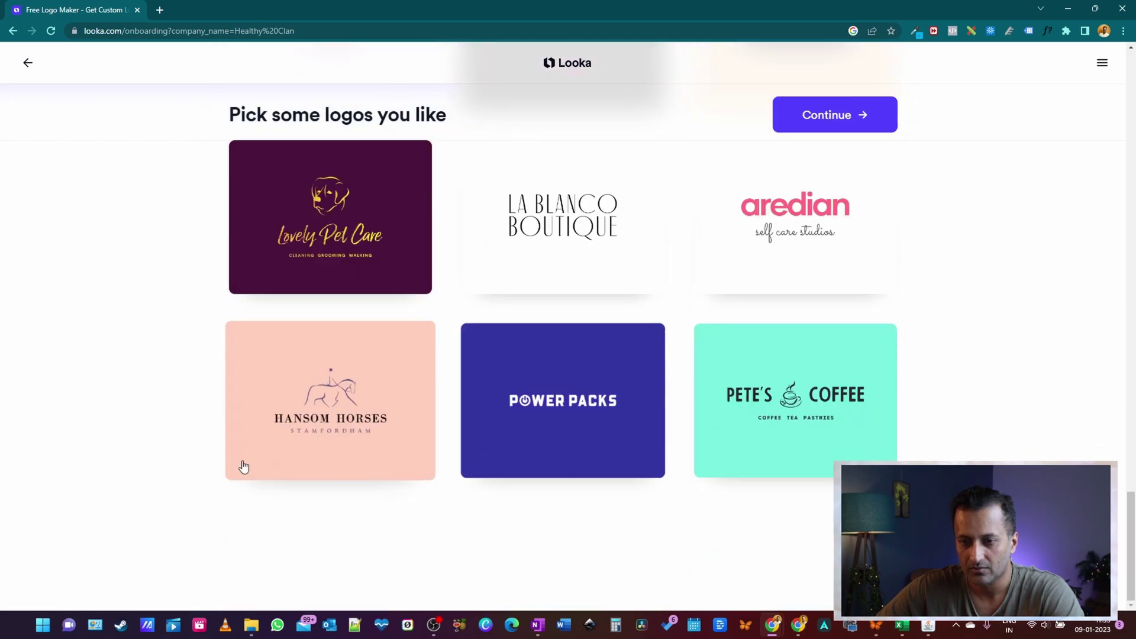
{"action": "left_click", "coordinate": [329, 393]}
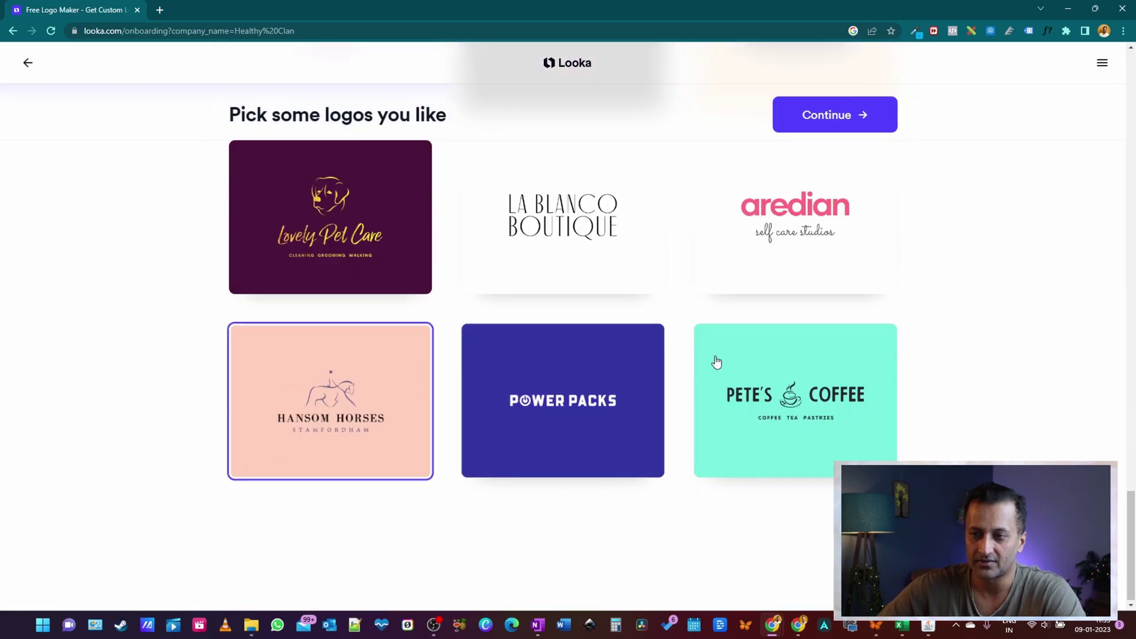
{"action": "left_click", "coordinate": [857, 117]}
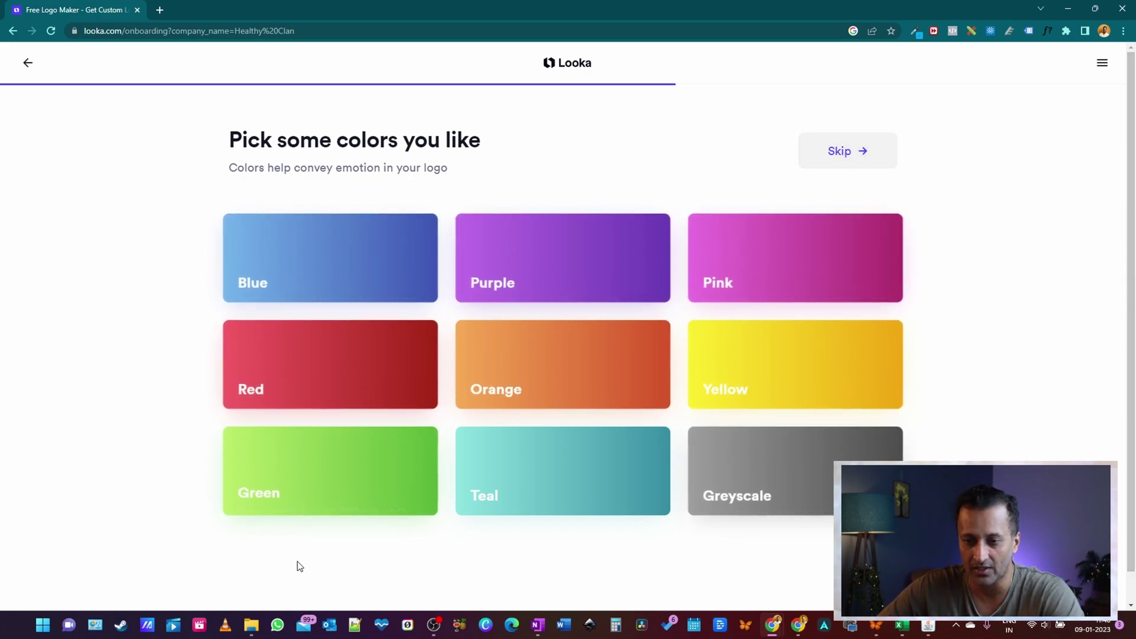
- Choose Green as the logo color and continue past the company name page with the slogan left empty
{"action": "left_click", "coordinate": [339, 471]}
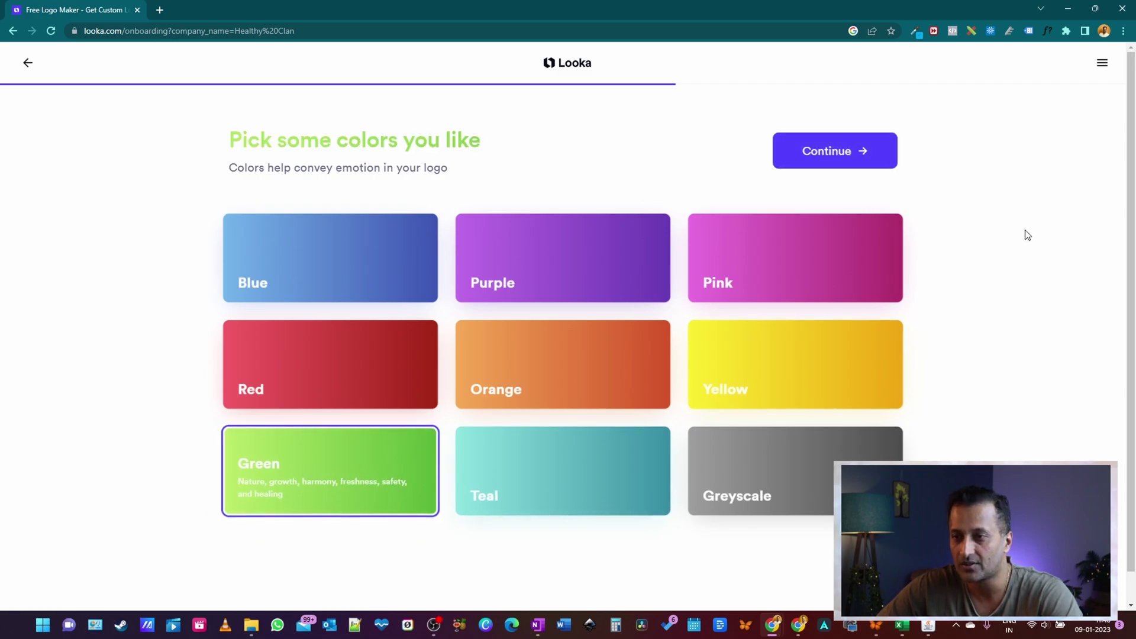
{"action": "left_click", "coordinate": [854, 155]}
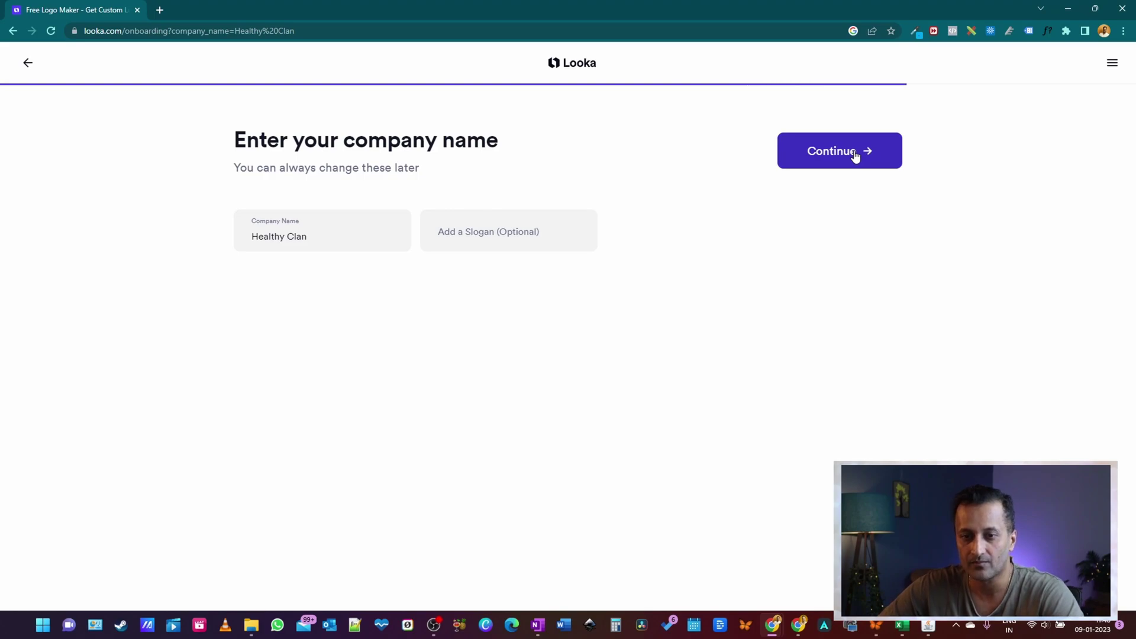
{"action": "left_click", "coordinate": [506, 235]}
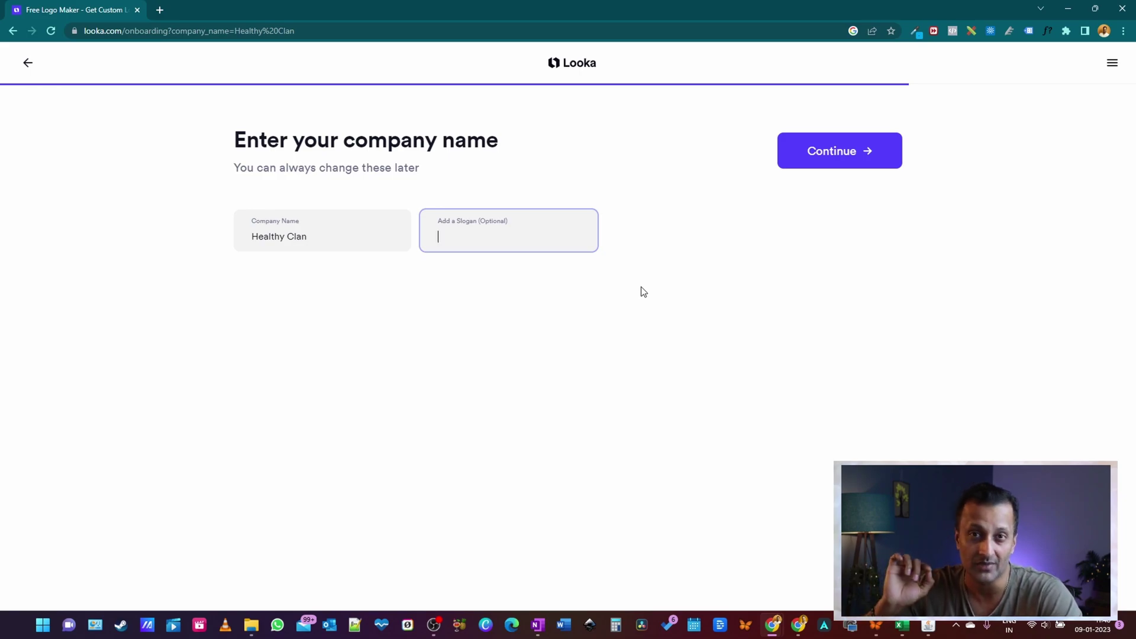
{"action": "left_click", "coordinate": [340, 242]}
{"action": "left_click", "coordinate": [545, 228]}
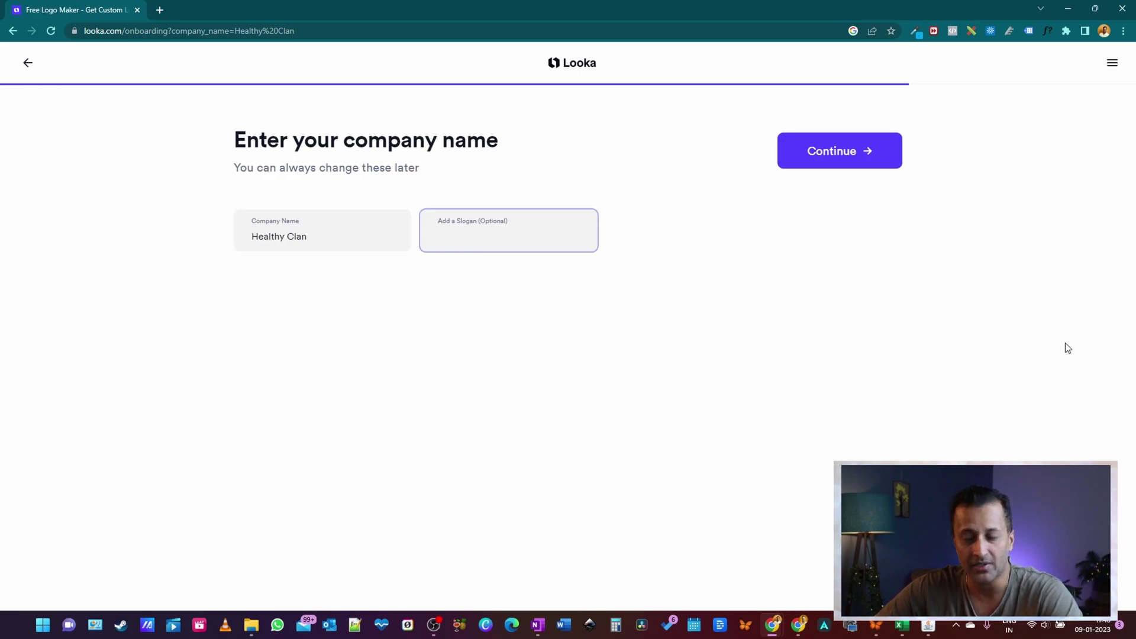
{"action": "left_click", "coordinate": [846, 154]}
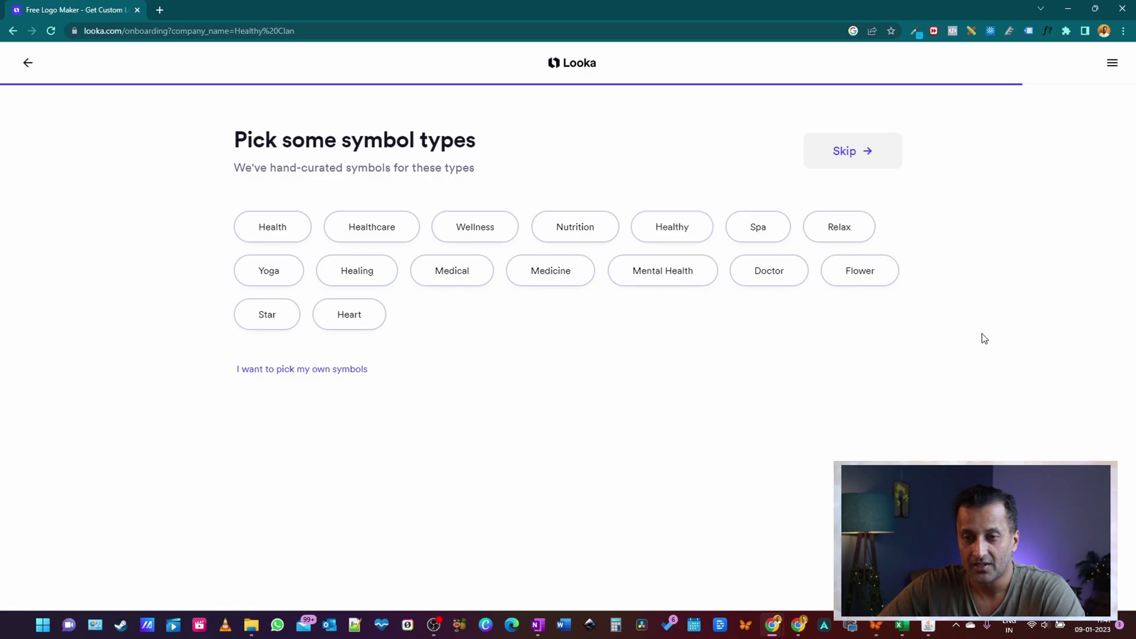
{"action": "left_click", "coordinate": [296, 369]}
{"action": "scroll", "coordinate": [410, 372], "scroll_direction": "down", "scroll_amount": 4}
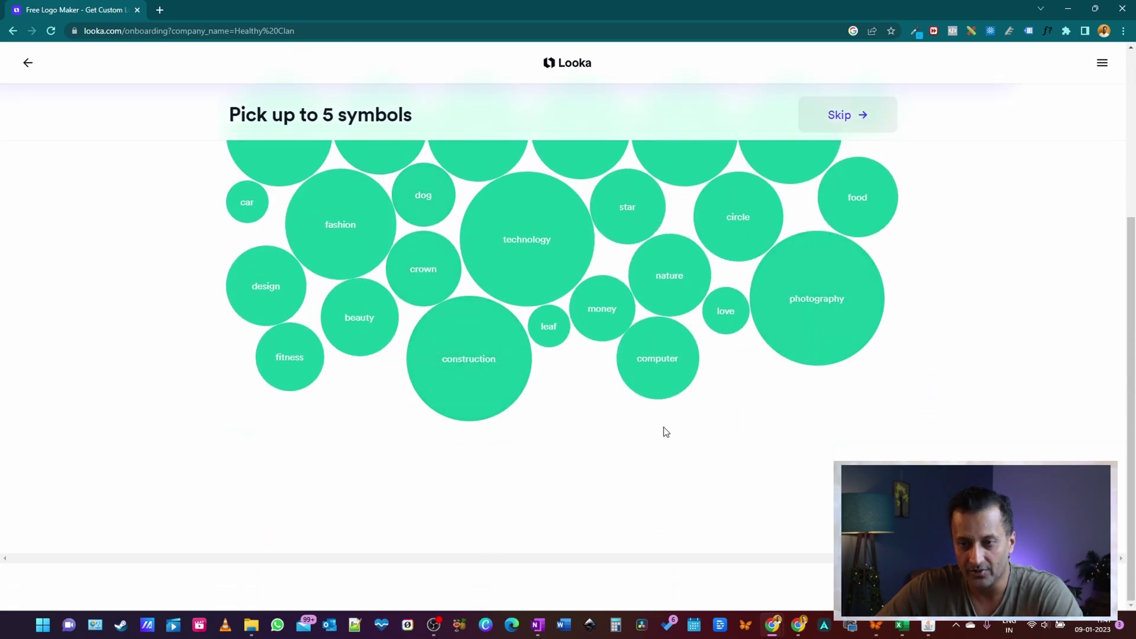
{"action": "scroll", "coordinate": [463, 310], "scroll_direction": "up", "scroll_amount": 4}
{"action": "left_click", "coordinate": [258, 195]}
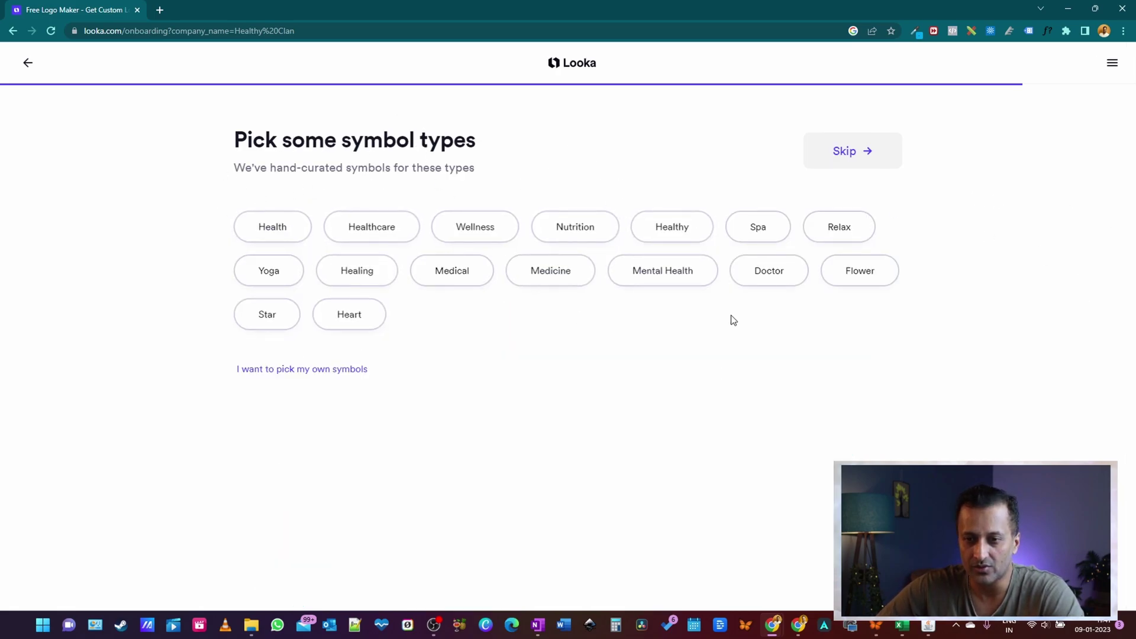
- Select the symbol types Health, Yoga, Wellness and Healing, and continue to the generated logos
{"action": "left_click", "coordinate": [276, 231]}
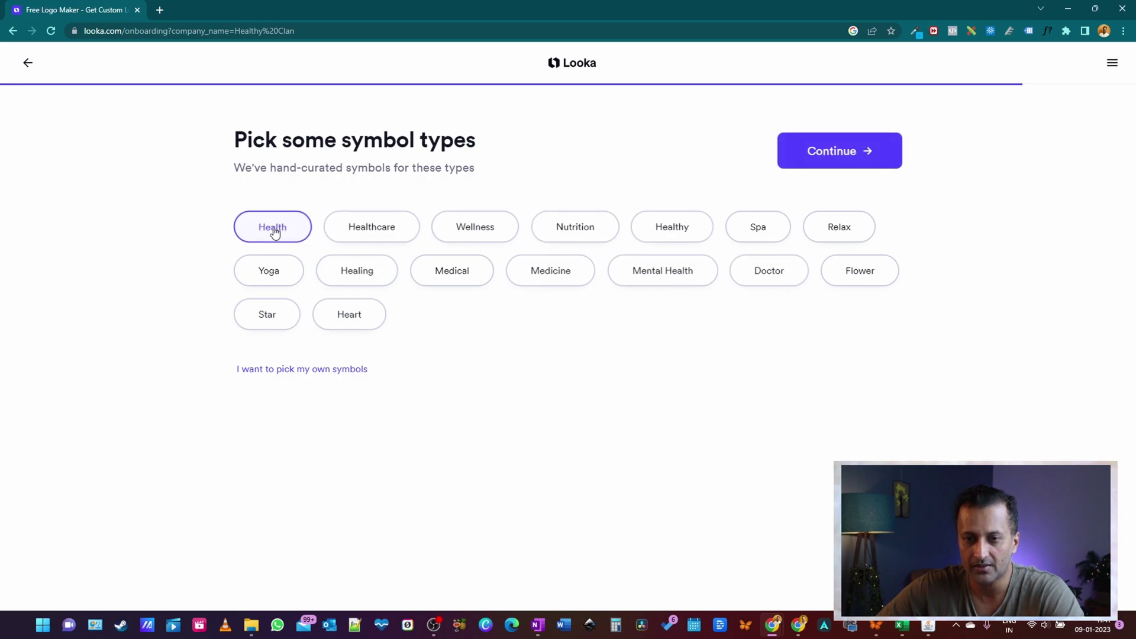
{"action": "left_click", "coordinate": [279, 277]}
{"action": "left_click", "coordinate": [480, 226]}
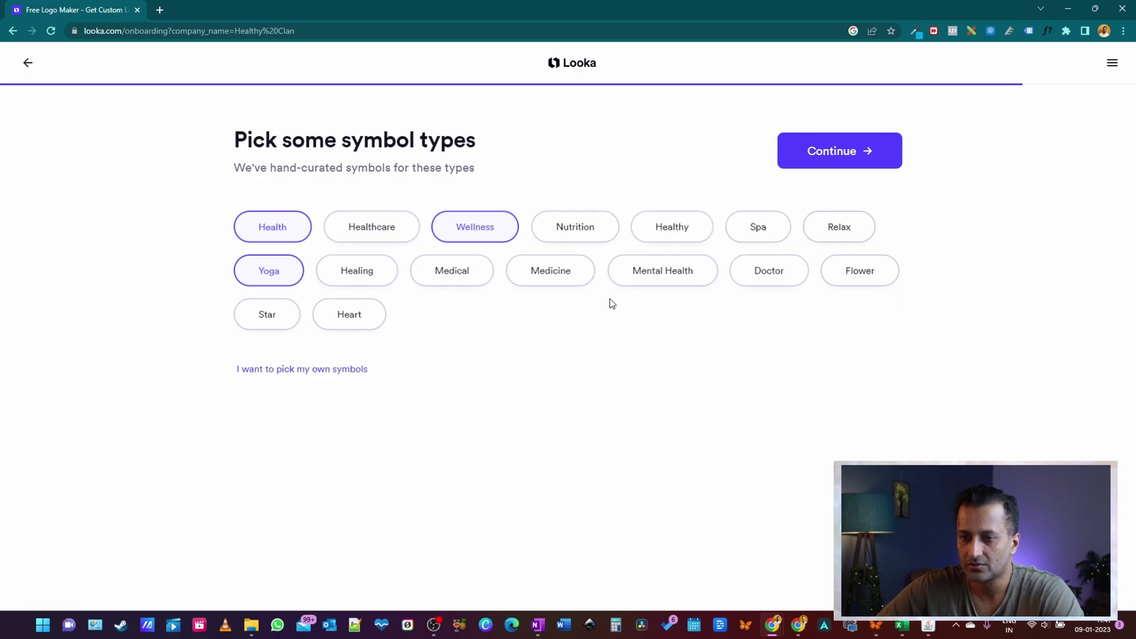
{"action": "left_click", "coordinate": [367, 269]}
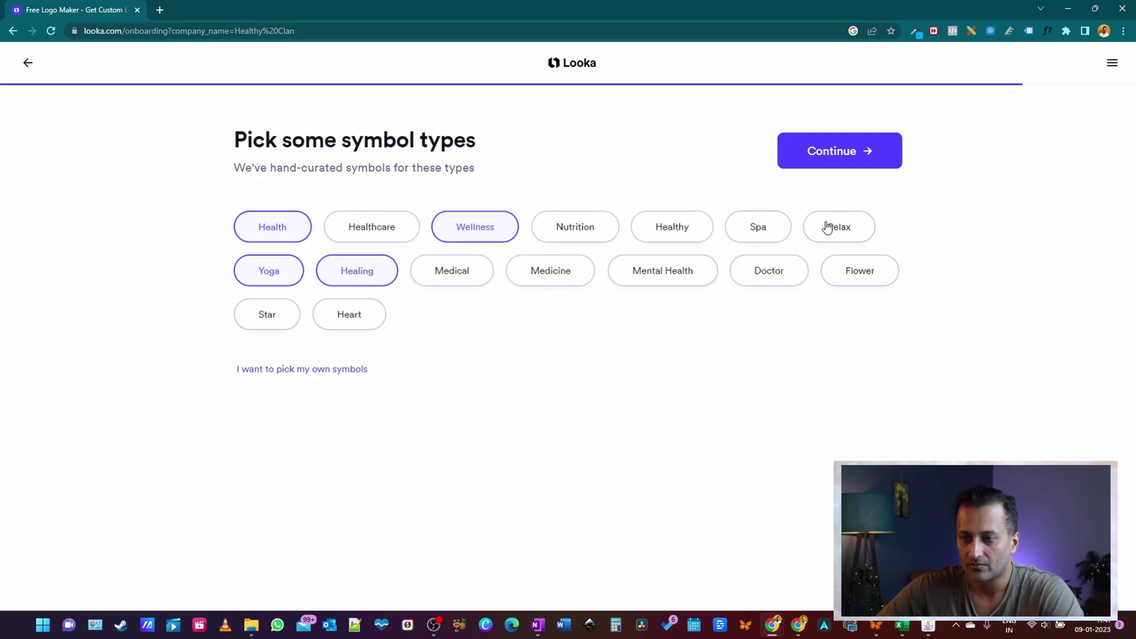
{"action": "left_click", "coordinate": [867, 157]}
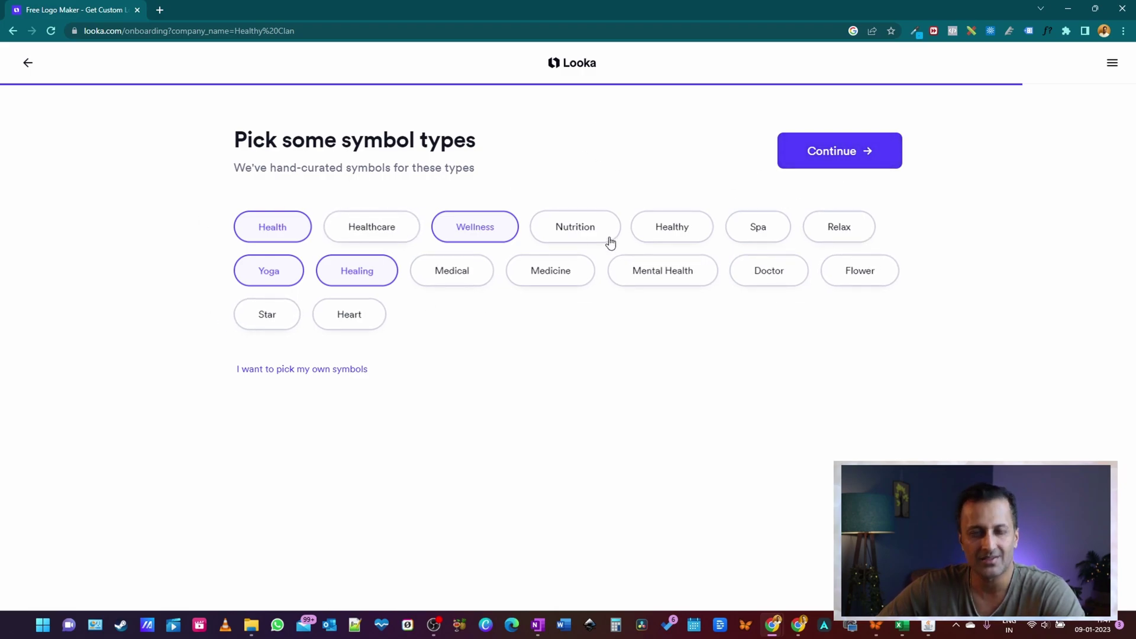
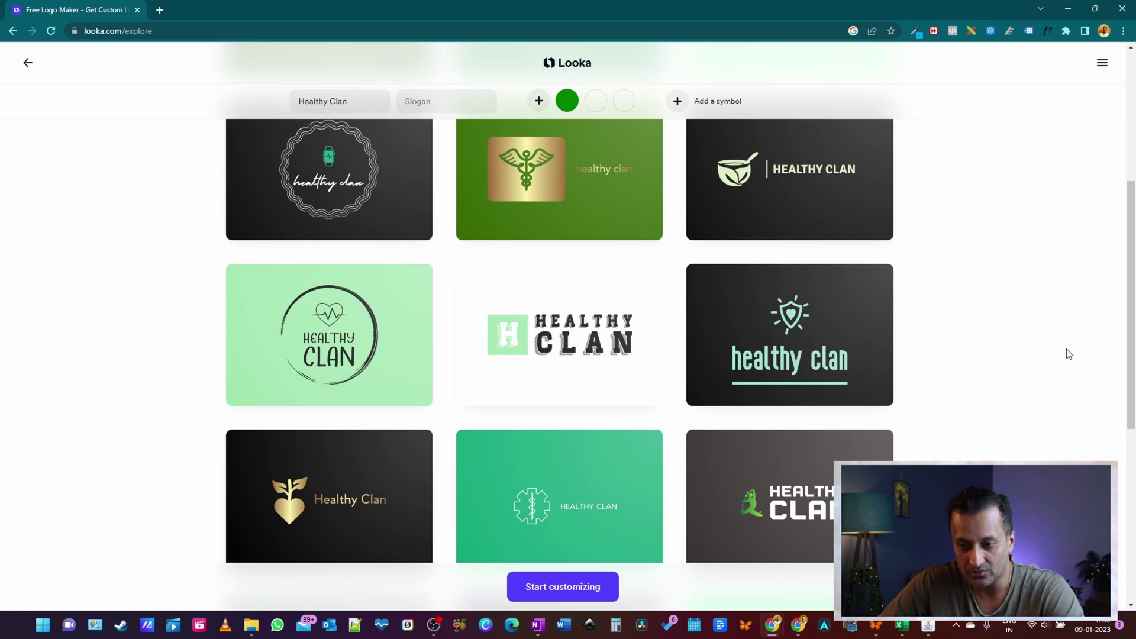
- Browse the generated logos to the end of the list and continue as a guest instead of signing up
{"action": "scroll", "coordinate": [672, 294], "scroll_direction": "down", "scroll_amount": 7}
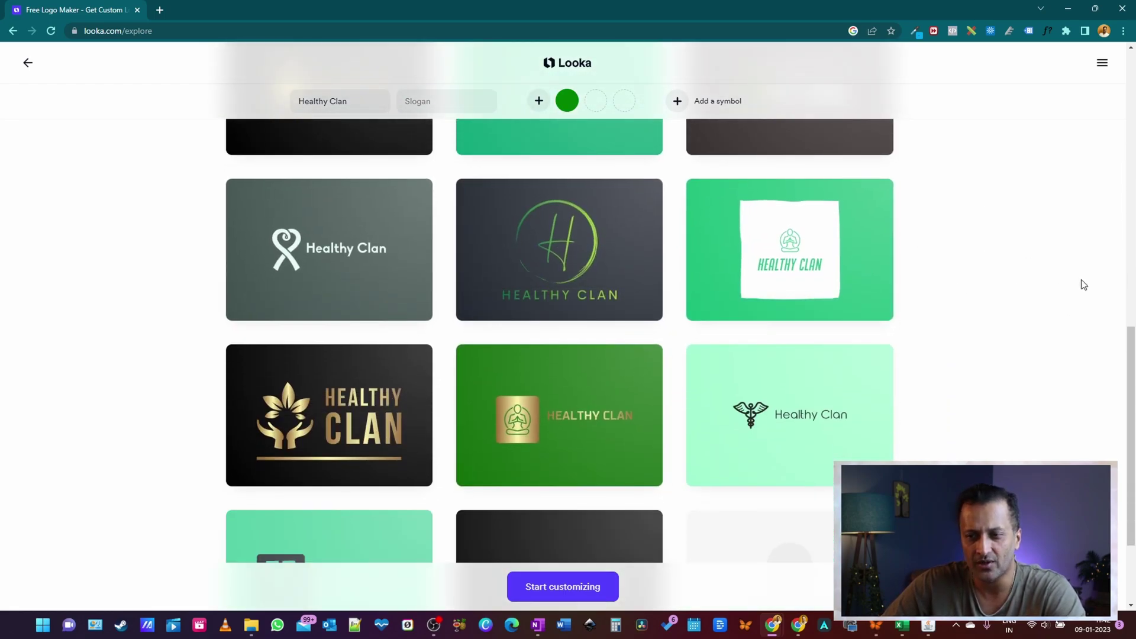
{"action": "scroll", "coordinate": [1115, 294], "scroll_direction": "down", "scroll_amount": 3}
{"action": "scroll", "coordinate": [1121, 296], "scroll_direction": "down", "scroll_amount": 2}
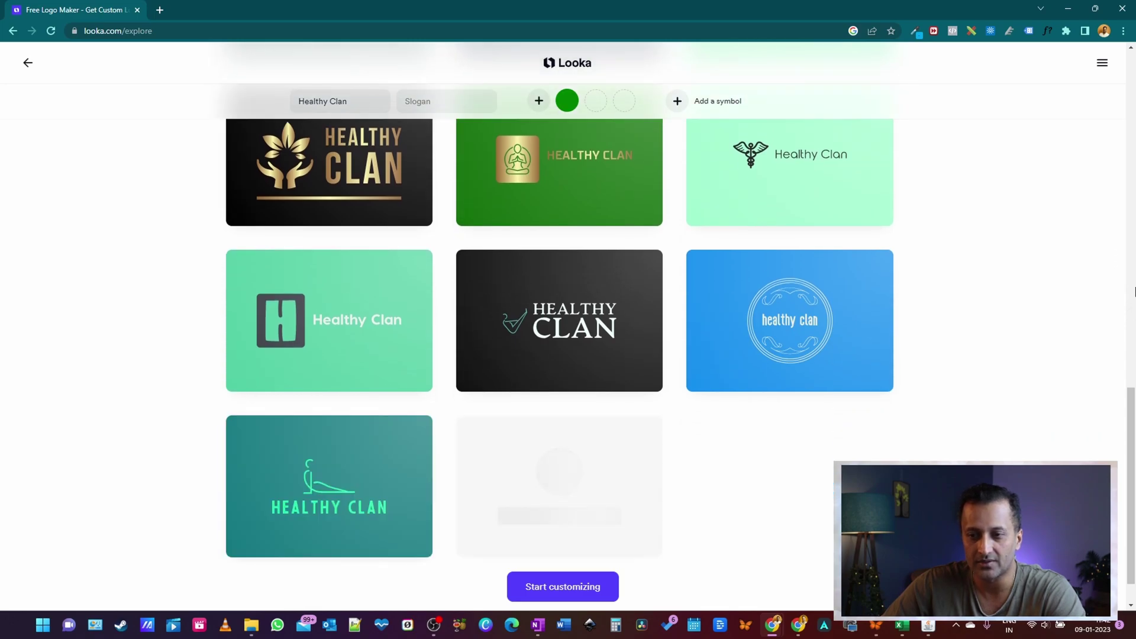
{"action": "scroll", "coordinate": [1132, 291], "scroll_direction": "down", "scroll_amount": 3}
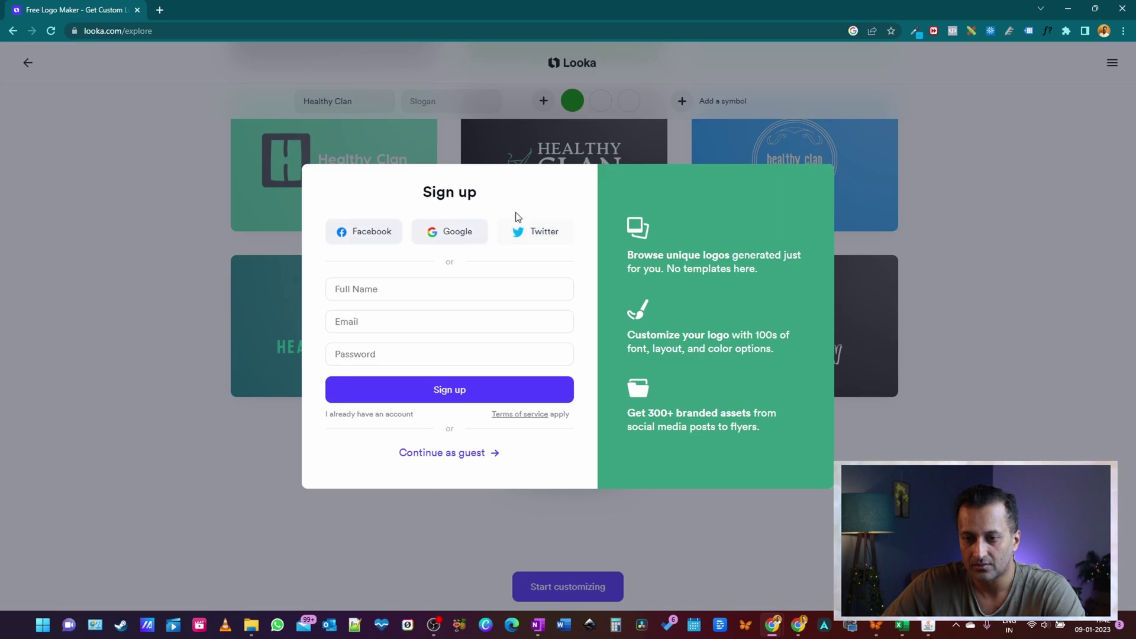
{"action": "left_click", "coordinate": [434, 452]}
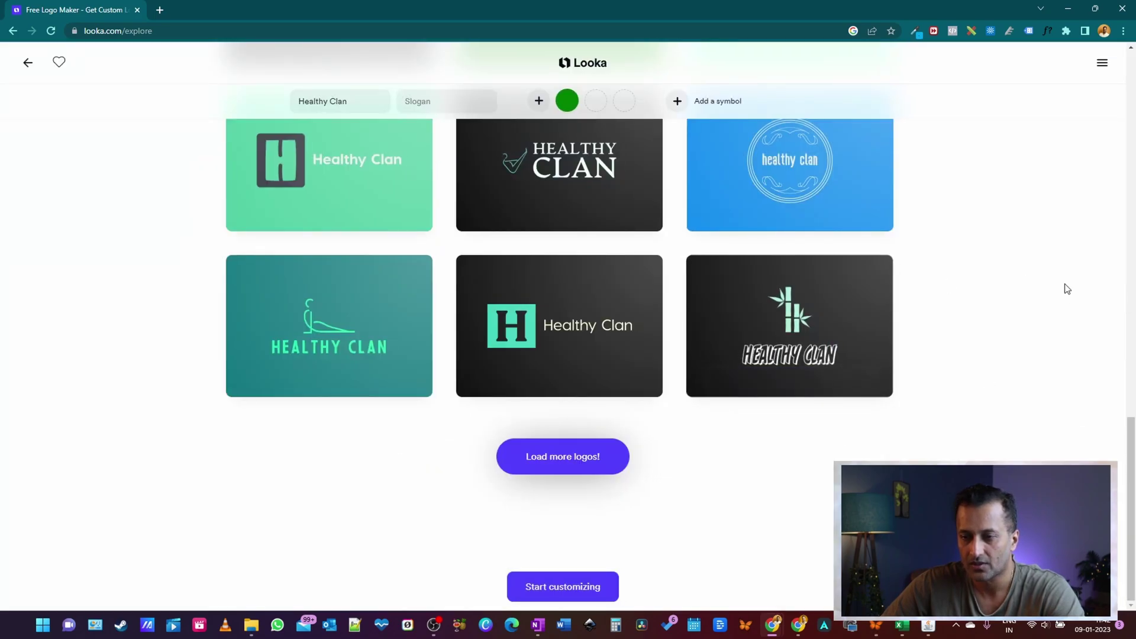
- Review the last generated logos and load more designs
{"action": "mouse_move", "coordinate": [870, 140]}
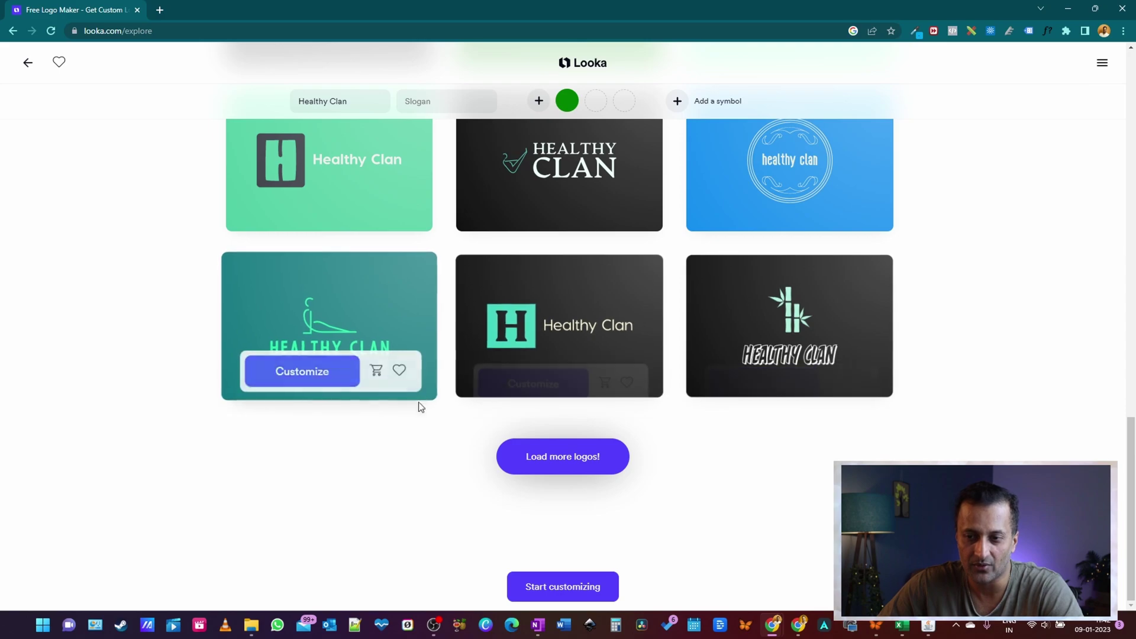
{"action": "mouse_move", "coordinate": [538, 220]}
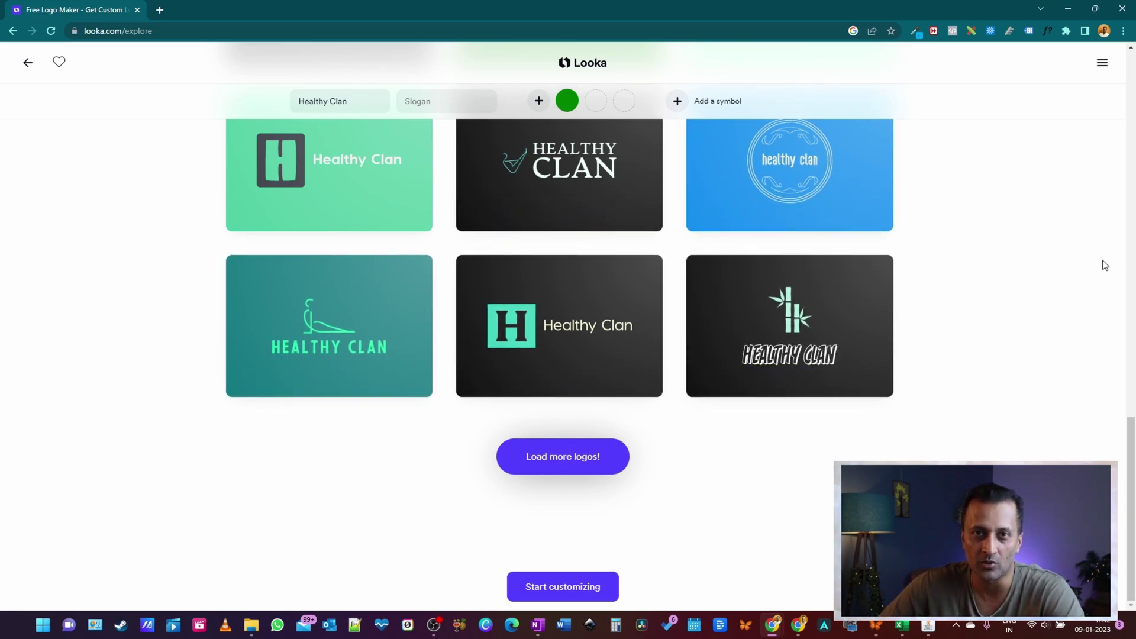
{"action": "scroll", "coordinate": [1093, 305], "scroll_direction": "up", "scroll_amount": 2}
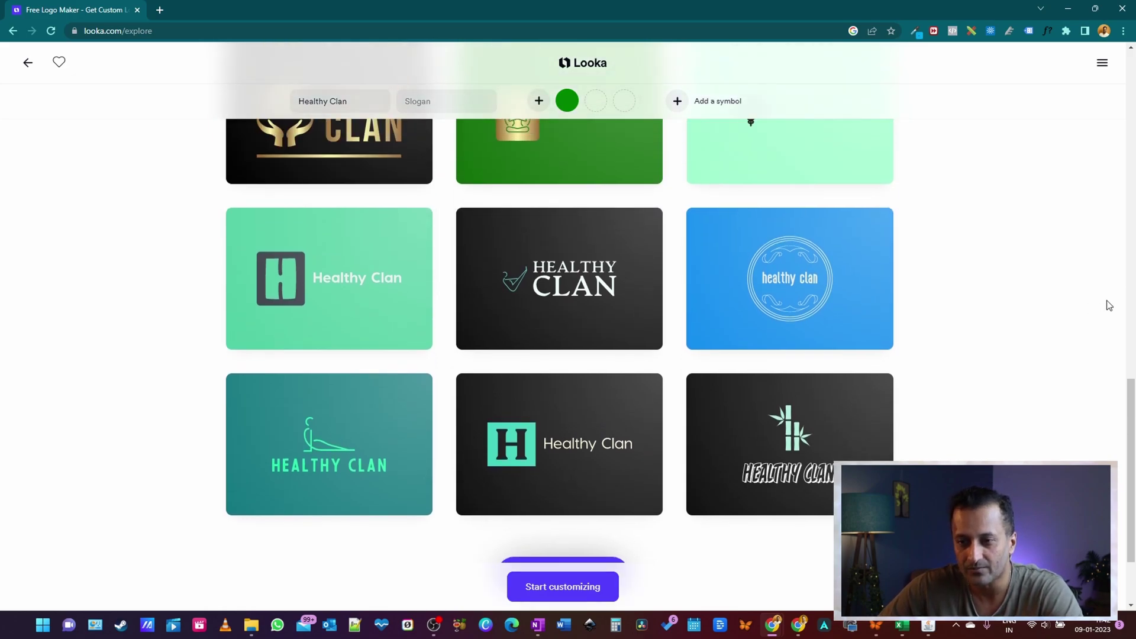
{"action": "scroll", "coordinate": [598, 466], "scroll_direction": "down", "scroll_amount": 2}
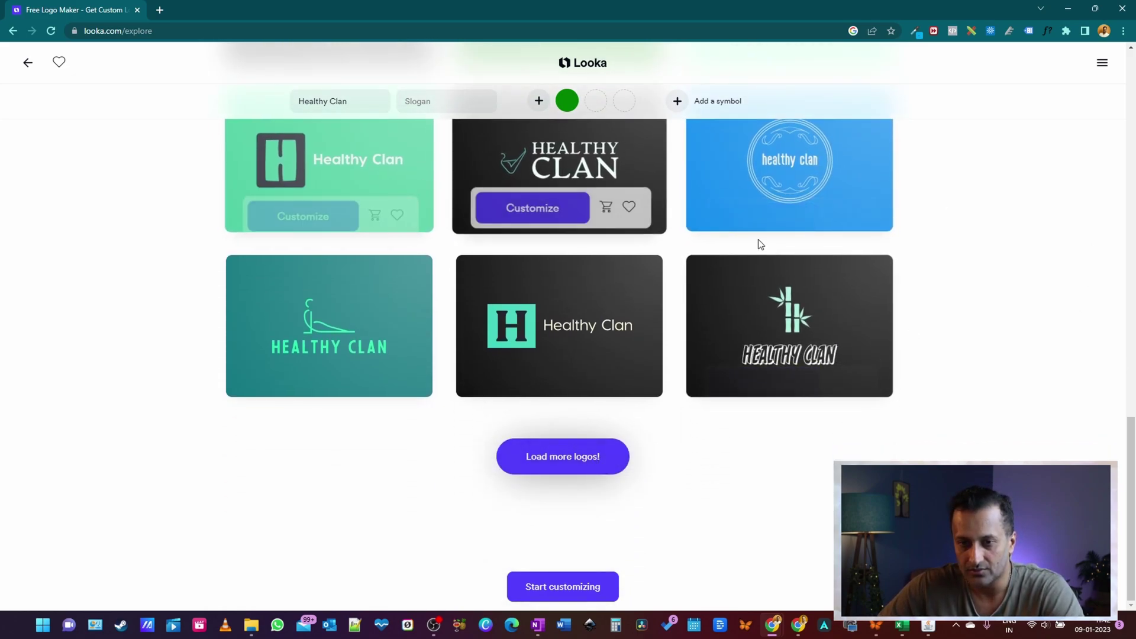
{"action": "scroll", "coordinate": [532, 331], "scroll_direction": "up", "scroll_amount": 2}
{"action": "scroll", "coordinate": [401, 363], "scroll_direction": "down", "scroll_amount": 2}
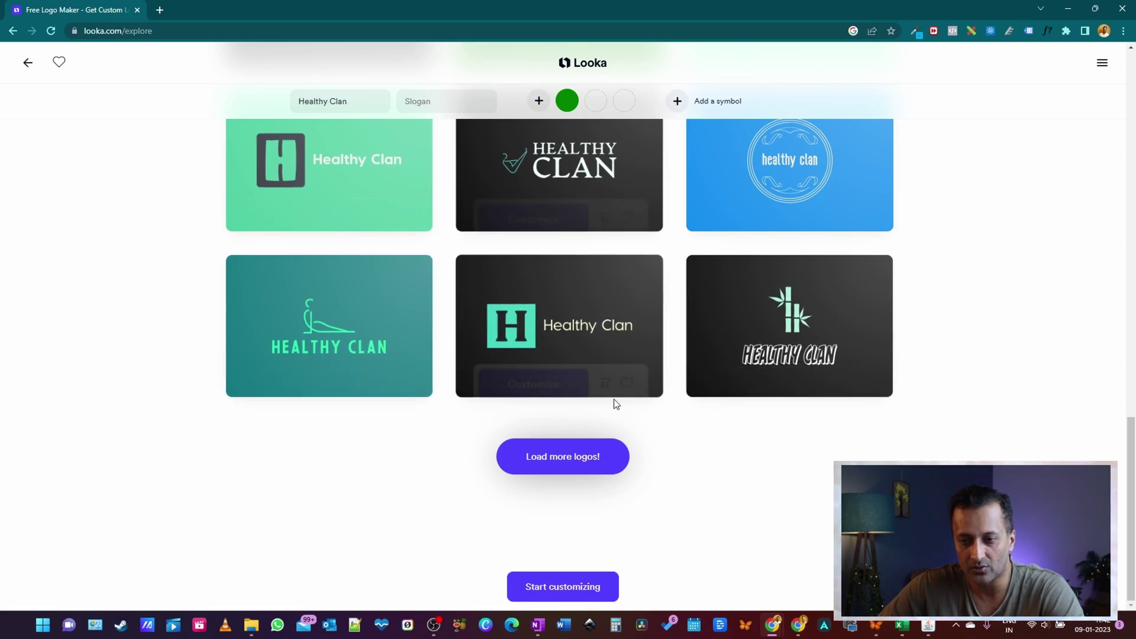
{"action": "left_click", "coordinate": [577, 459]}
- Examine the generated logo variations, from the first designs through to the additionally loaded ones
{"action": "scroll", "coordinate": [956, 345], "scroll_direction": "up", "scroll_amount": 3}
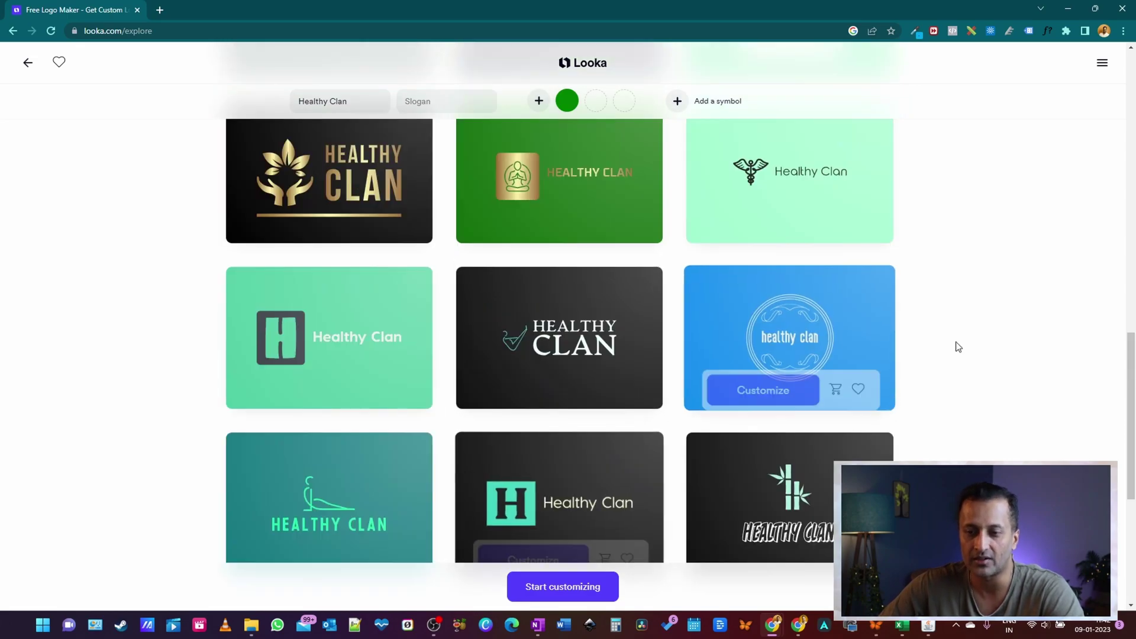
{"action": "scroll", "coordinate": [988, 295], "scroll_direction": "down", "scroll_amount": 5}
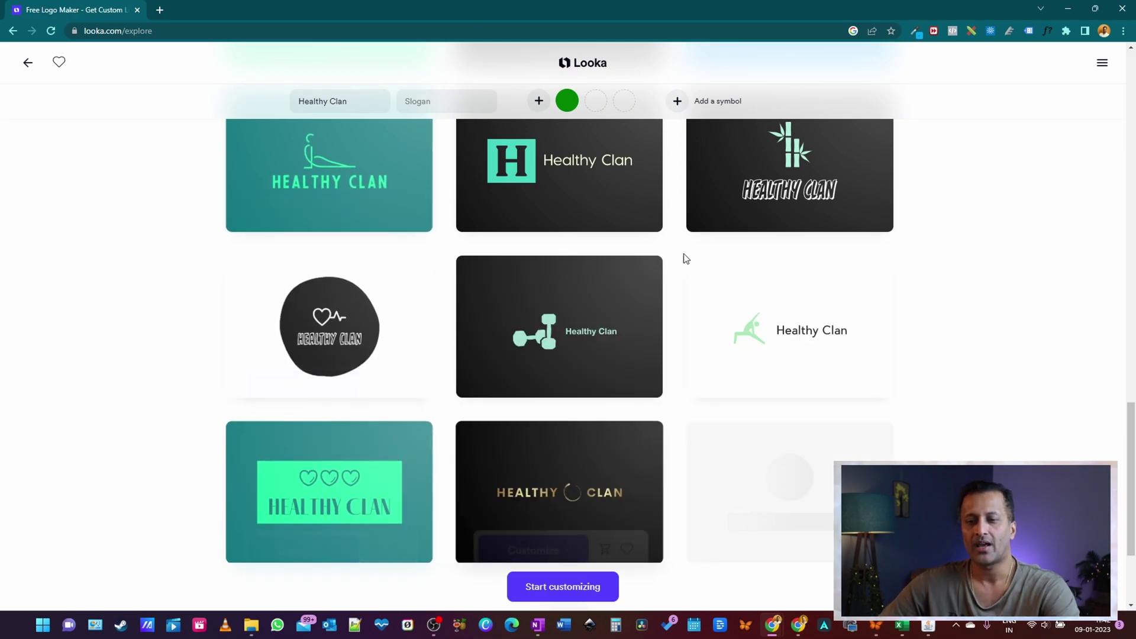
{"action": "scroll", "coordinate": [1075, 271], "scroll_direction": "up", "scroll_amount": 1}
{"action": "scroll", "coordinate": [1052, 312], "scroll_direction": "up", "scroll_amount": 3}
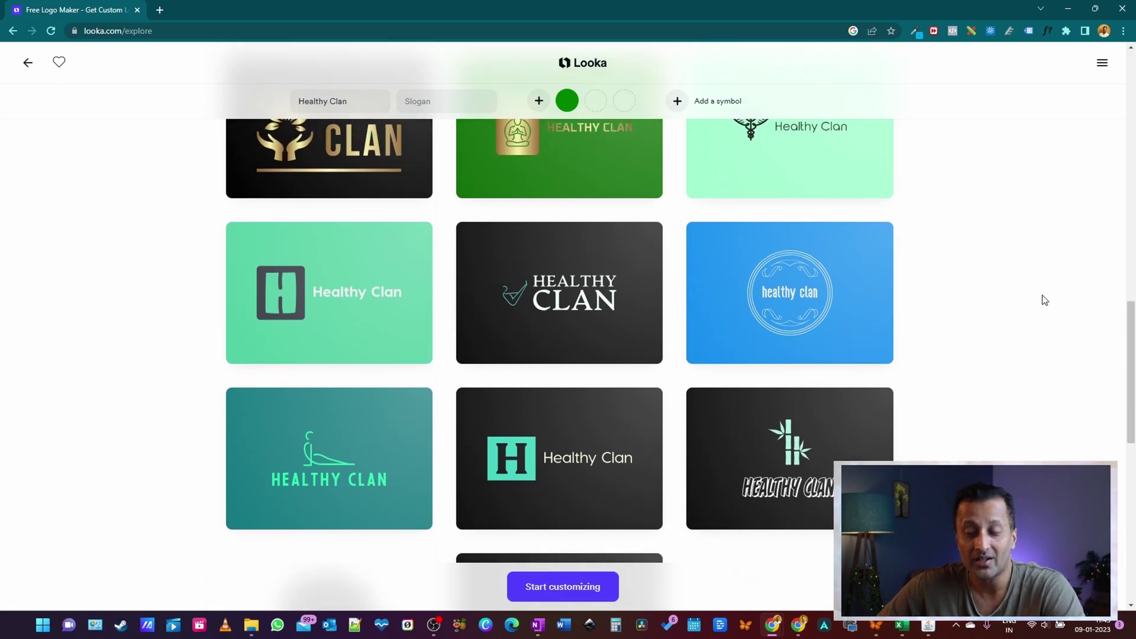
{"action": "scroll", "coordinate": [1045, 300], "scroll_direction": "up", "scroll_amount": 5}
{"action": "scroll", "coordinate": [1045, 300], "scroll_direction": "up", "scroll_amount": 5}
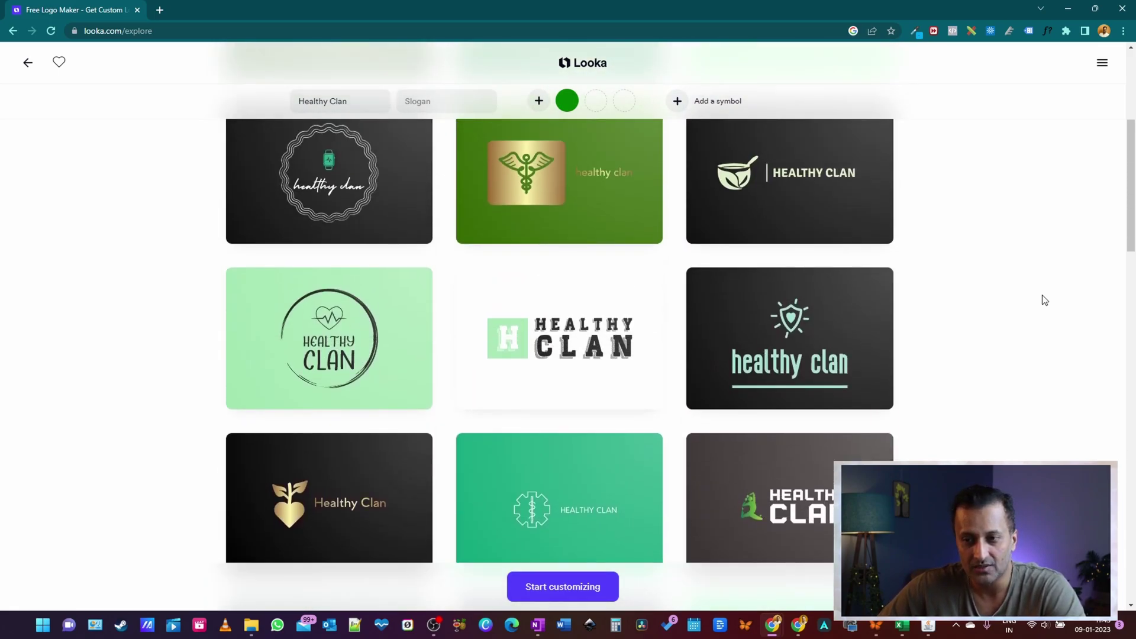
{"action": "scroll", "coordinate": [1044, 300], "scroll_direction": "up", "scroll_amount": 4}
{"action": "scroll", "coordinate": [1045, 300], "scroll_direction": "down", "scroll_amount": 10}
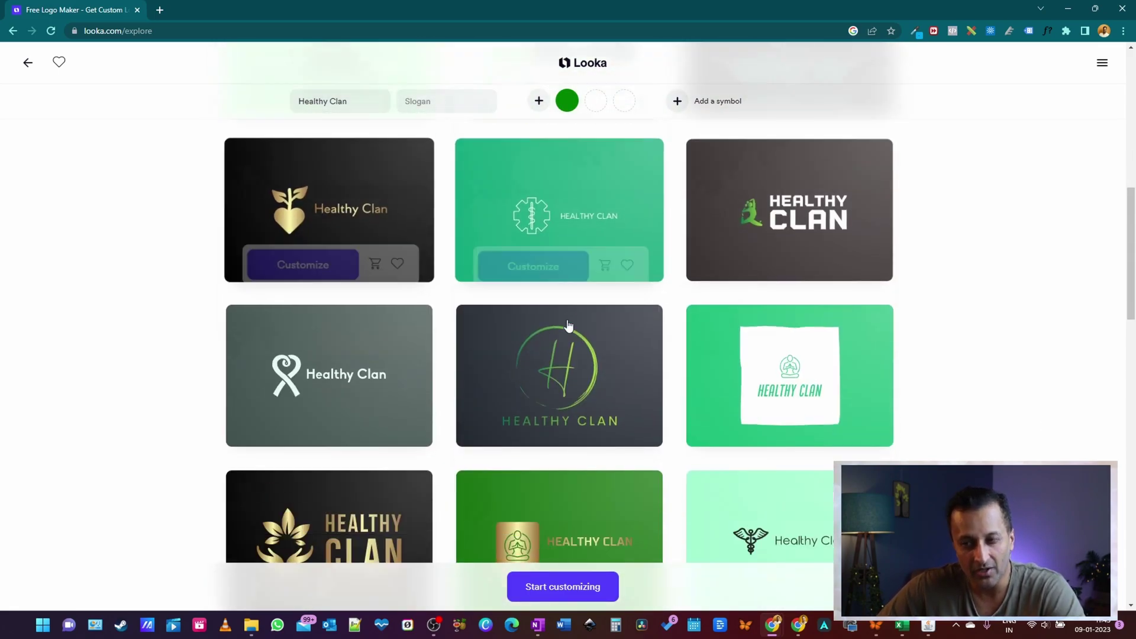
{"action": "scroll", "coordinate": [578, 351], "scroll_direction": "down", "scroll_amount": 5}
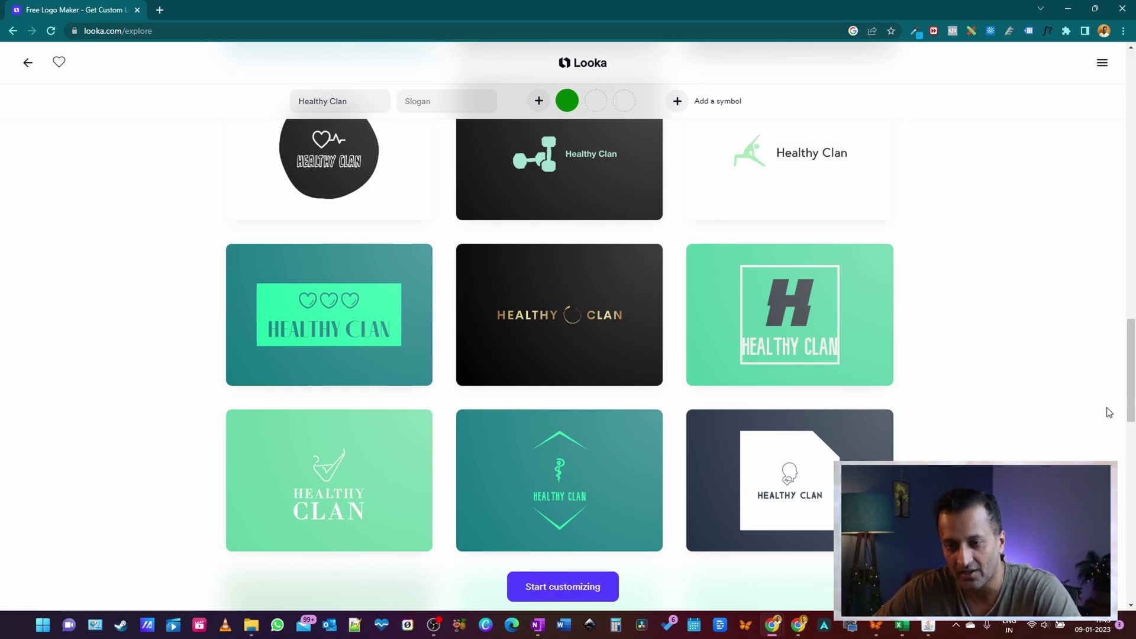
{"action": "scroll", "coordinate": [1030, 385], "scroll_direction": "down", "scroll_amount": 4}
{"action": "scroll", "coordinate": [1065, 322], "scroll_direction": "down", "scroll_amount": 5}
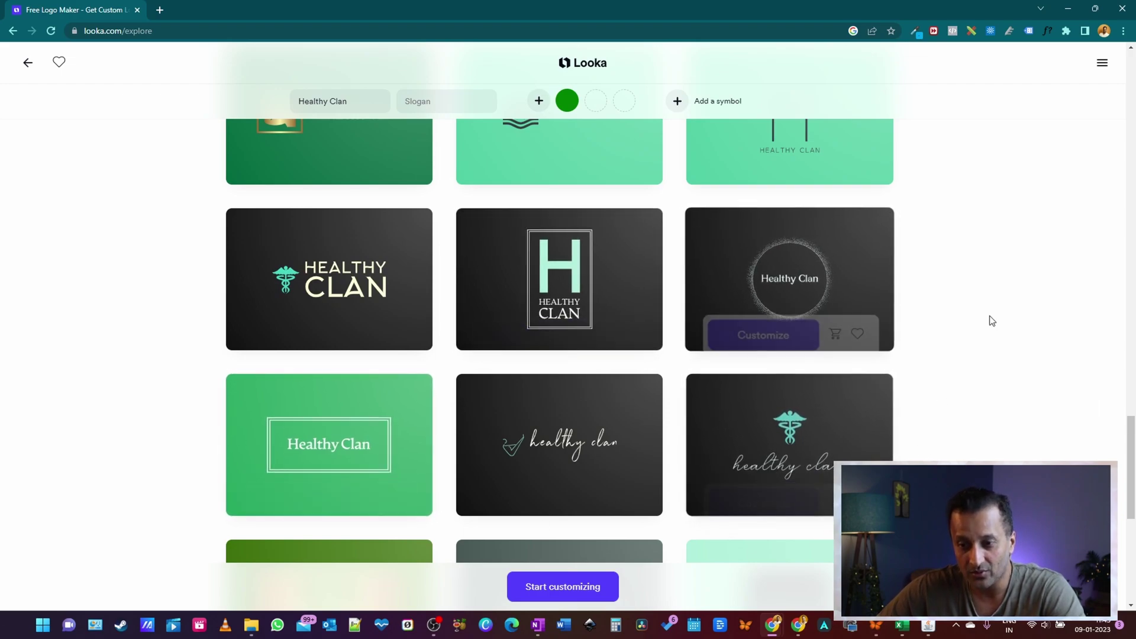
{"action": "scroll", "coordinate": [994, 322], "scroll_direction": "down", "scroll_amount": 3}
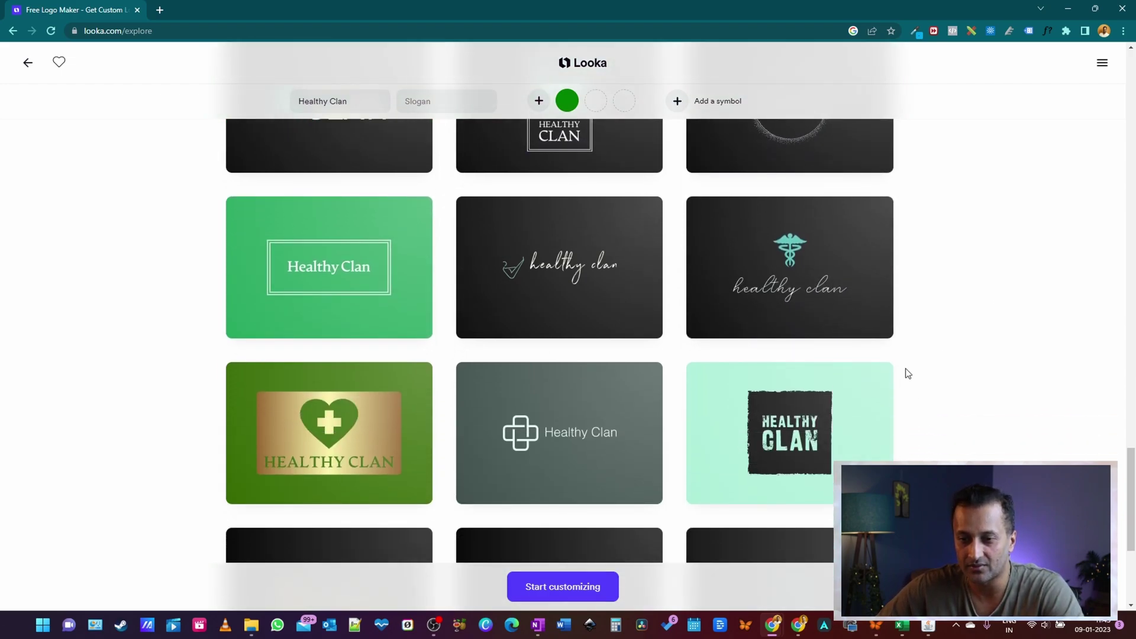
{"action": "scroll", "coordinate": [971, 317], "scroll_direction": "down", "scroll_amount": 4}
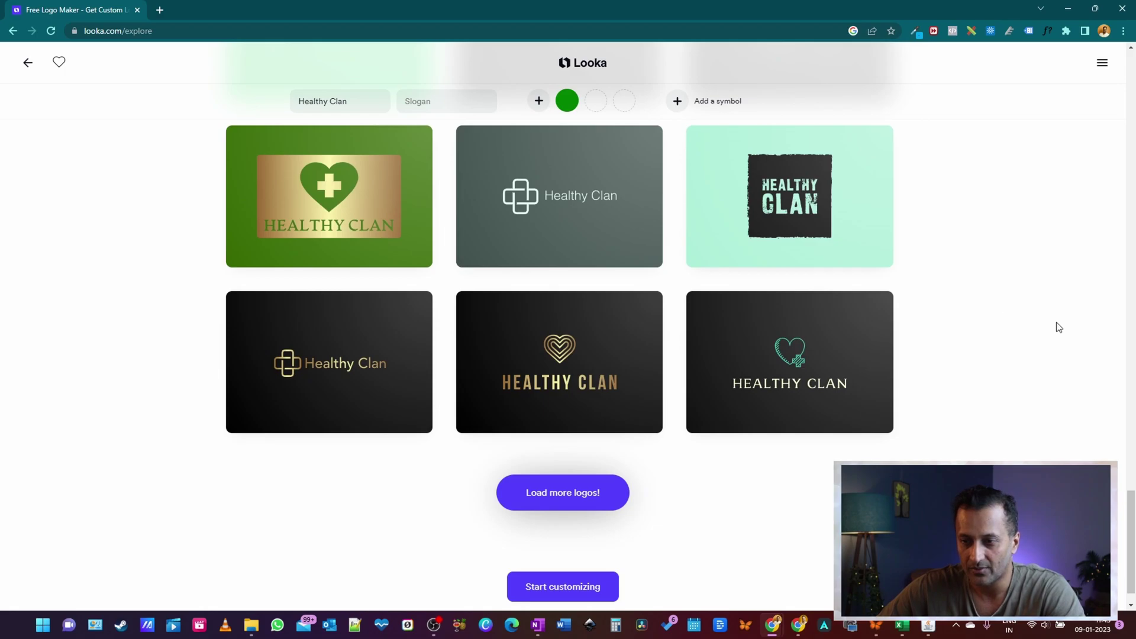
{"action": "scroll", "coordinate": [1058, 327], "scroll_direction": "up", "scroll_amount": 4}
{"action": "scroll", "coordinate": [1100, 336], "scroll_direction": "up", "scroll_amount": 8}
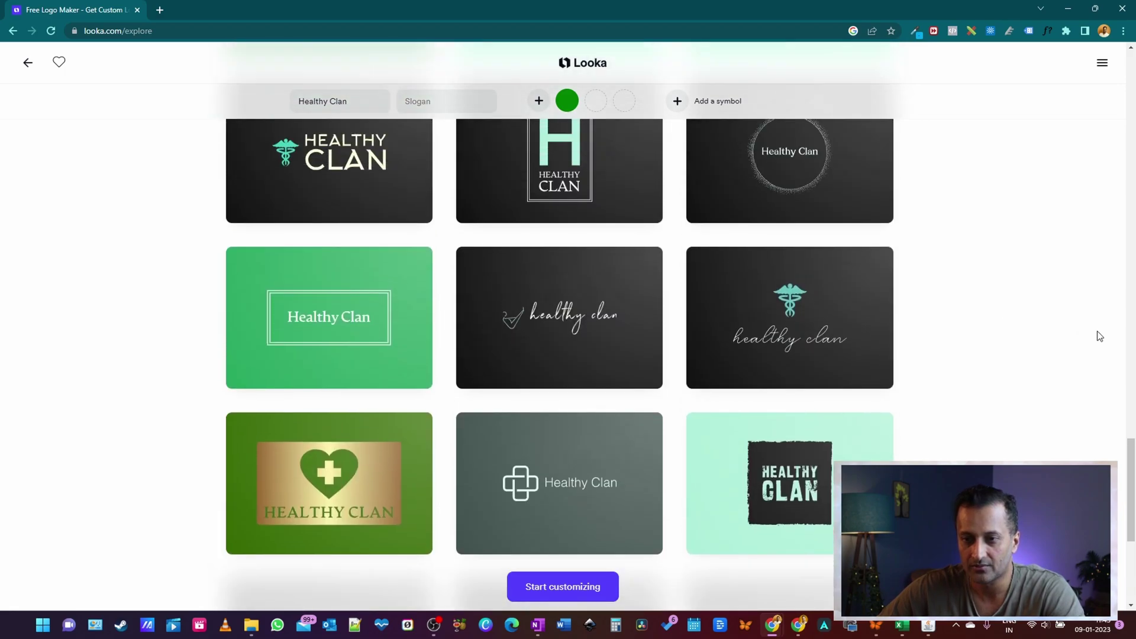
{"action": "scroll", "coordinate": [1100, 333], "scroll_direction": "down", "scroll_amount": 5}
{"action": "scroll", "coordinate": [628, 380], "scroll_direction": "down", "scroll_amount": 7}
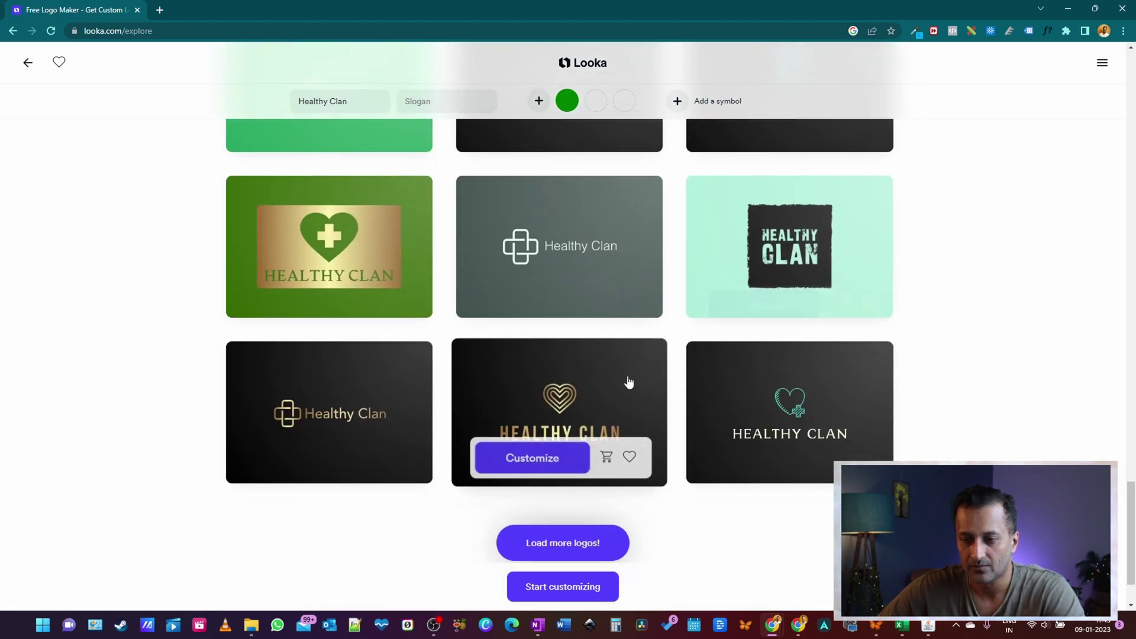
- Open the black Healthy Clan logo with the cream cross-legged meditation symbol for customization
{"action": "scroll", "coordinate": [540, 468], "scroll_direction": "up", "scroll_amount": 3}
{"action": "scroll", "coordinate": [1015, 335], "scroll_direction": "down", "scroll_amount": 6}
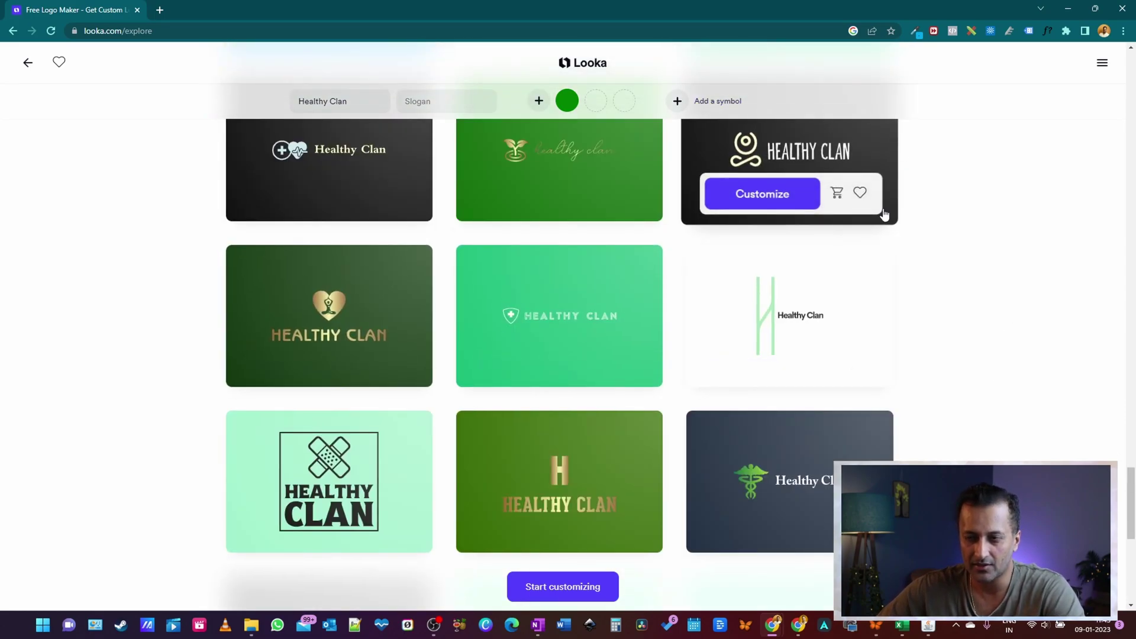
{"action": "scroll", "coordinate": [743, 375], "scroll_direction": "up", "scroll_amount": 2}
{"action": "left_click", "coordinate": [764, 311]}
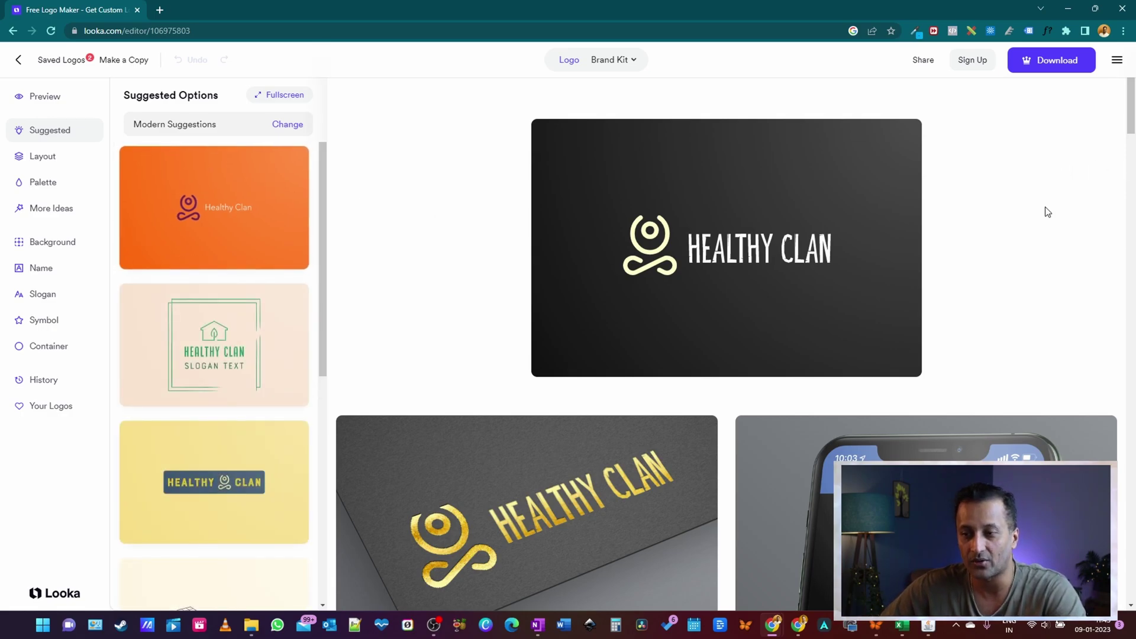
- Open the Business Cards designs from the Brand Essentials section in a new browser tab and switch to it
{"action": "scroll", "coordinate": [1047, 212], "scroll_direction": "down", "scroll_amount": 3}
{"action": "scroll", "coordinate": [954, 339], "scroll_direction": "down", "scroll_amount": 7}
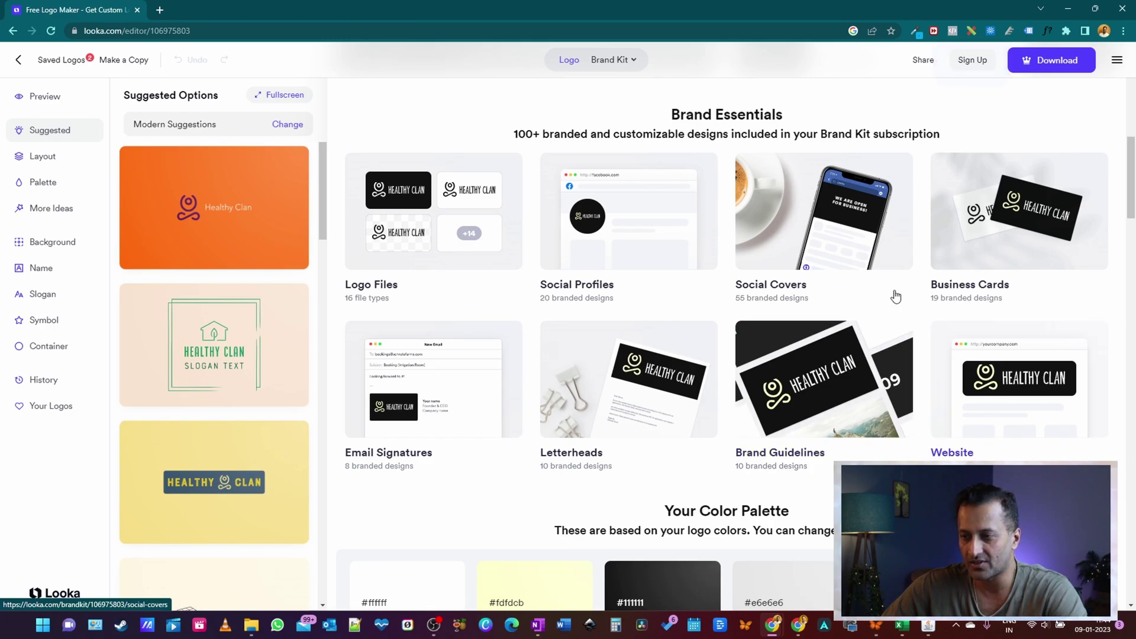
{"action": "right_click", "coordinate": [946, 204]}
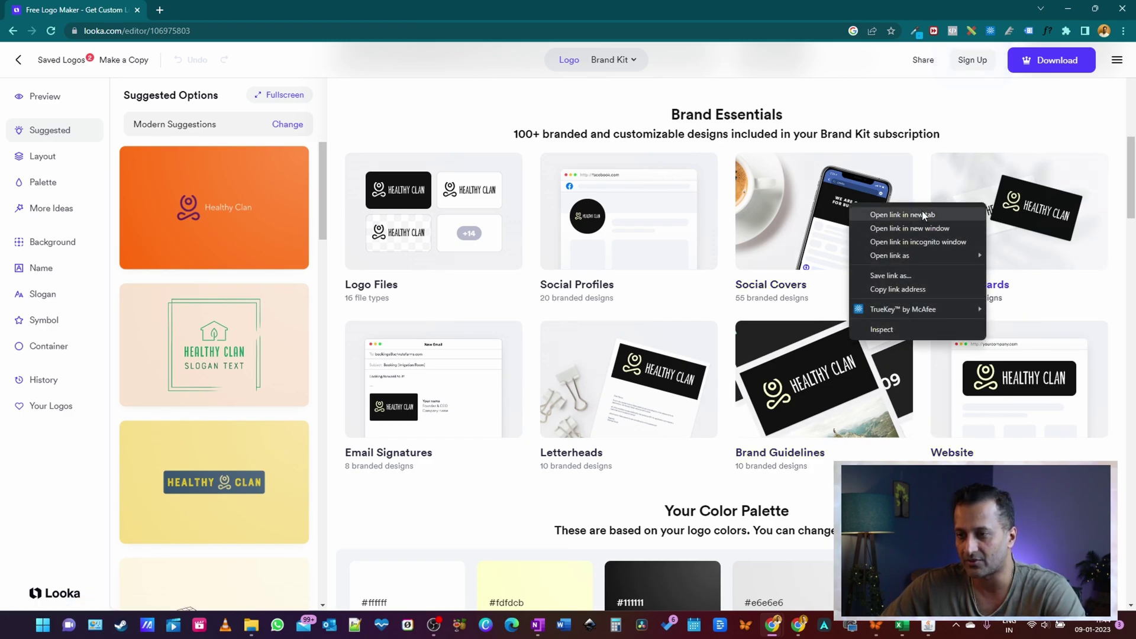
{"action": "left_click", "coordinate": [923, 215]}
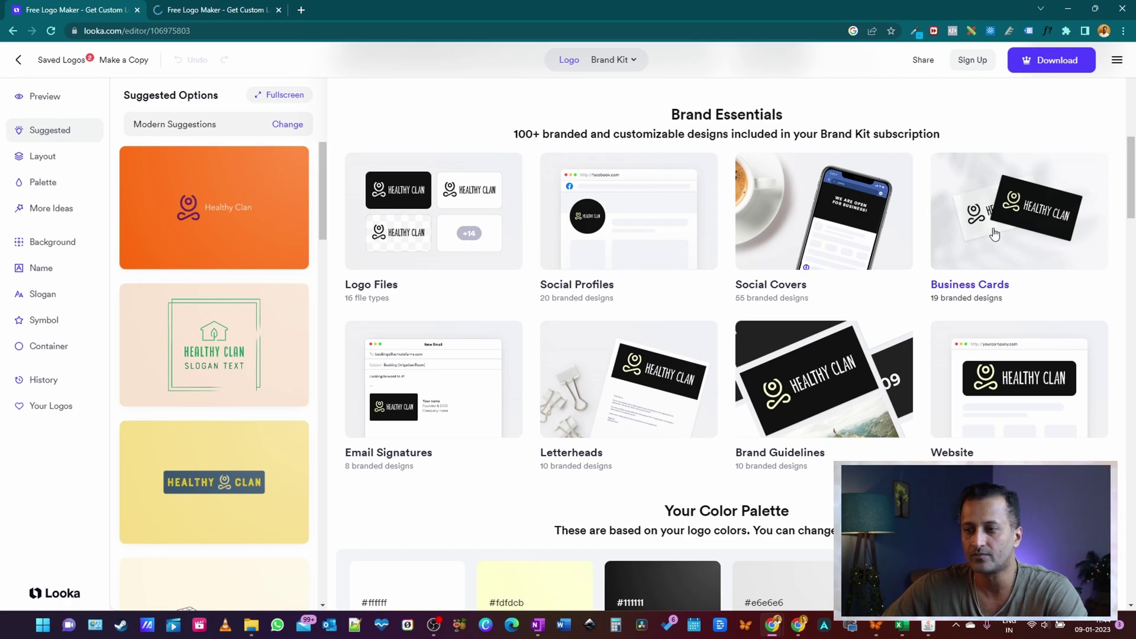
{"action": "left_click", "coordinate": [225, 12]}
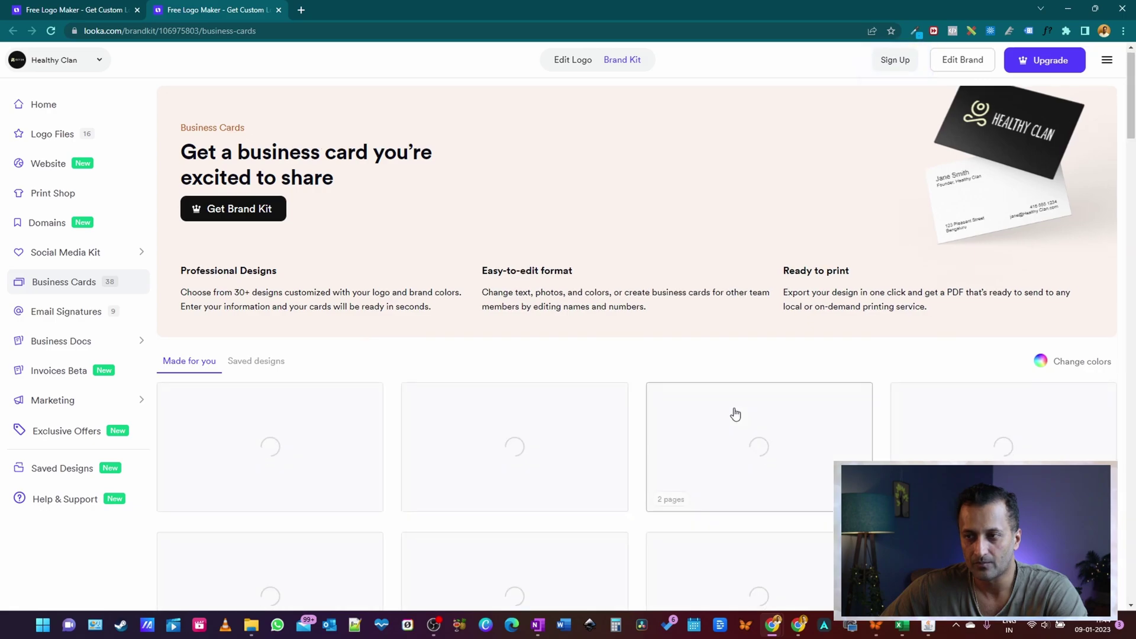
- Examine the ready-made business card designs that use the Healthy Clan logo
{"action": "scroll", "coordinate": [733, 411], "scroll_direction": "down", "scroll_amount": 1}
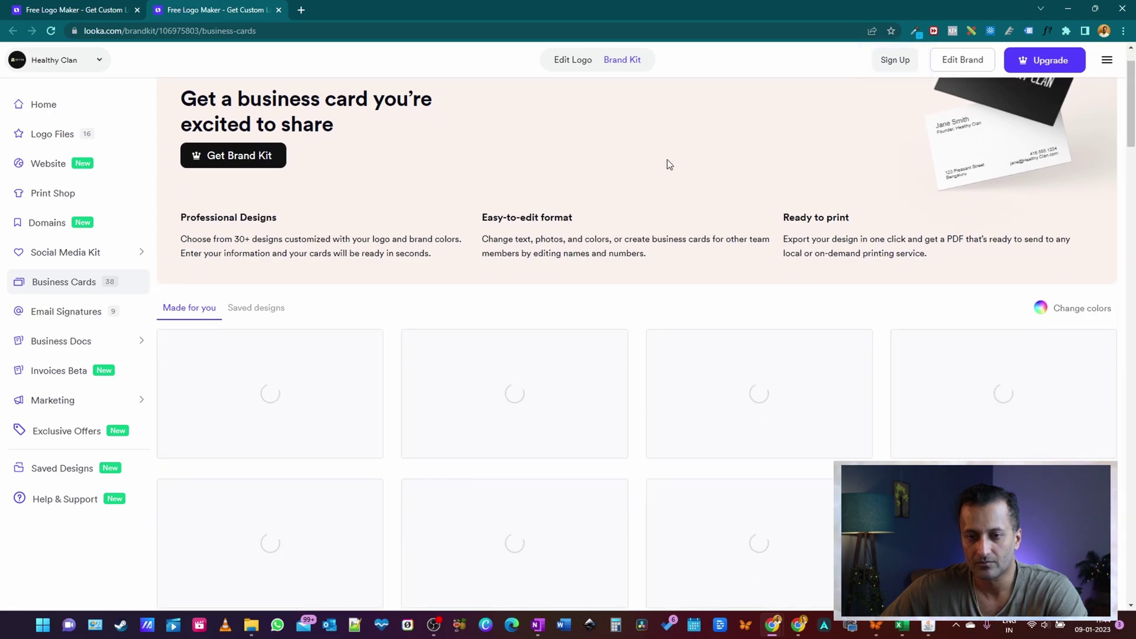
{"action": "scroll", "coordinate": [226, 289], "scroll_direction": "down", "scroll_amount": 7}
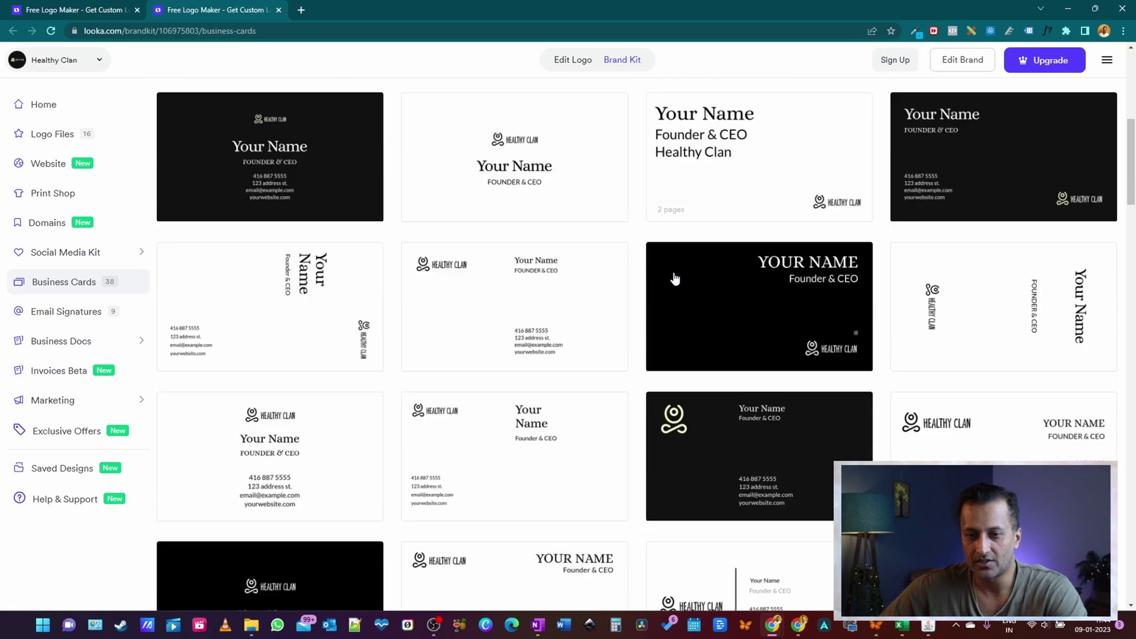
{"action": "scroll", "coordinate": [225, 290], "scroll_direction": "down", "scroll_amount": 5}
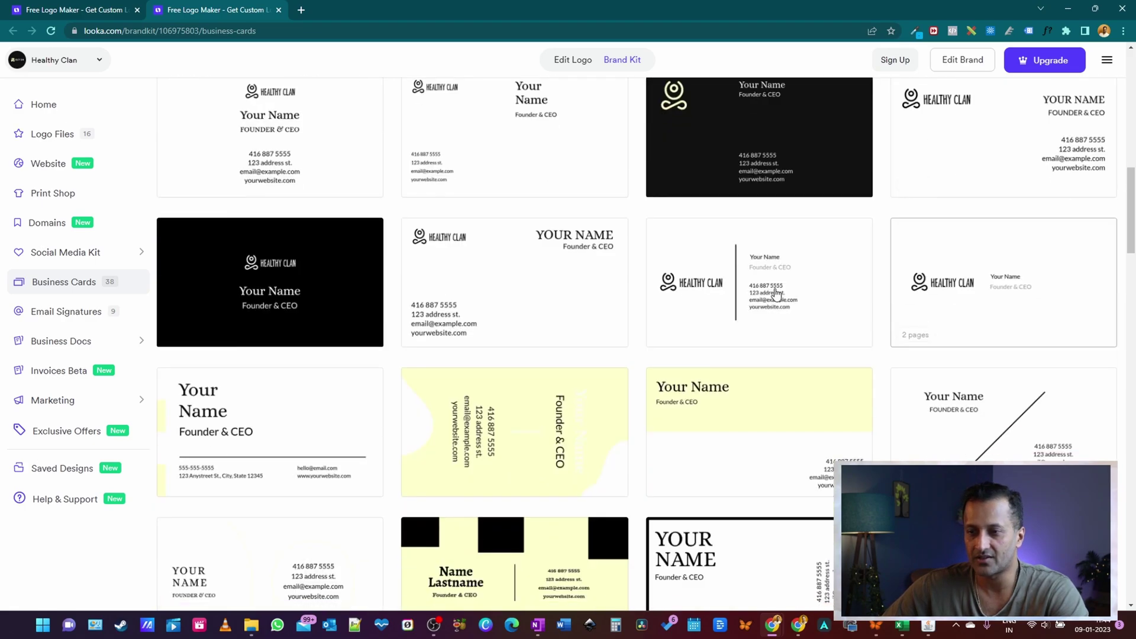
{"action": "scroll", "coordinate": [186, 372], "scroll_direction": "down", "scroll_amount": 8}
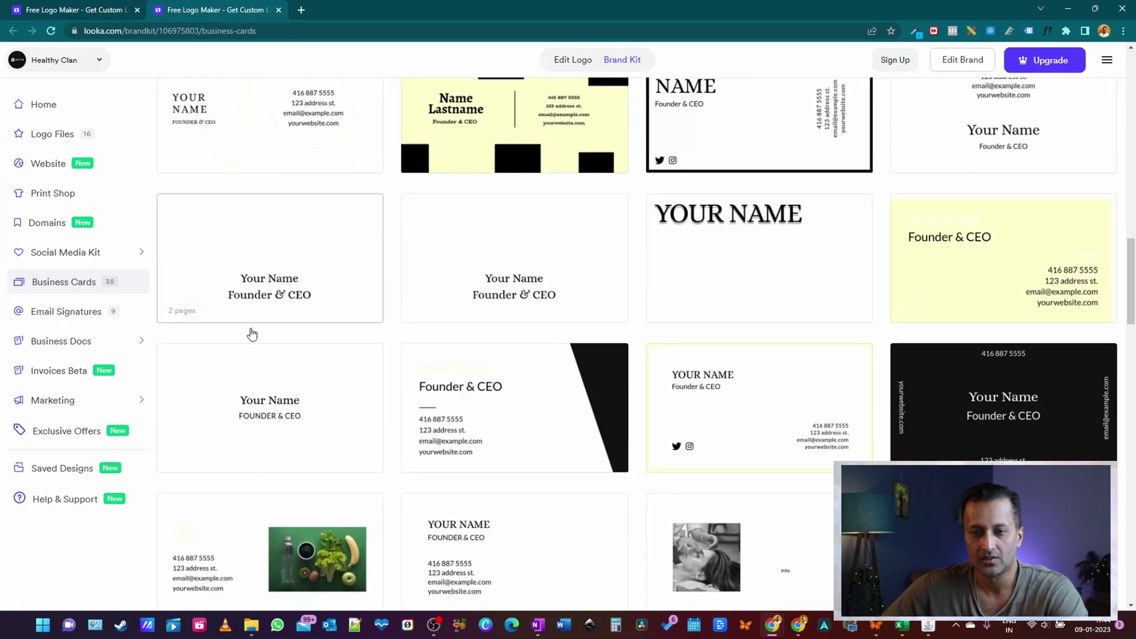
{"action": "scroll", "coordinate": [1022, 358], "scroll_direction": "up", "scroll_amount": 20}
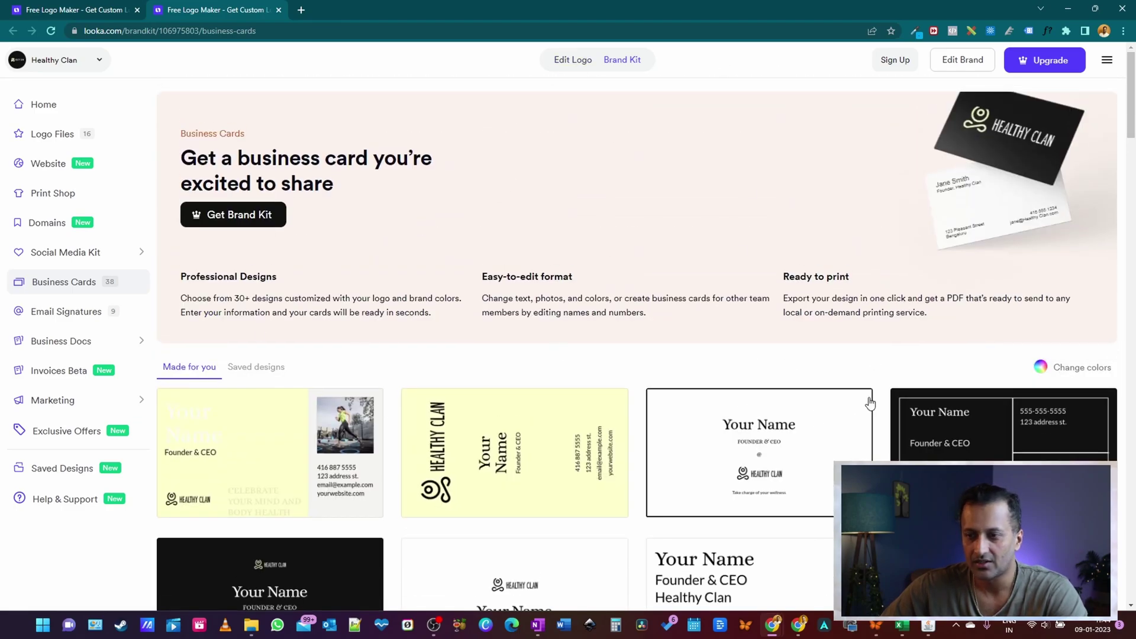
{"action": "scroll", "coordinate": [869, 403], "scroll_direction": "down", "scroll_amount": 4}
{"action": "scroll", "coordinate": [846, 358], "scroll_direction": "up", "scroll_amount": 4}
{"action": "mouse_move", "coordinate": [142, 252]}
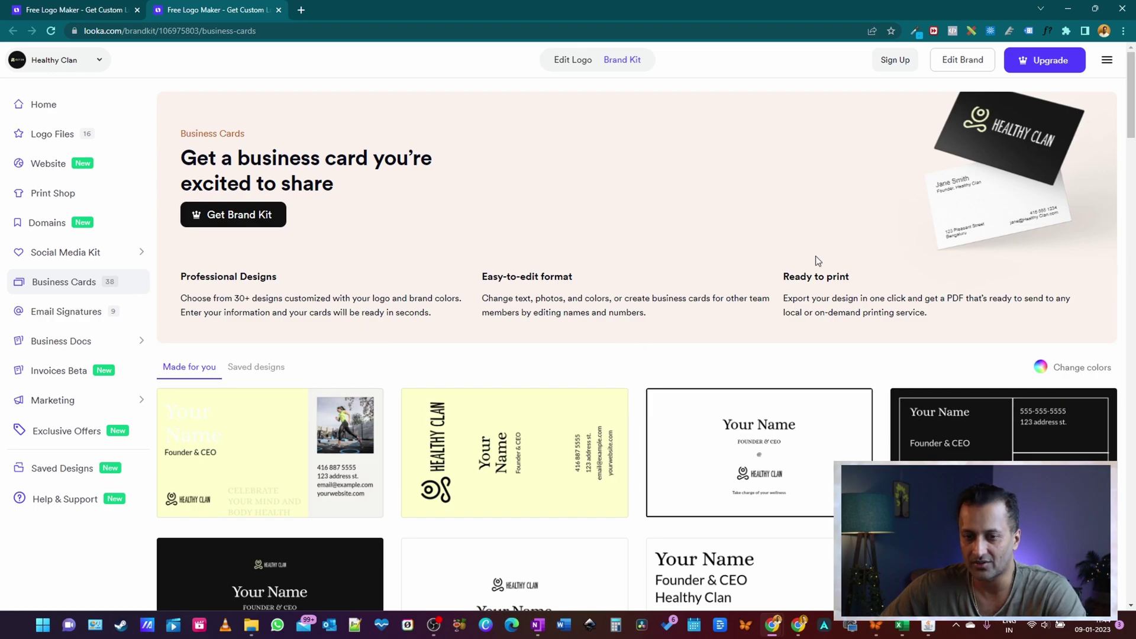
{"action": "scroll", "coordinate": [818, 261], "scroll_direction": "down", "scroll_amount": 15}
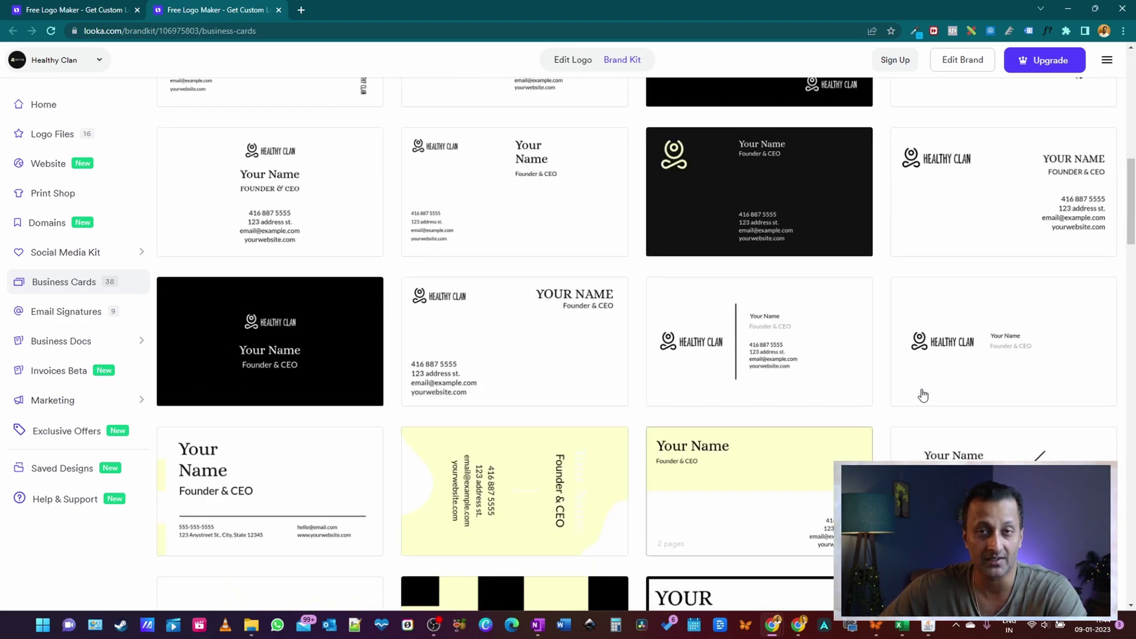
- Return to the logo editor and bring the main logo preview back into view
{"action": "left_click", "coordinate": [83, 7]}
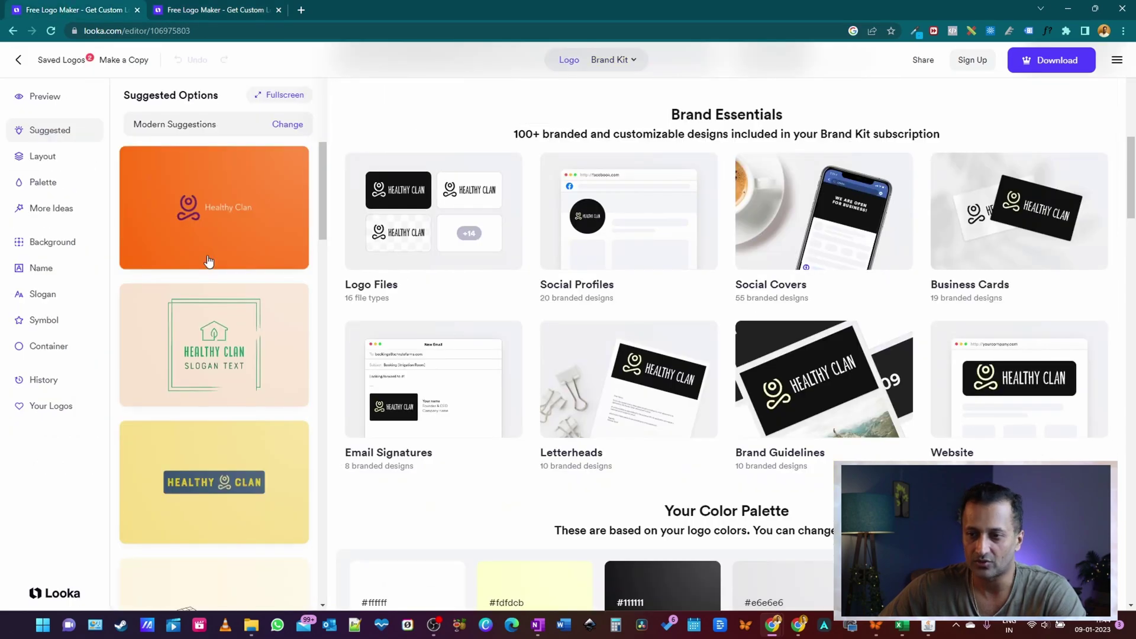
{"action": "scroll", "coordinate": [612, 391], "scroll_direction": "up", "scroll_amount": 10}
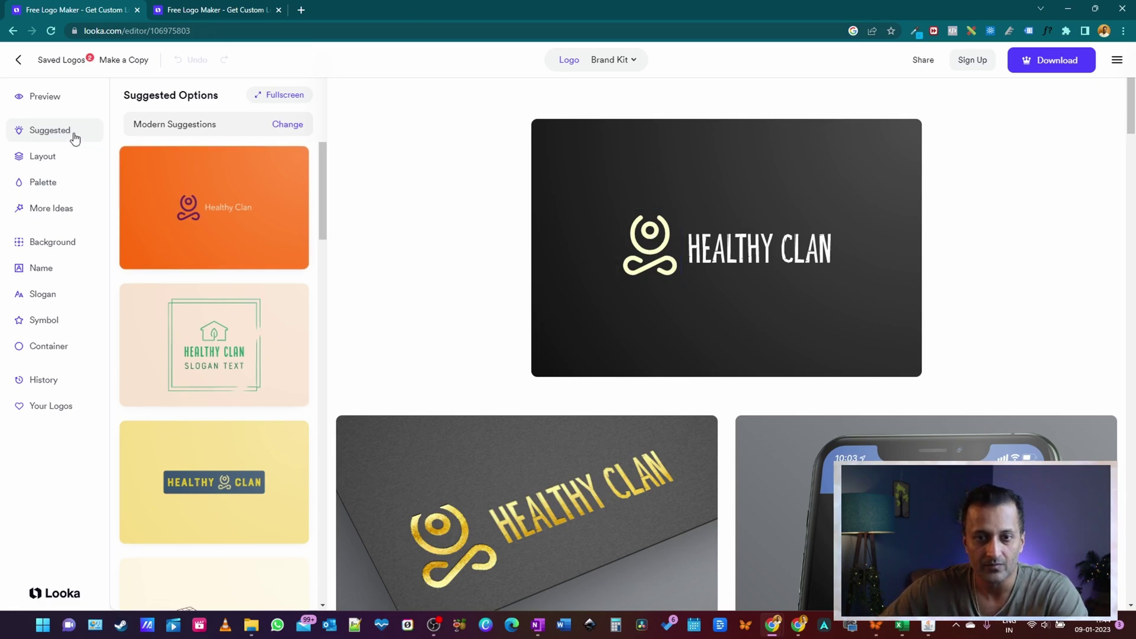
- Look through the suggested designs and apply the layout that places the meditation symbol between the words HEALTHY and CLAN
{"action": "scroll", "coordinate": [221, 237], "scroll_direction": "down", "scroll_amount": 5}
{"action": "scroll", "coordinate": [223, 260], "scroll_direction": "up", "scroll_amount": 5}
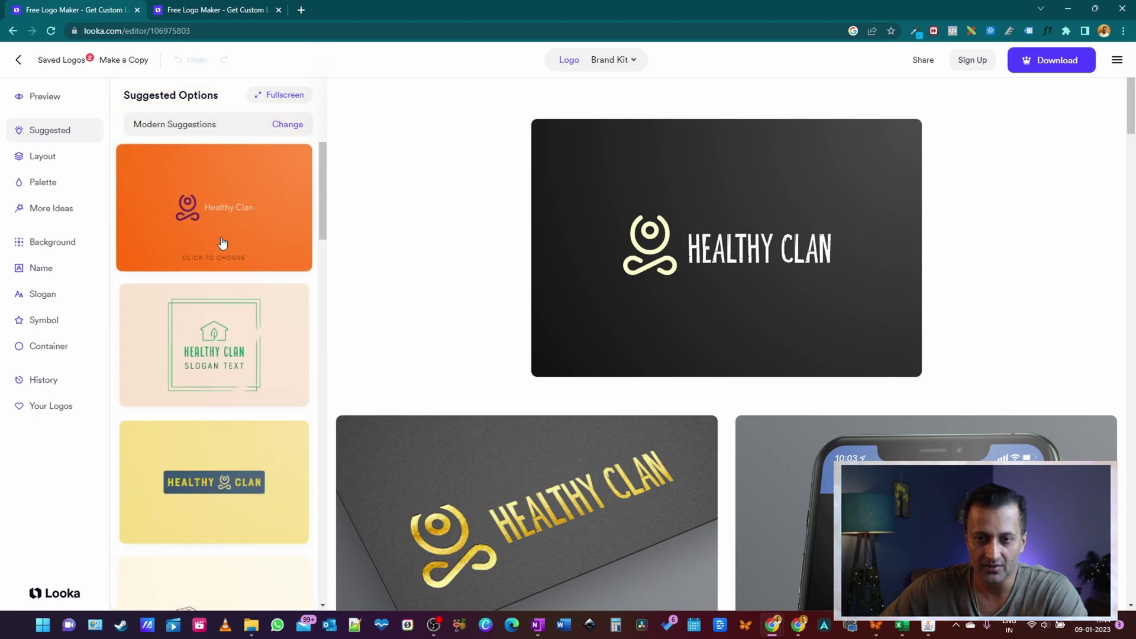
{"action": "left_click", "coordinate": [37, 162]}
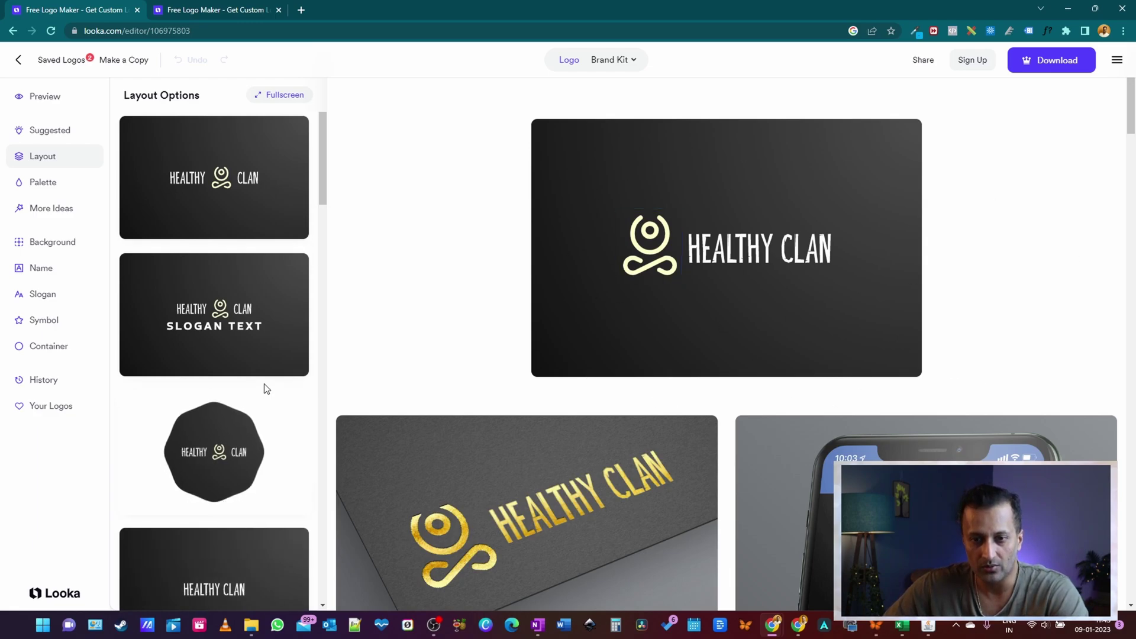
{"action": "scroll", "coordinate": [269, 399], "scroll_direction": "down", "scroll_amount": 4}
{"action": "scroll", "coordinate": [127, 441], "scroll_direction": "up", "scroll_amount": 4}
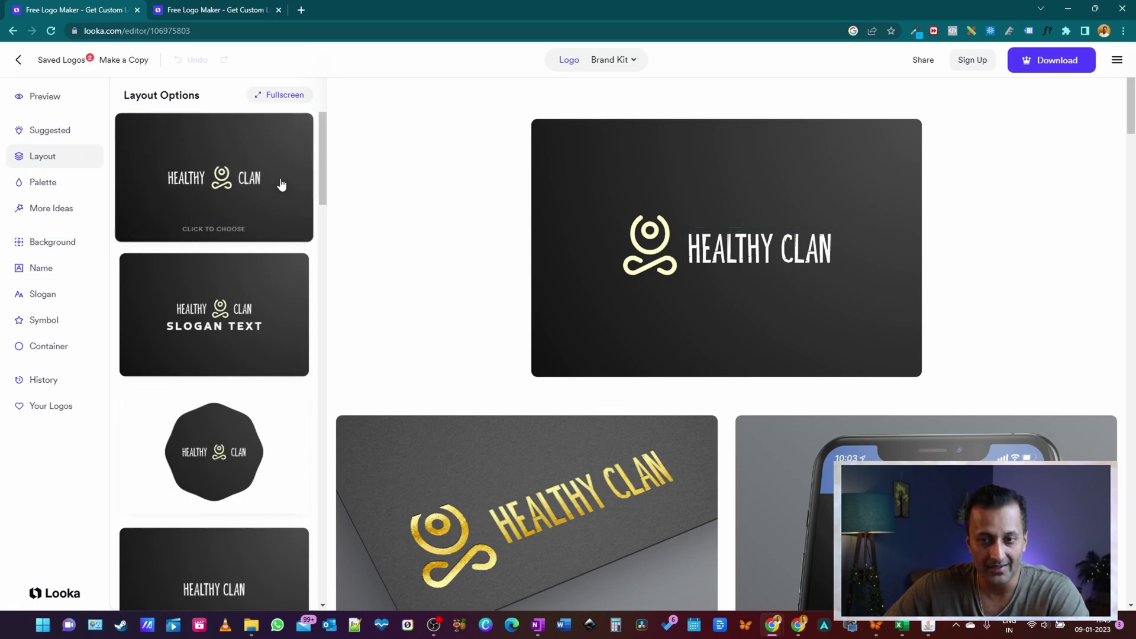
{"action": "left_click", "coordinate": [232, 191]}
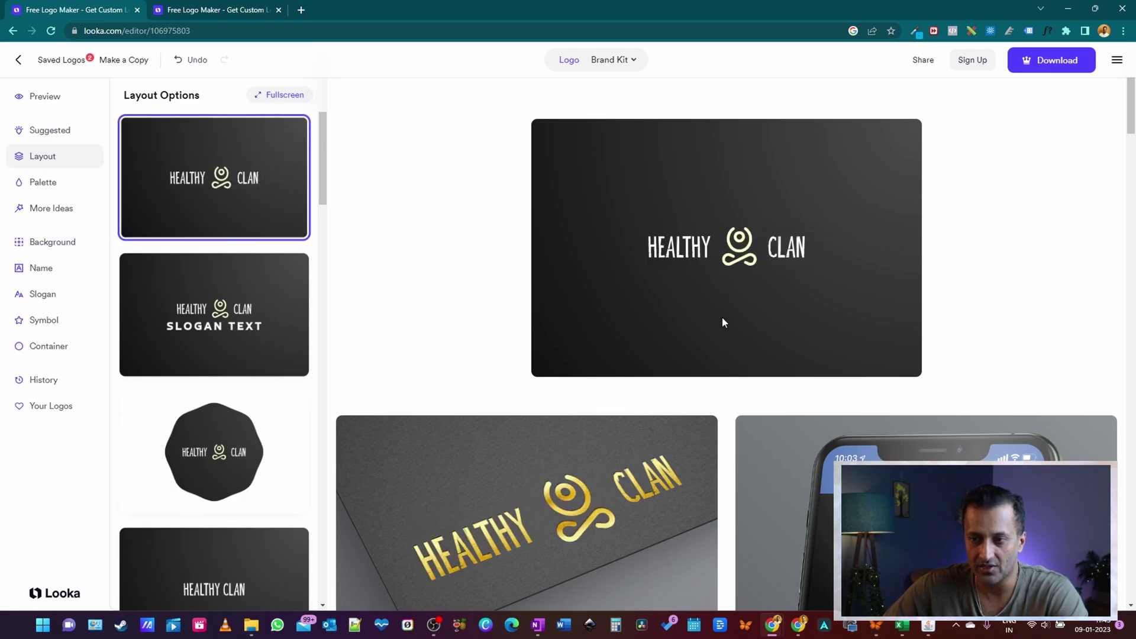
{"action": "scroll", "coordinate": [240, 316], "scroll_direction": "down", "scroll_amount": 5}
{"action": "scroll", "coordinate": [239, 342], "scroll_direction": "down", "scroll_amount": 3}
- Show the Classic color schemes among the palette options, and switch the selection to the Calm color schemes
{"action": "left_click", "coordinate": [33, 183]}
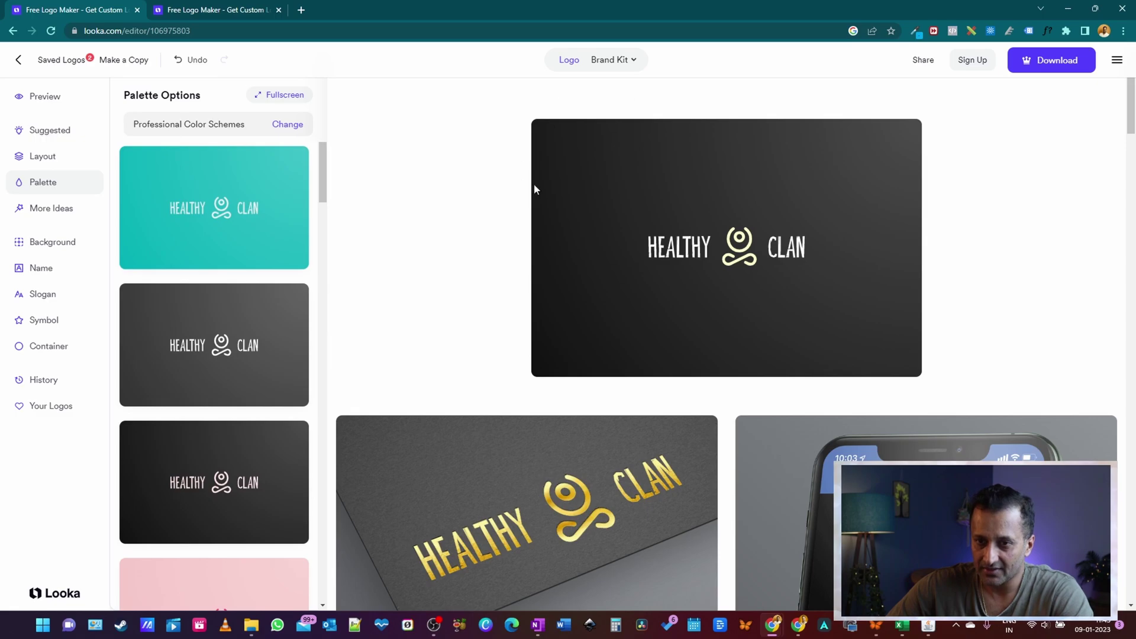
{"action": "left_click", "coordinate": [286, 125]}
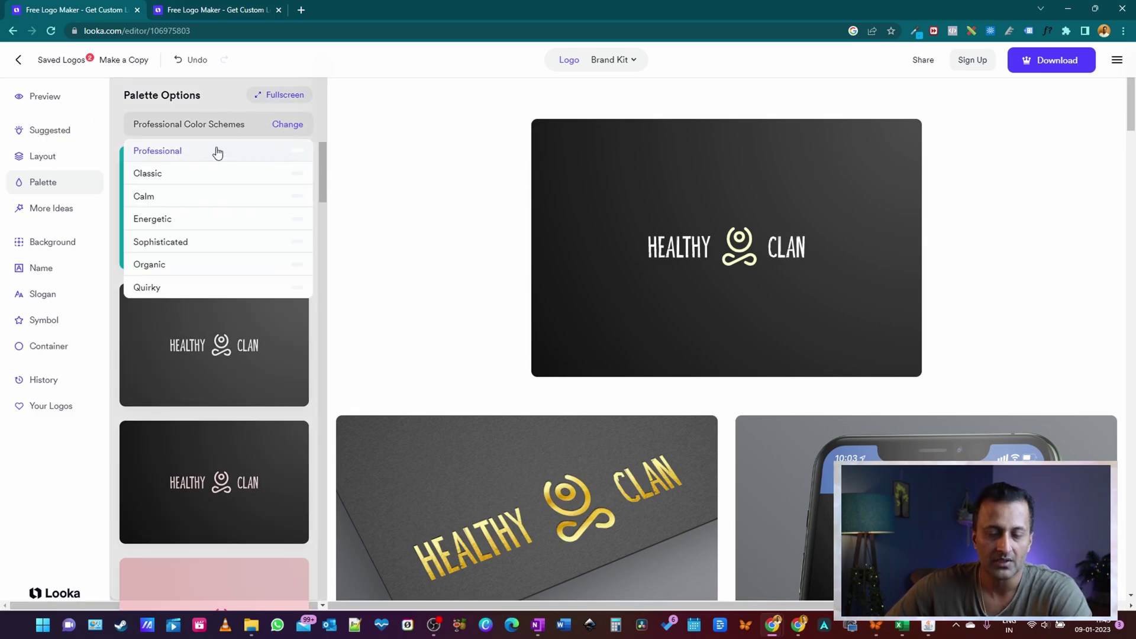
{"action": "left_click", "coordinate": [219, 178]}
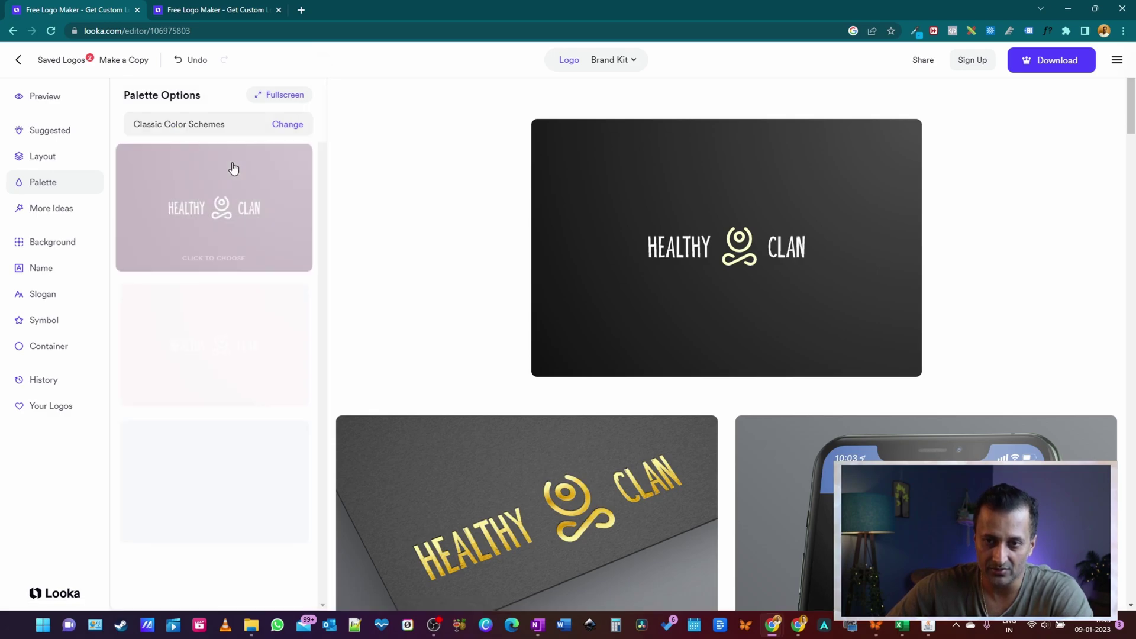
{"action": "left_click", "coordinate": [289, 123]}
{"action": "left_click", "coordinate": [194, 201]}
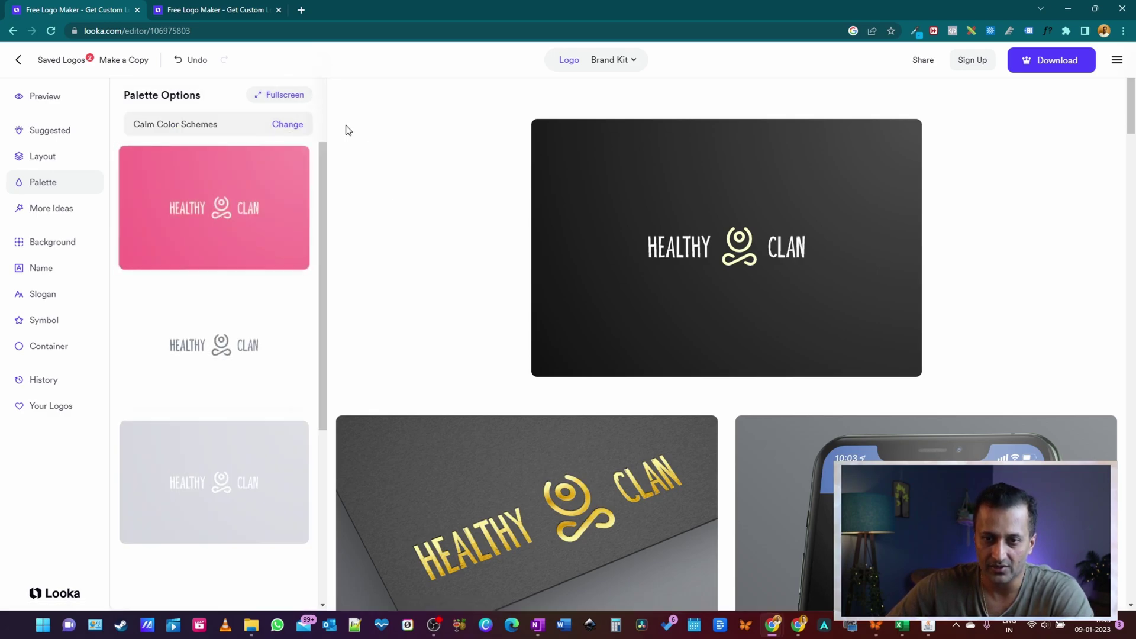
{"action": "left_click", "coordinate": [287, 123]}
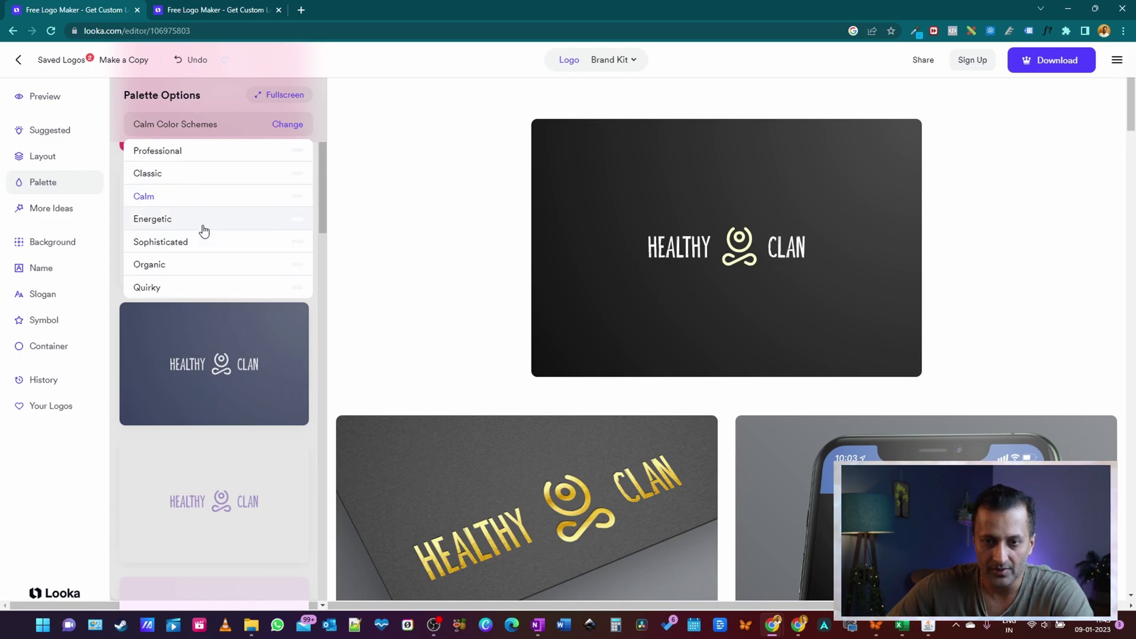
{"action": "left_click", "coordinate": [190, 196]}
- Apply the dark grey-green palette with mint lettering and symbol to the logo, and check it on the brand mockups
{"action": "scroll", "coordinate": [234, 325], "scroll_direction": "down", "scroll_amount": 6}
{"action": "scroll", "coordinate": [235, 326], "scroll_direction": "up", "scroll_amount": 5}
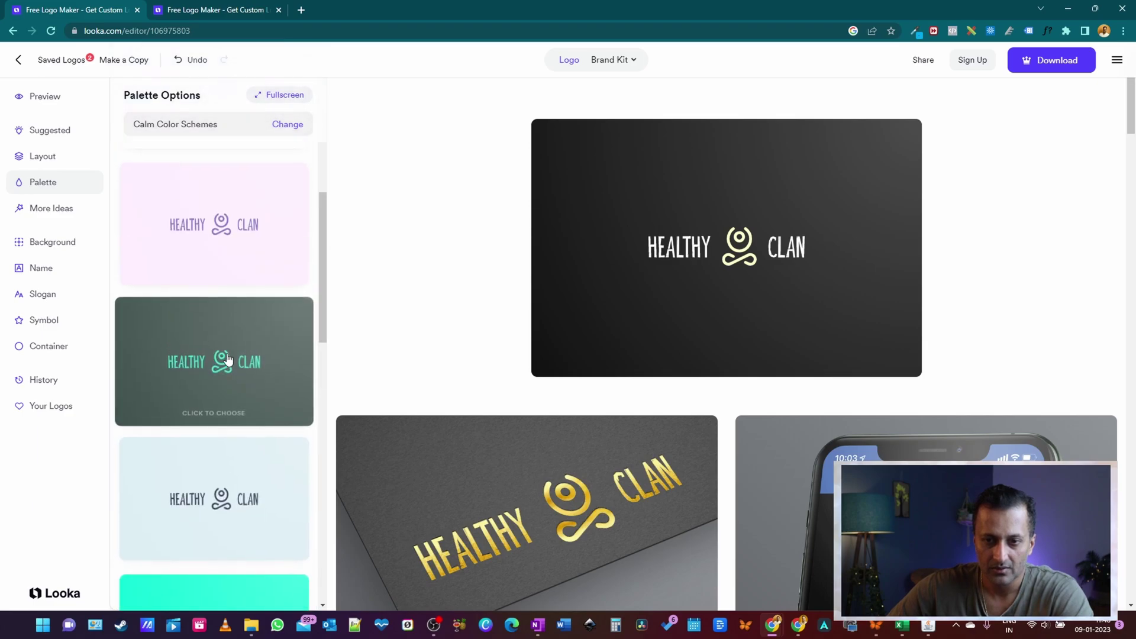
{"action": "scroll", "coordinate": [197, 379], "scroll_direction": "down", "scroll_amount": 2}
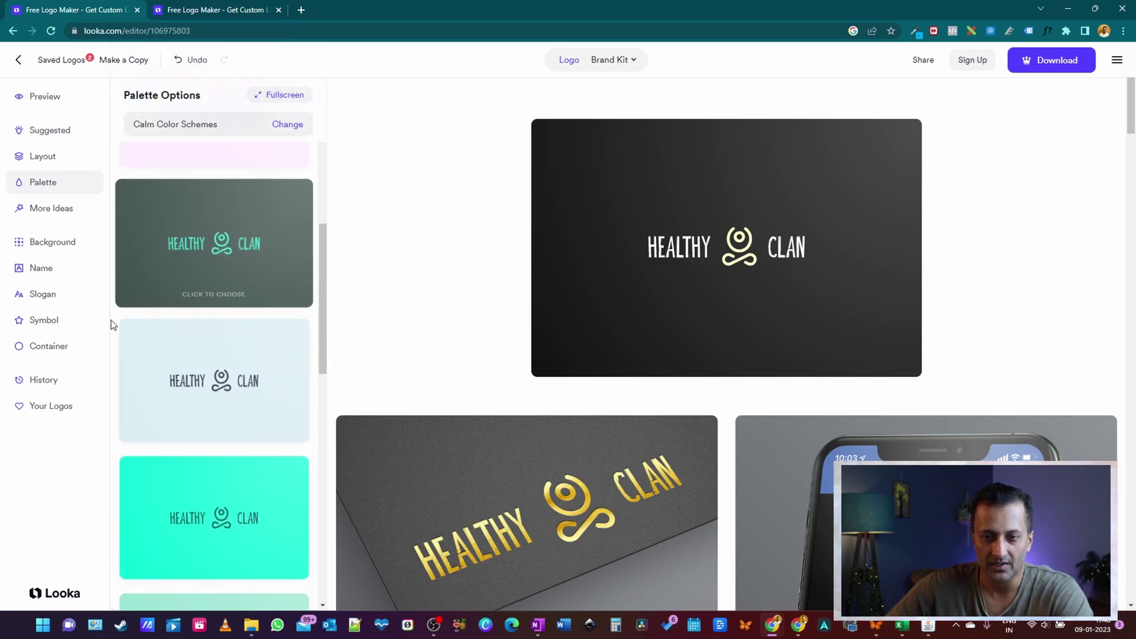
{"action": "left_click", "coordinate": [239, 252]}
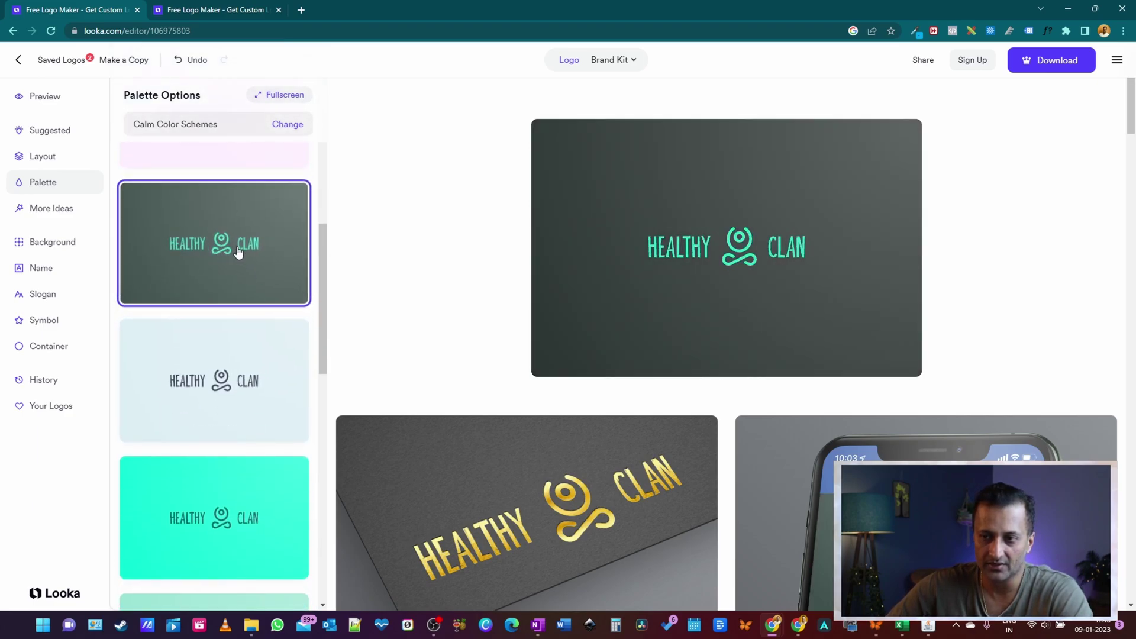
{"action": "scroll", "coordinate": [195, 296], "scroll_direction": "down", "scroll_amount": 5}
{"action": "scroll", "coordinate": [332, 272], "scroll_direction": "down", "scroll_amount": 7}
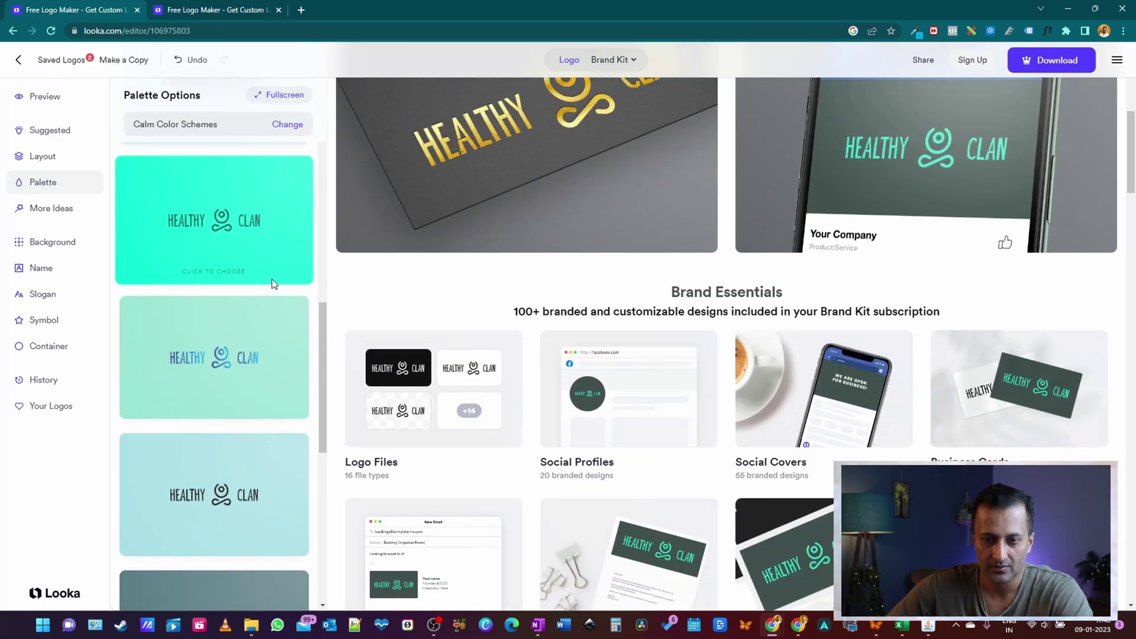
{"action": "scroll", "coordinate": [274, 290], "scroll_direction": "down", "scroll_amount": 7}
{"action": "scroll", "coordinate": [671, 430], "scroll_direction": "up", "scroll_amount": 9}
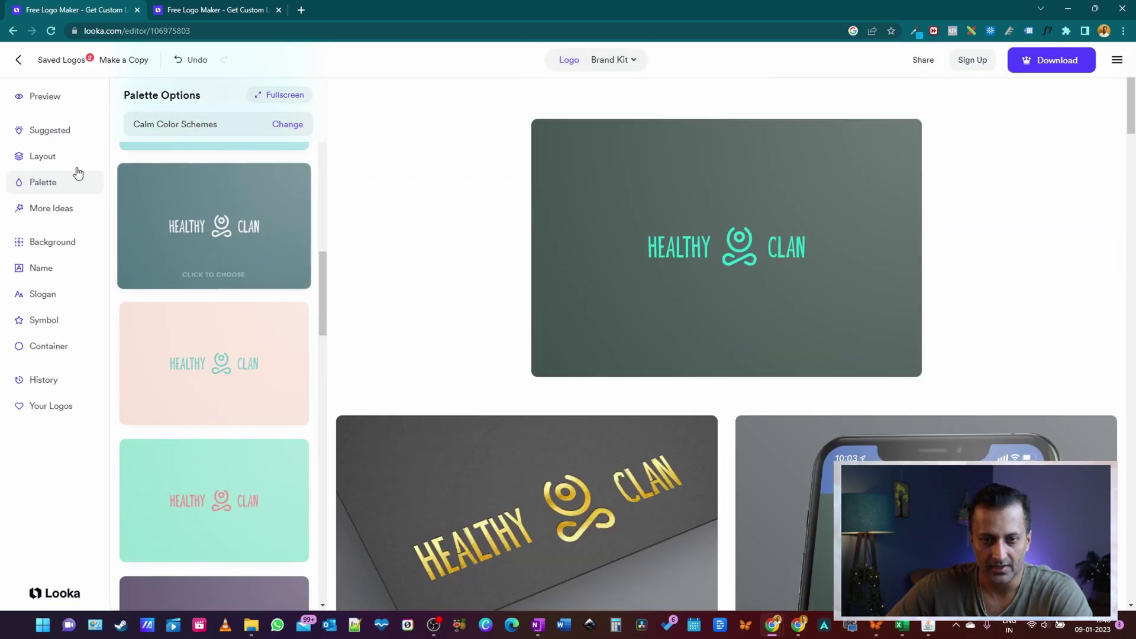
- Apply the sans-serif font pair with a light HEALTHY and a bold CLAN, and look through the remaining font pairs
{"action": "left_click", "coordinate": [50, 214]}
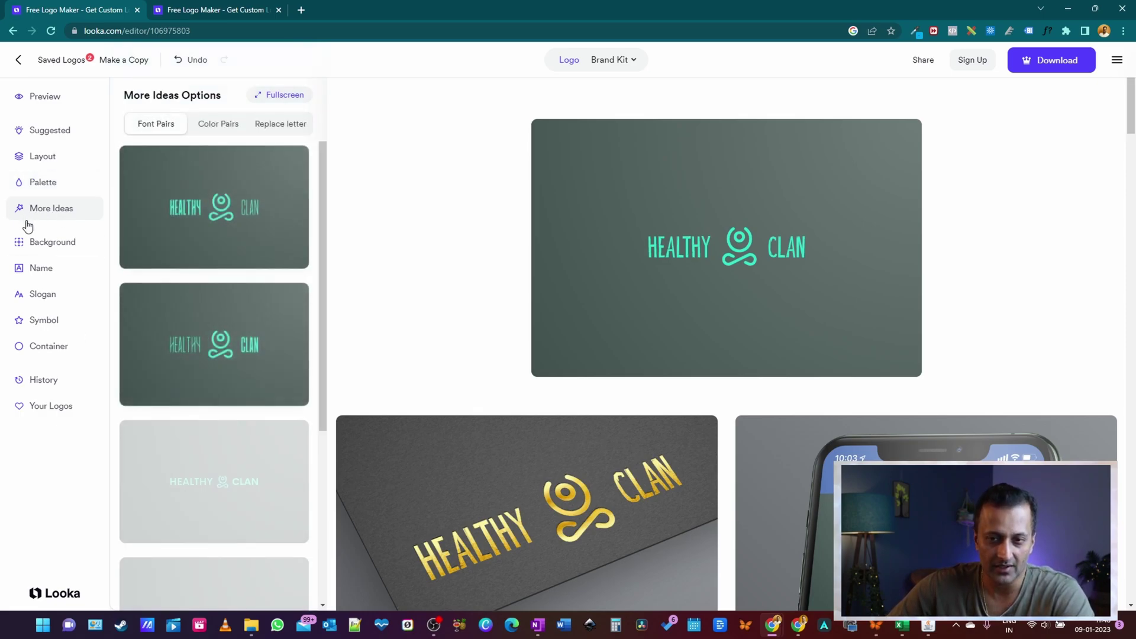
{"action": "scroll", "coordinate": [223, 310], "scroll_direction": "down", "scroll_amount": 2}
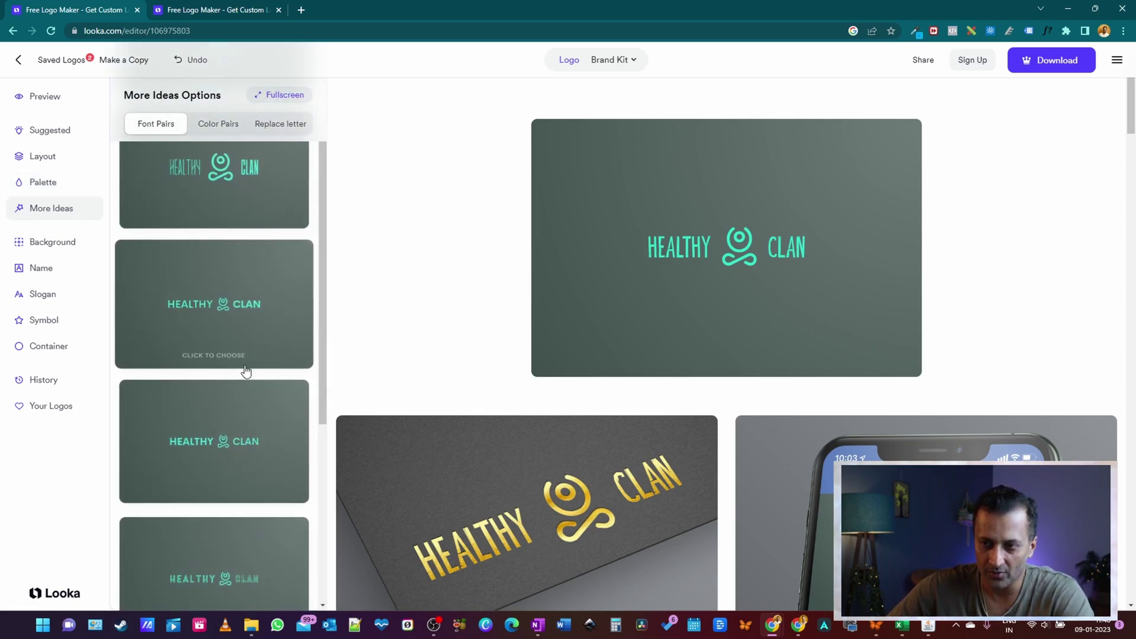
{"action": "scroll", "coordinate": [264, 368], "scroll_direction": "up", "scroll_amount": 1}
{"action": "scroll", "coordinate": [257, 359], "scroll_direction": "down", "scroll_amount": 2}
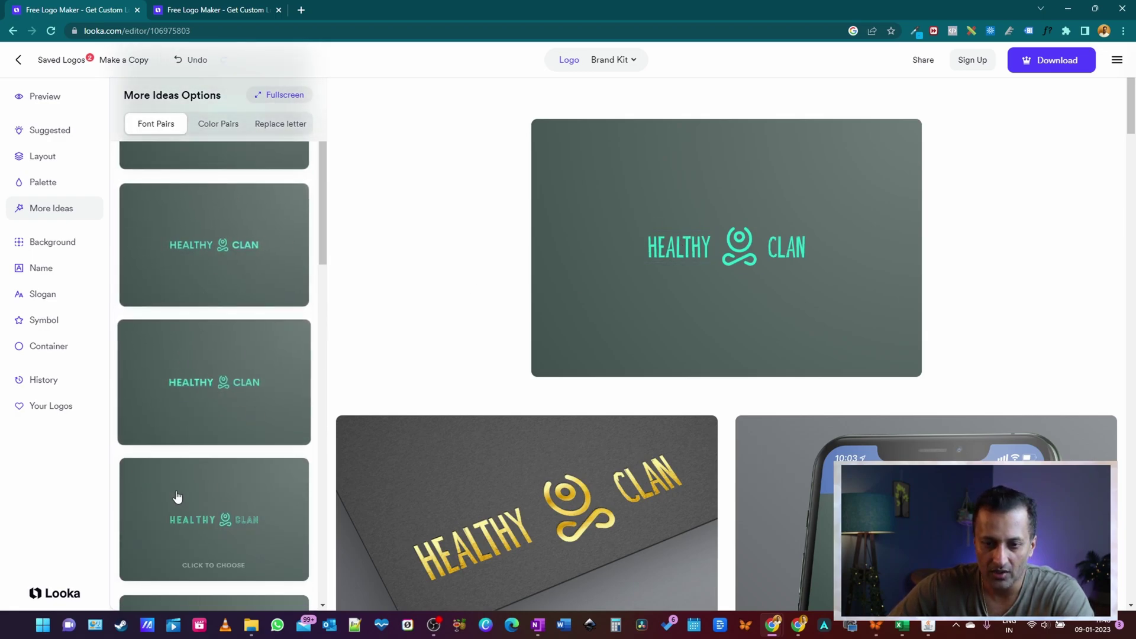
{"action": "left_click", "coordinate": [228, 254]}
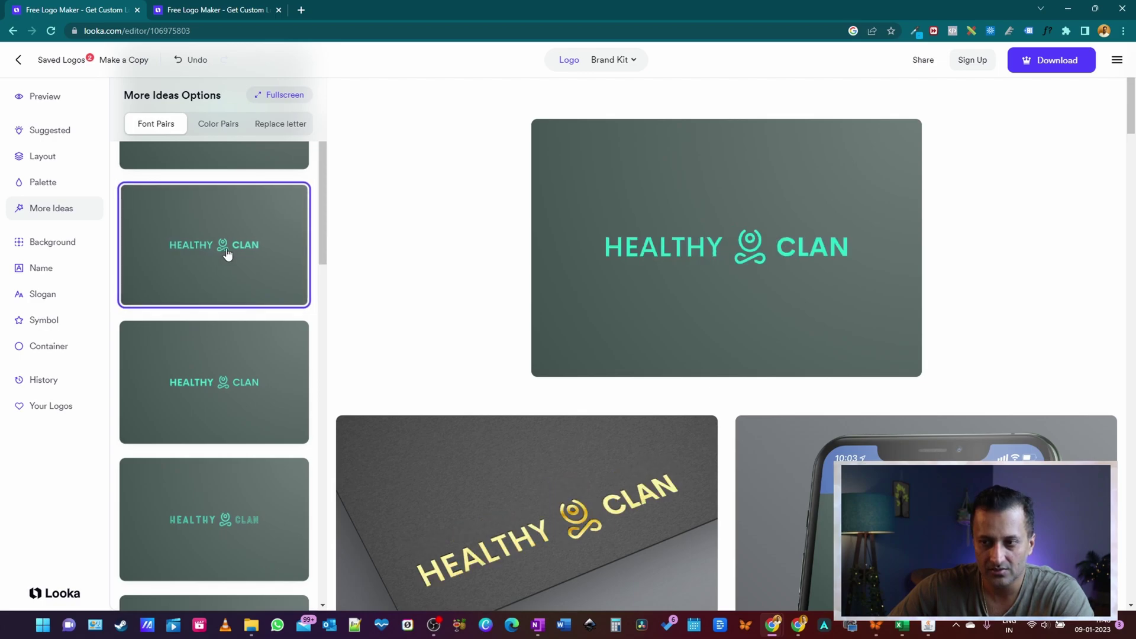
{"action": "scroll", "coordinate": [246, 343], "scroll_direction": "down", "scroll_amount": 10}
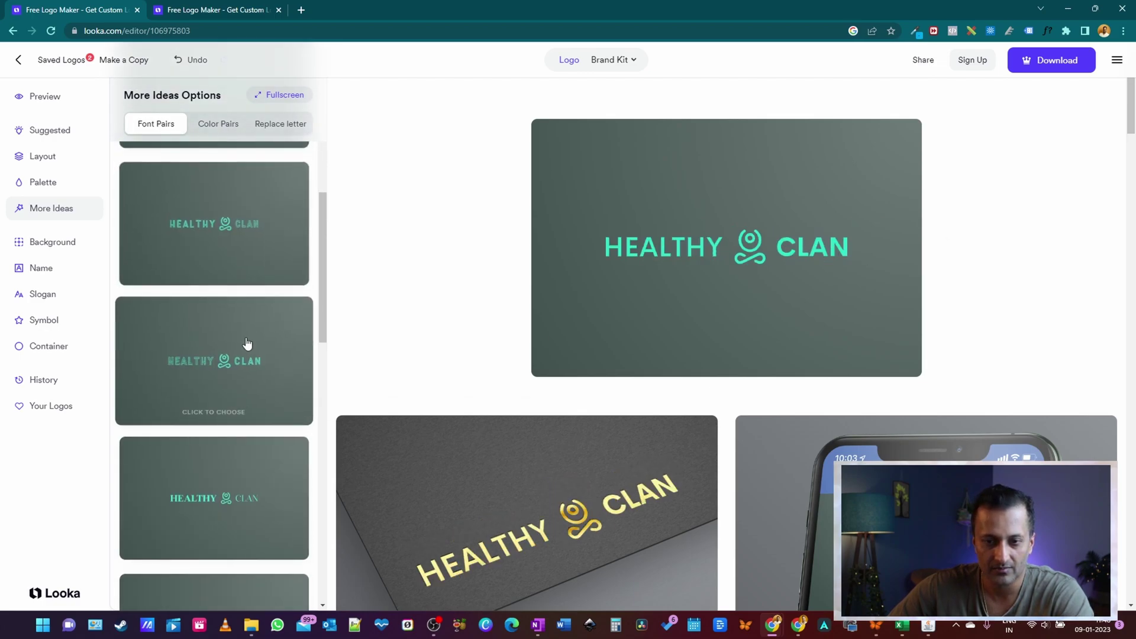
{"action": "scroll", "coordinate": [237, 355], "scroll_direction": "down", "scroll_amount": 5}
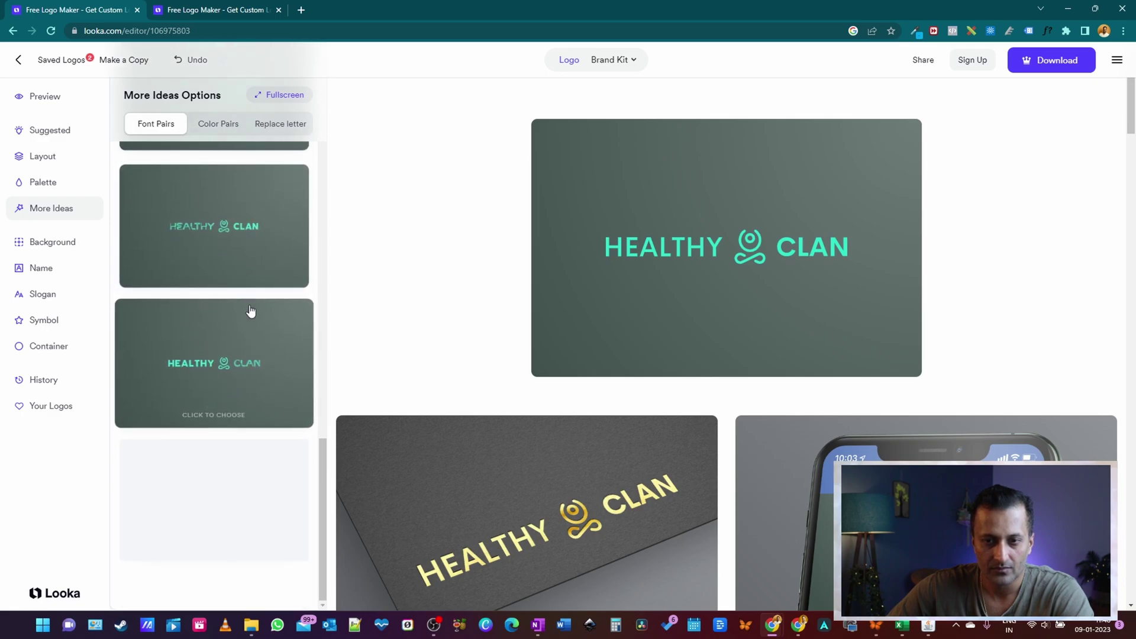
{"action": "scroll", "coordinate": [250, 313], "scroll_direction": "down", "scroll_amount": 1}
{"action": "scroll", "coordinate": [269, 345], "scroll_direction": "down", "scroll_amount": 5}
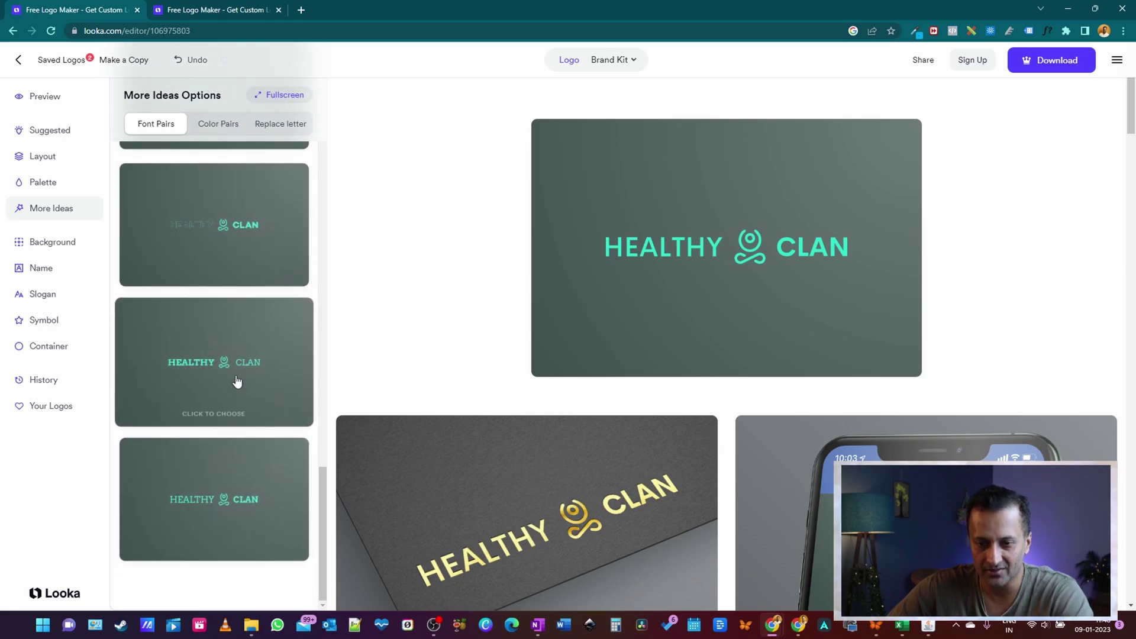
- Change the logo background to the solid black option from the black color group
{"action": "left_click", "coordinate": [60, 249]}
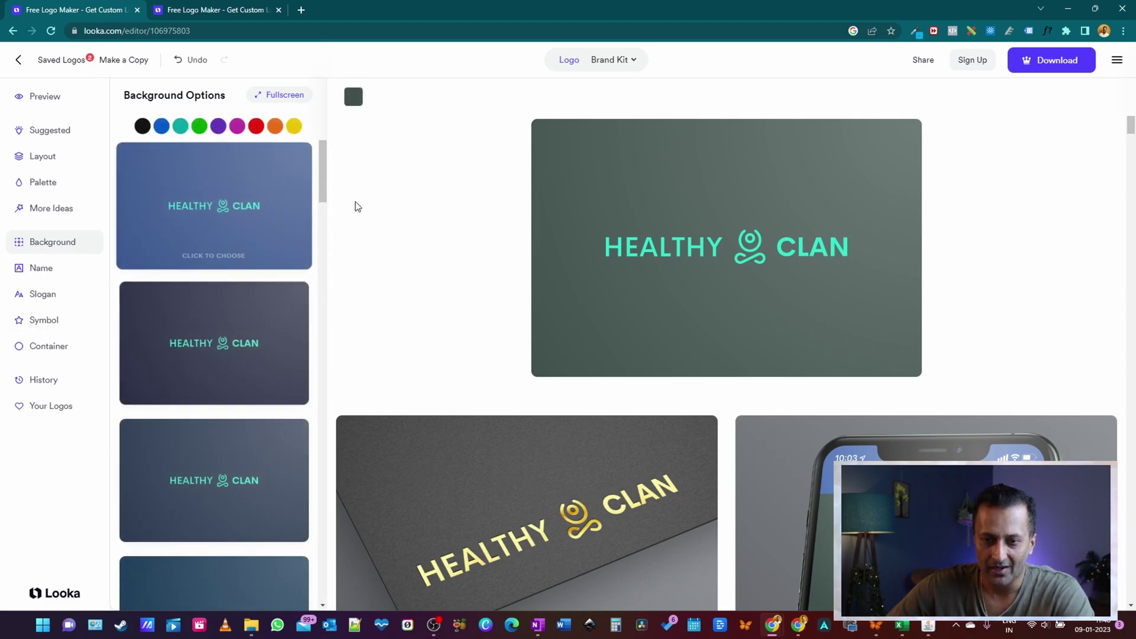
{"action": "left_click", "coordinate": [142, 126]}
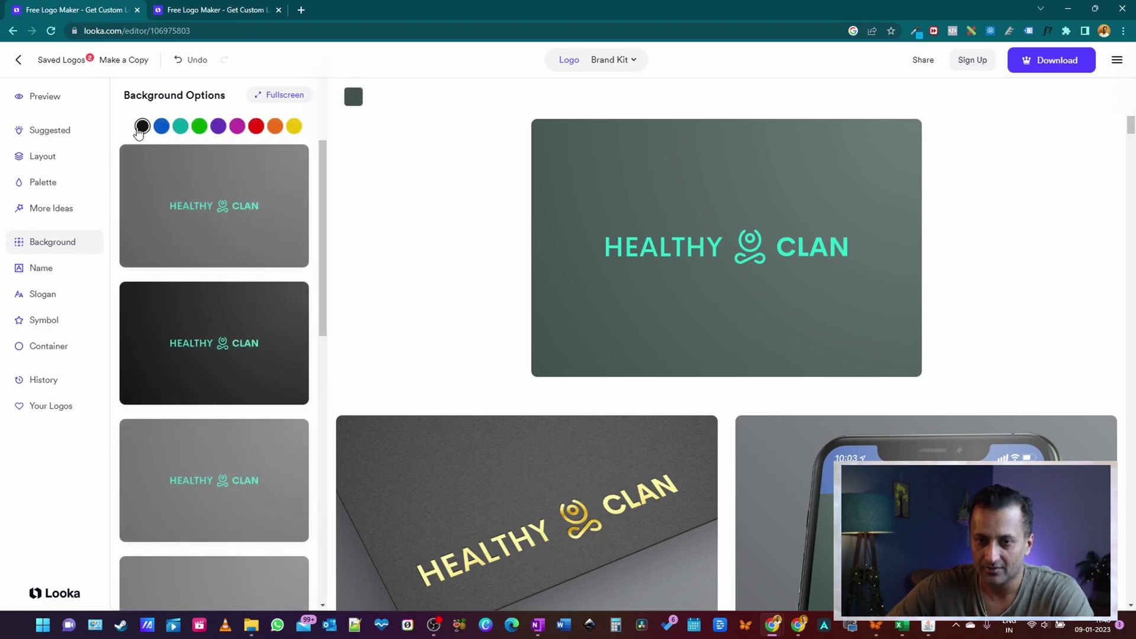
{"action": "left_click", "coordinate": [179, 319]}
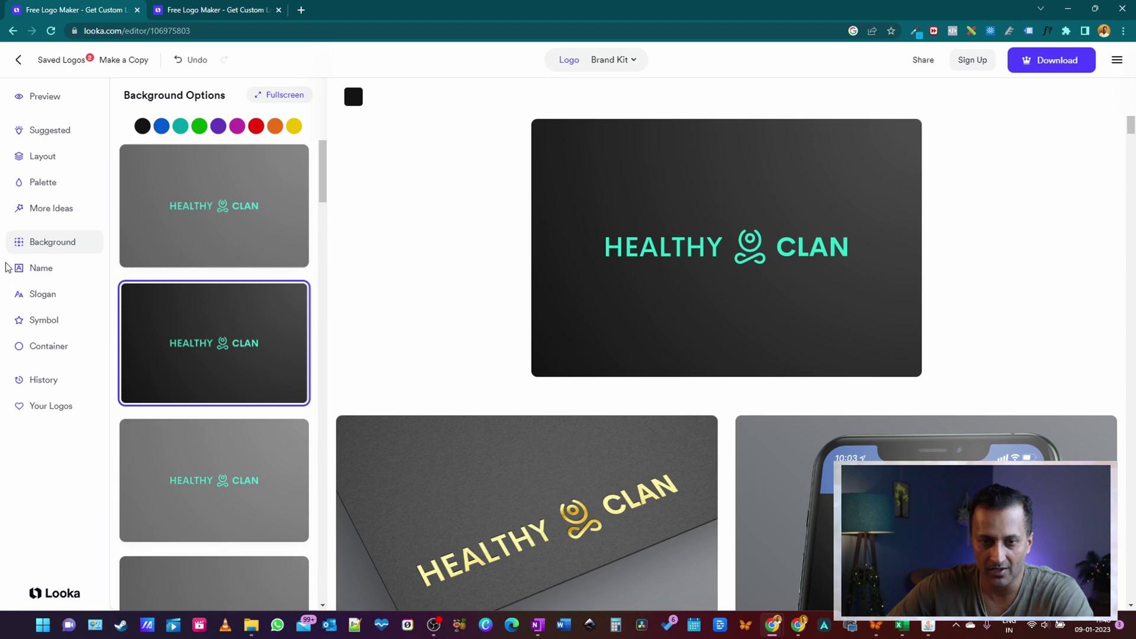
- Examine the font and color options for the logo name and the suggested fonts for a slogan
{"action": "left_click", "coordinate": [60, 276]}
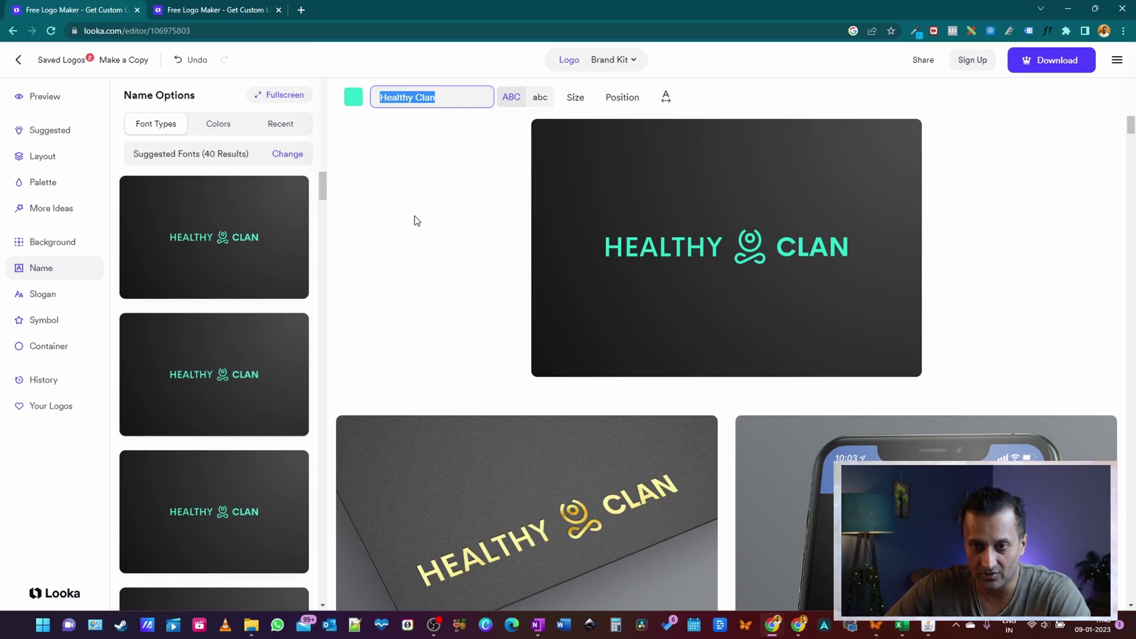
{"action": "left_click", "coordinate": [221, 123]}
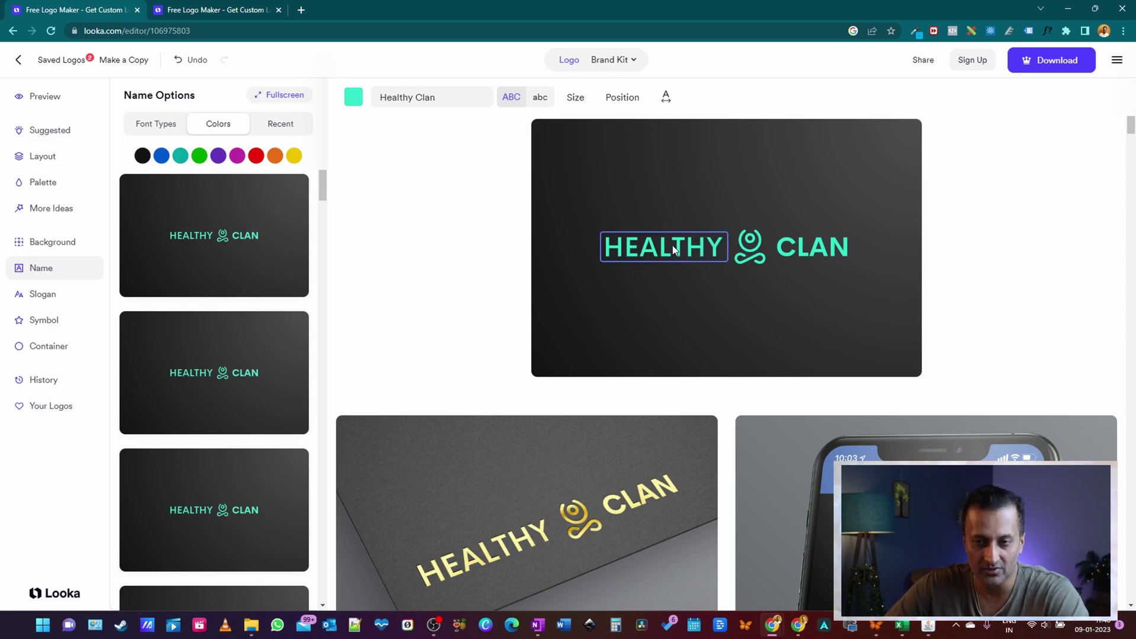
{"action": "left_click", "coordinate": [44, 294]}
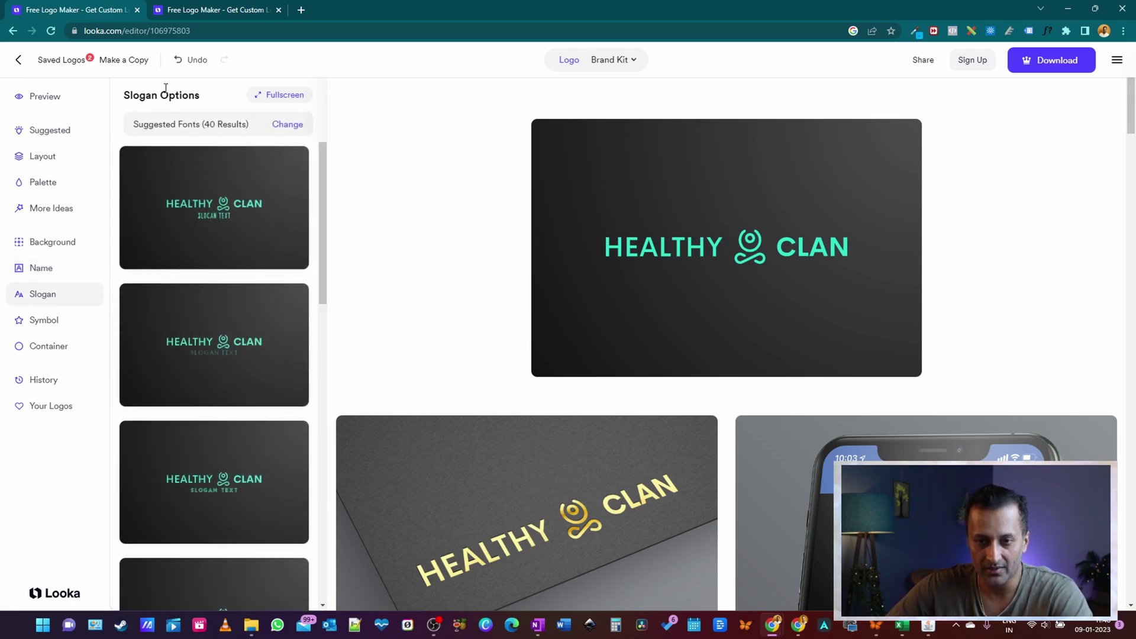
{"action": "scroll", "coordinate": [213, 343], "scroll_direction": "down", "scroll_amount": 1}
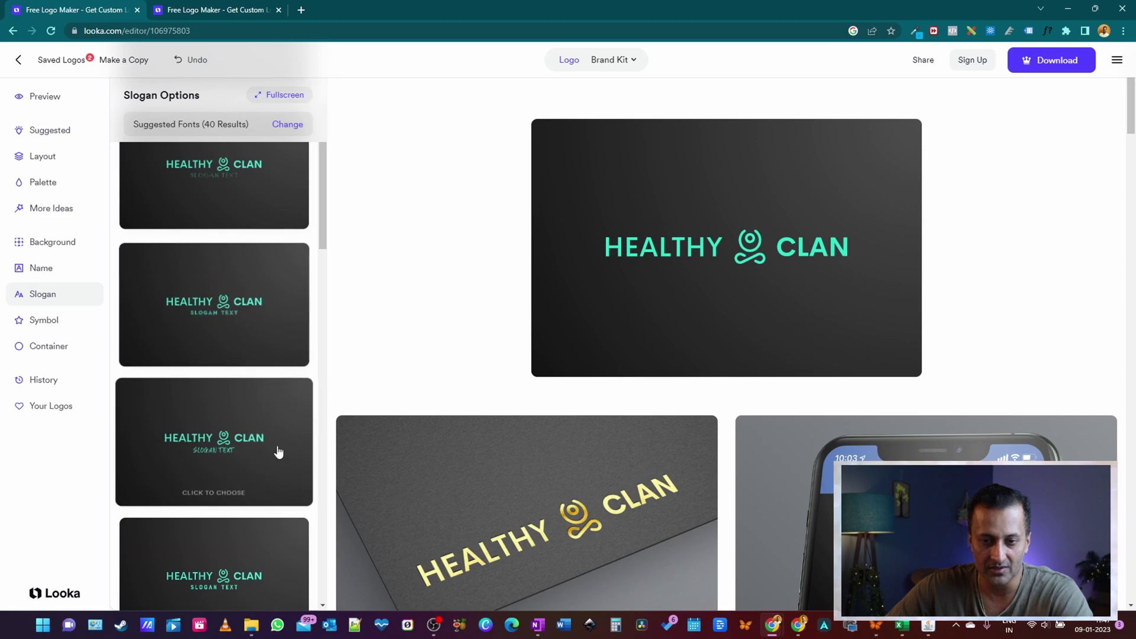
{"action": "scroll", "coordinate": [210, 489], "scroll_direction": "down", "scroll_amount": 1}
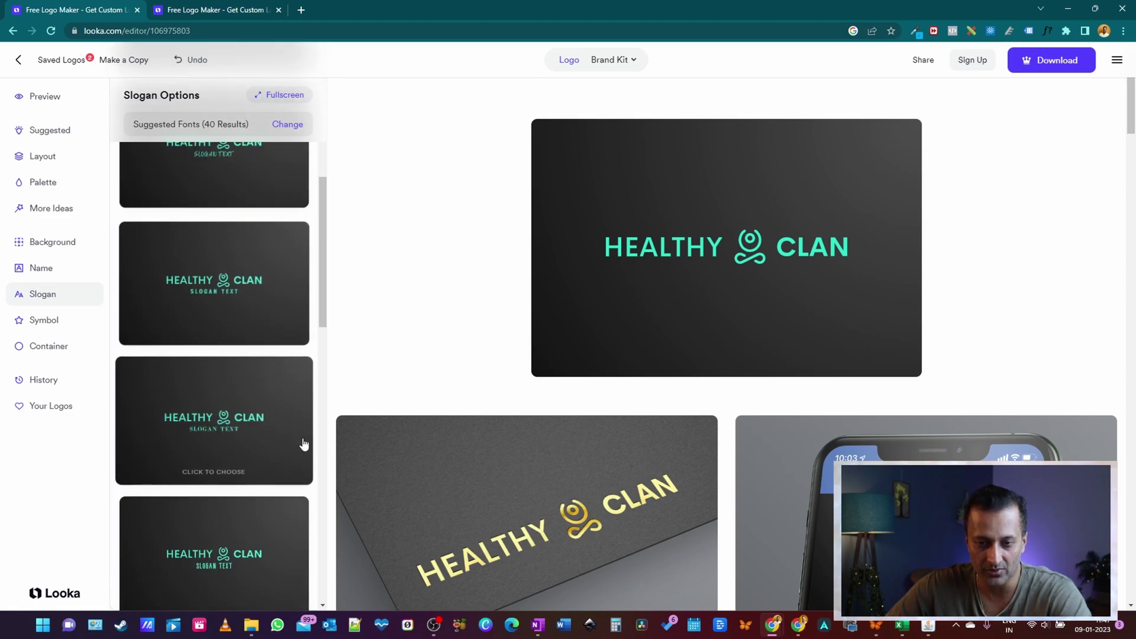
{"action": "scroll", "coordinate": [255, 396], "scroll_direction": "down", "scroll_amount": 4}
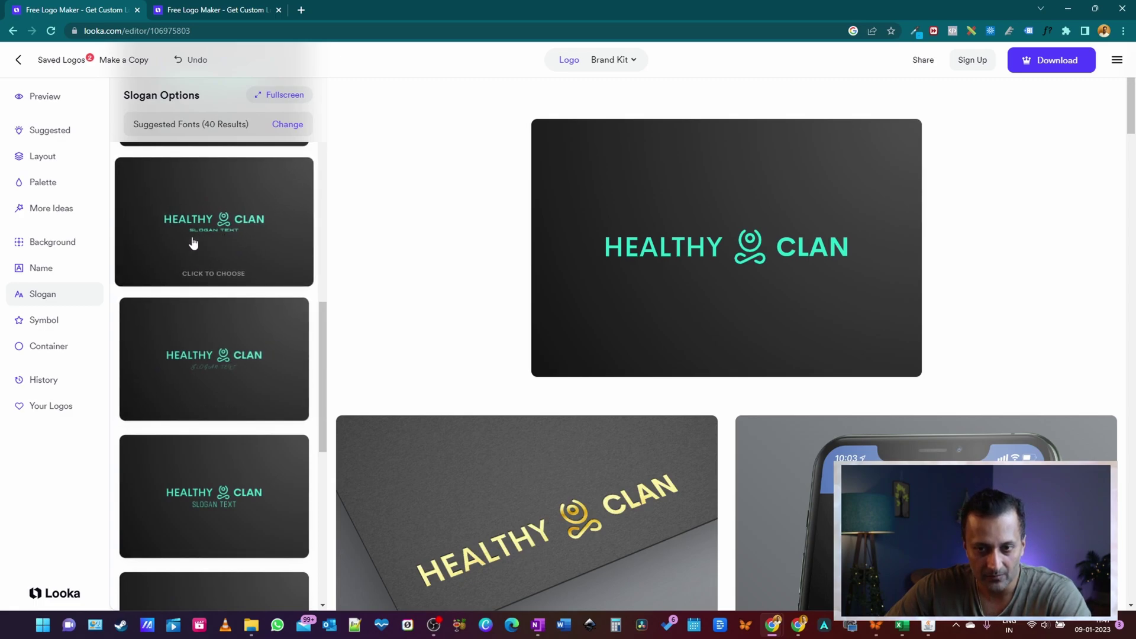
{"action": "scroll", "coordinate": [237, 301], "scroll_direction": "down", "scroll_amount": 1}
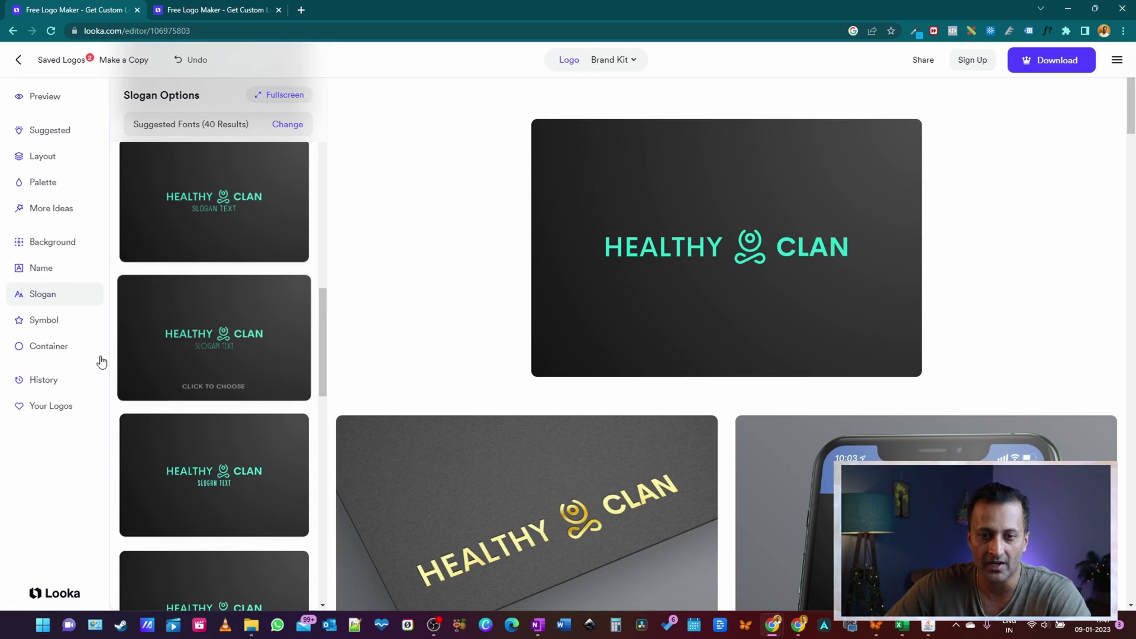
- Browse the suggested abstract symbols as alternatives to the logo's current figure symbol
{"action": "left_click", "coordinate": [44, 322]}
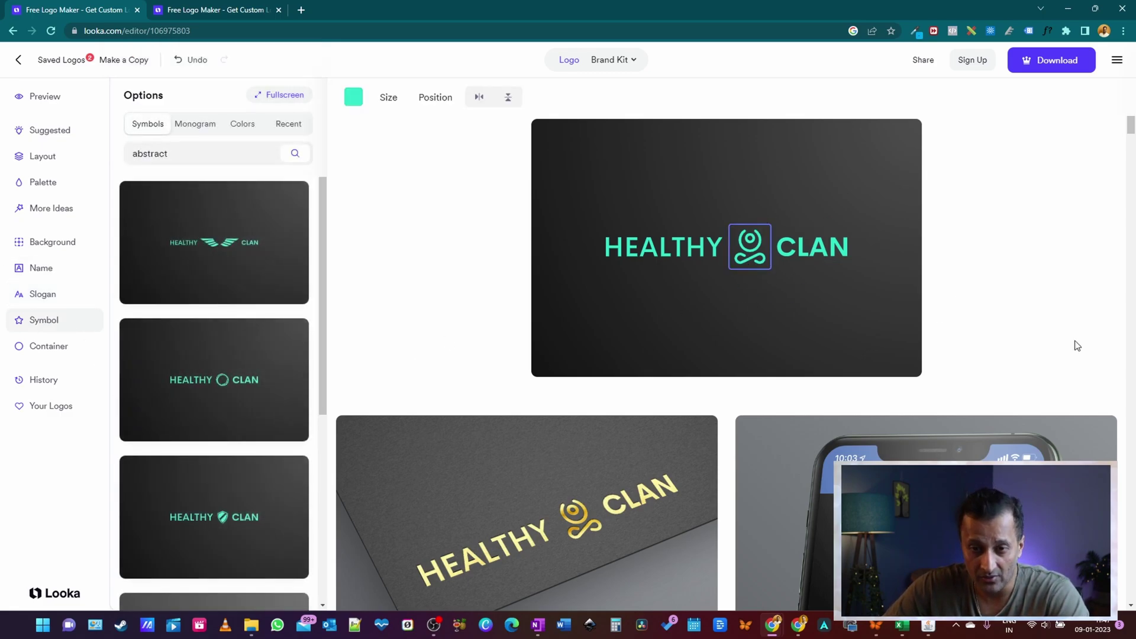
{"action": "scroll", "coordinate": [244, 305], "scroll_direction": "down", "scroll_amount": 5}
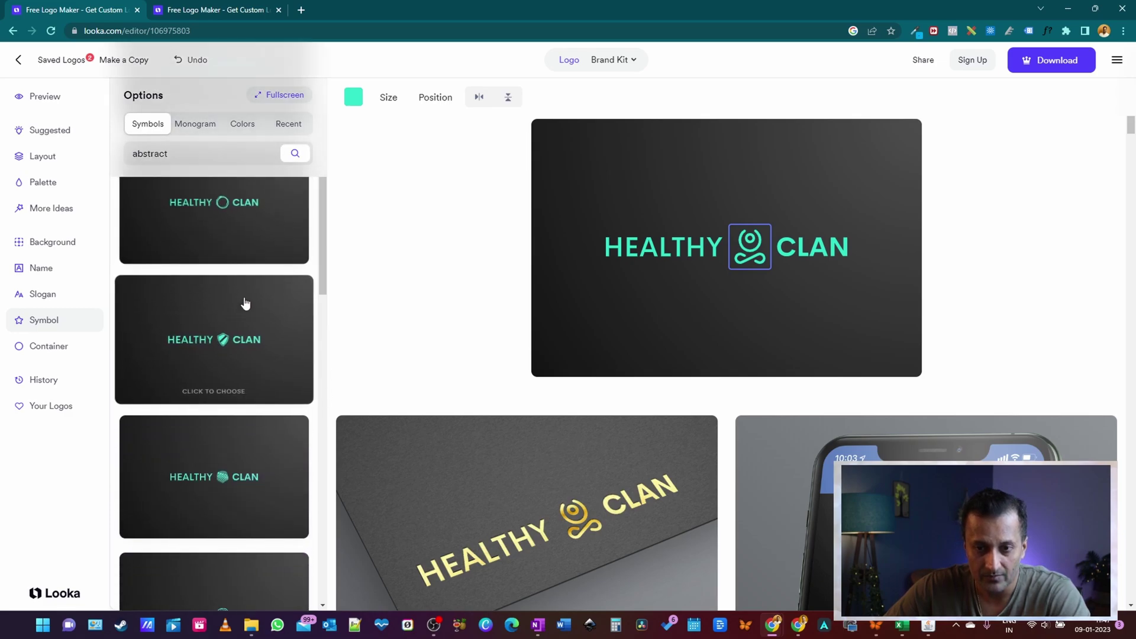
{"action": "scroll", "coordinate": [246, 311], "scroll_direction": "down", "scroll_amount": 6}
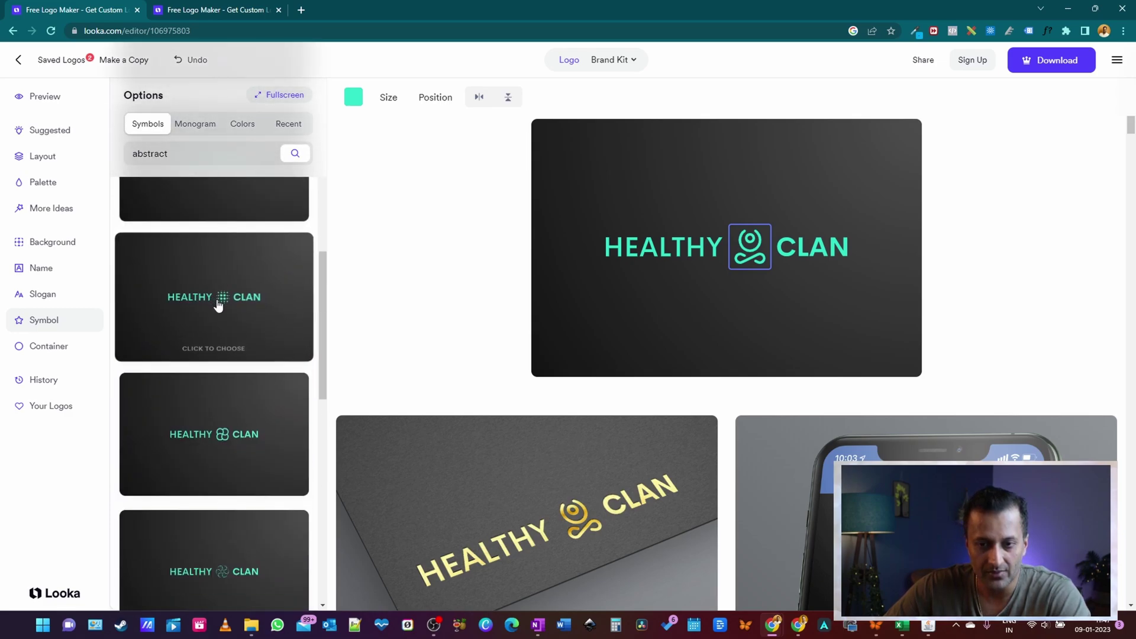
{"action": "scroll", "coordinate": [254, 332], "scroll_direction": "down", "scroll_amount": 5}
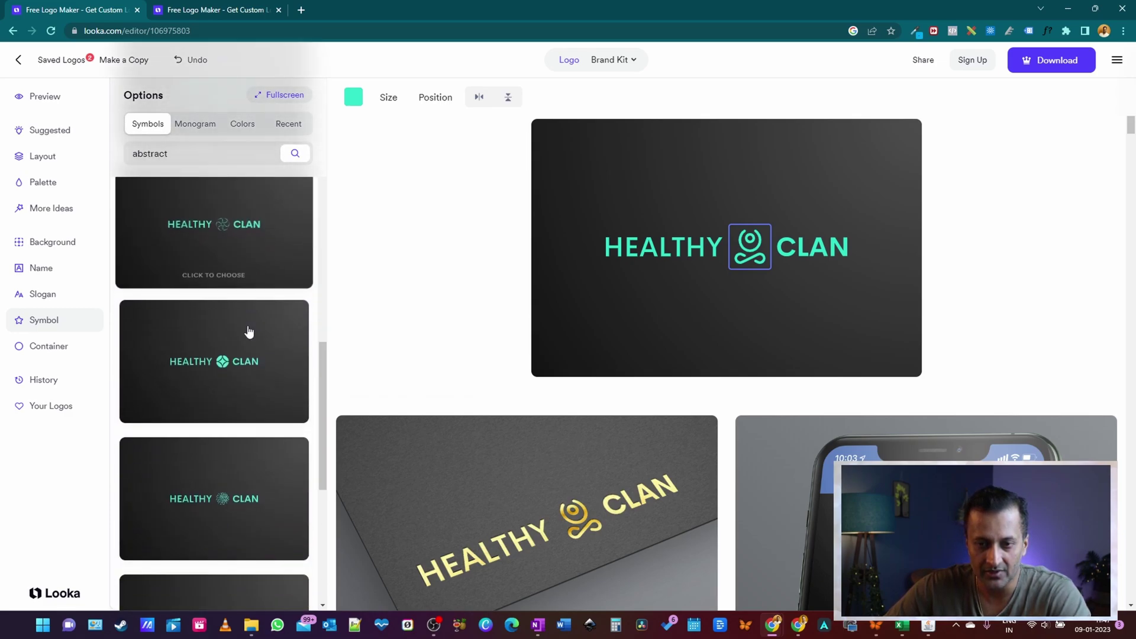
{"action": "scroll", "coordinate": [230, 381], "scroll_direction": "down", "scroll_amount": 5}
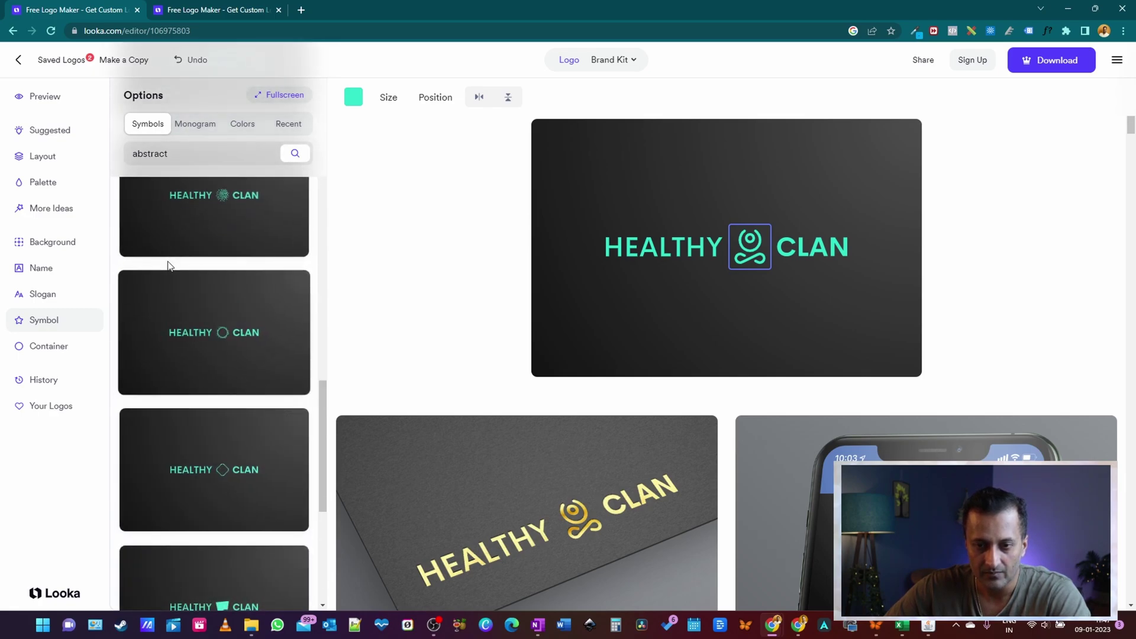
{"action": "scroll", "coordinate": [249, 337], "scroll_direction": "down", "scroll_amount": 3}
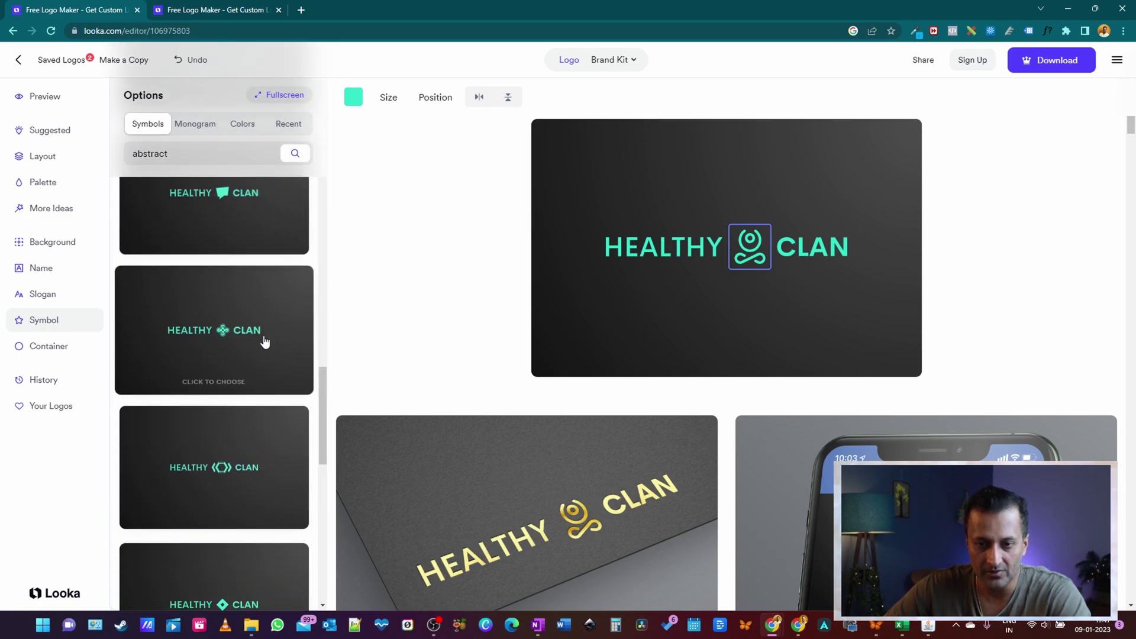
{"action": "scroll", "coordinate": [251, 362], "scroll_direction": "down", "scroll_amount": 3}
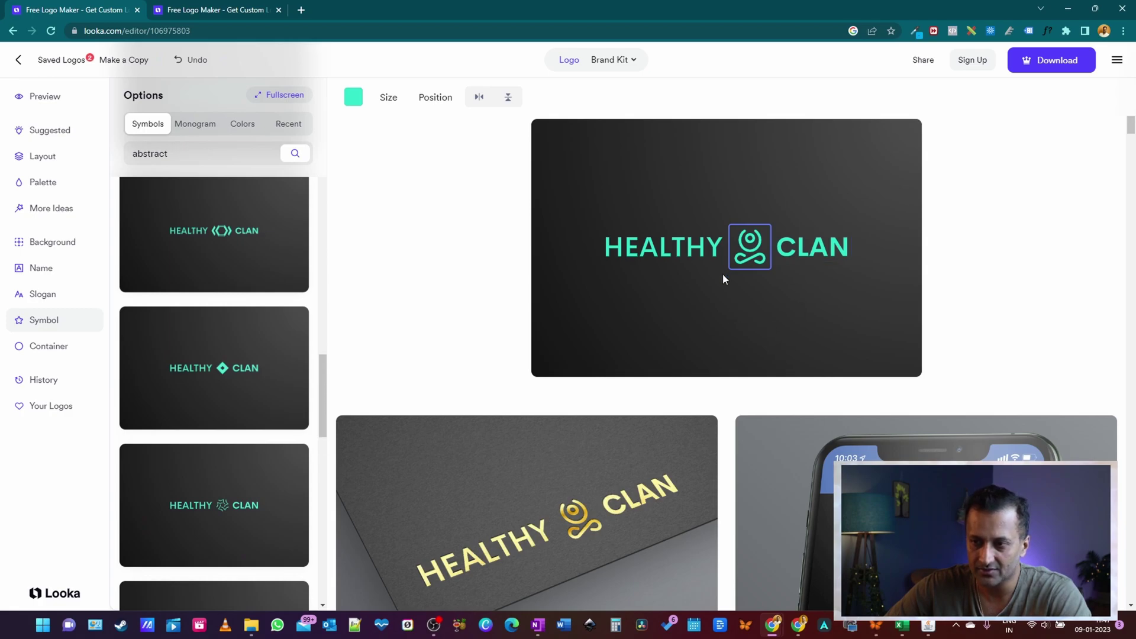
{"action": "scroll", "coordinate": [195, 393], "scroll_direction": "down", "scroll_amount": 5}
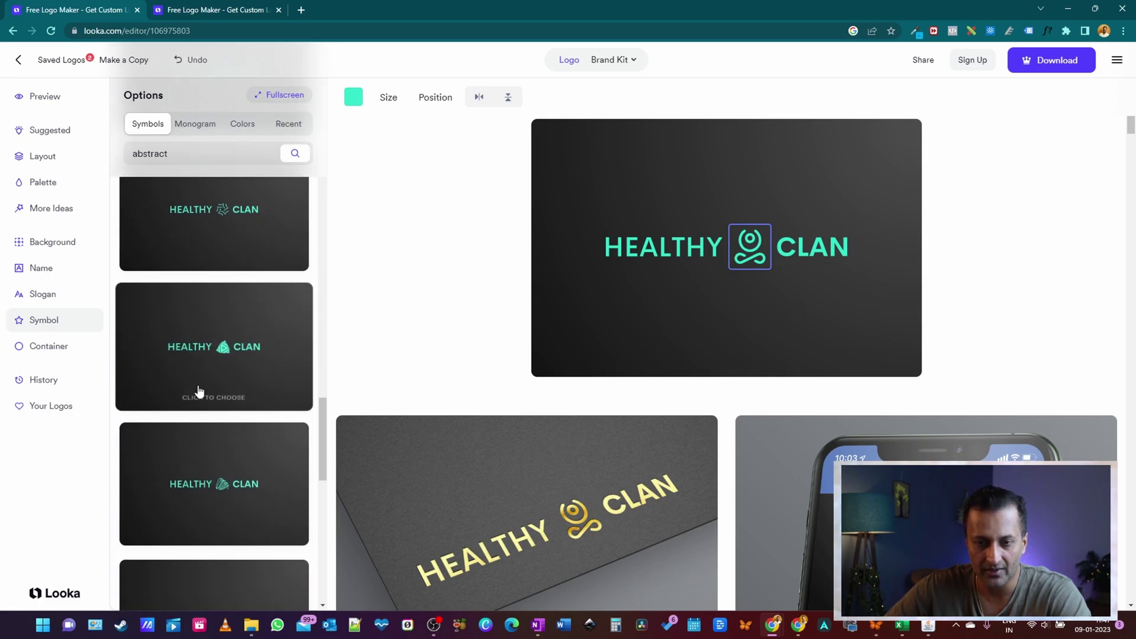
- Look through the suggested container shapes for the logo, including the rectangular frames and circular designs
{"action": "left_click", "coordinate": [59, 349]}
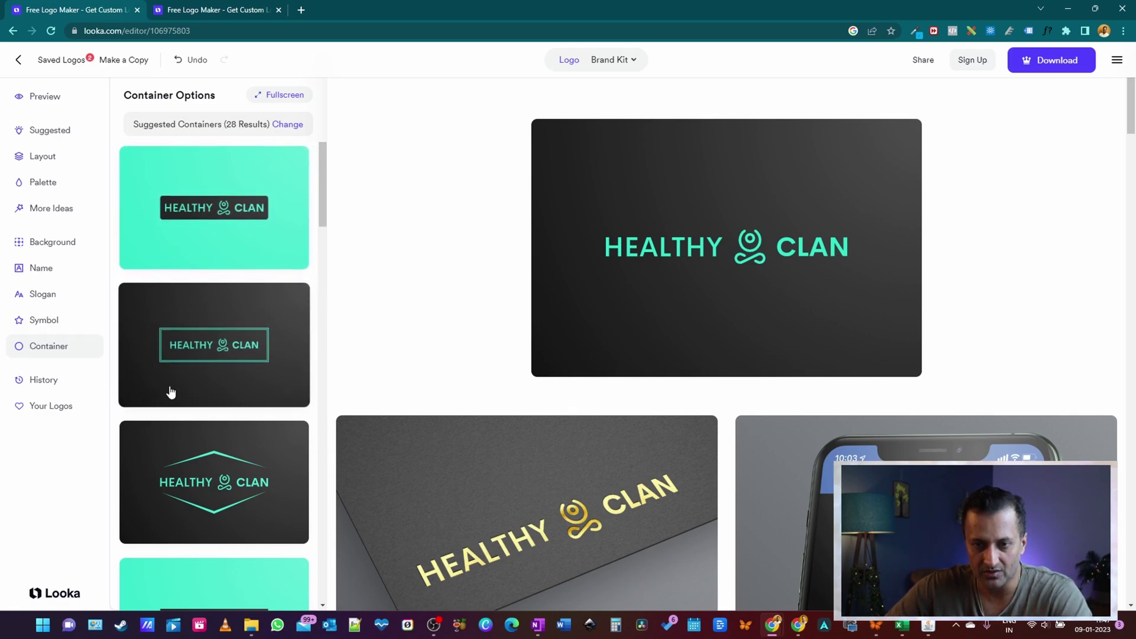
{"action": "scroll", "coordinate": [205, 341], "scroll_direction": "down", "scroll_amount": 2}
{"action": "scroll", "coordinate": [206, 342], "scroll_direction": "down", "scroll_amount": 2}
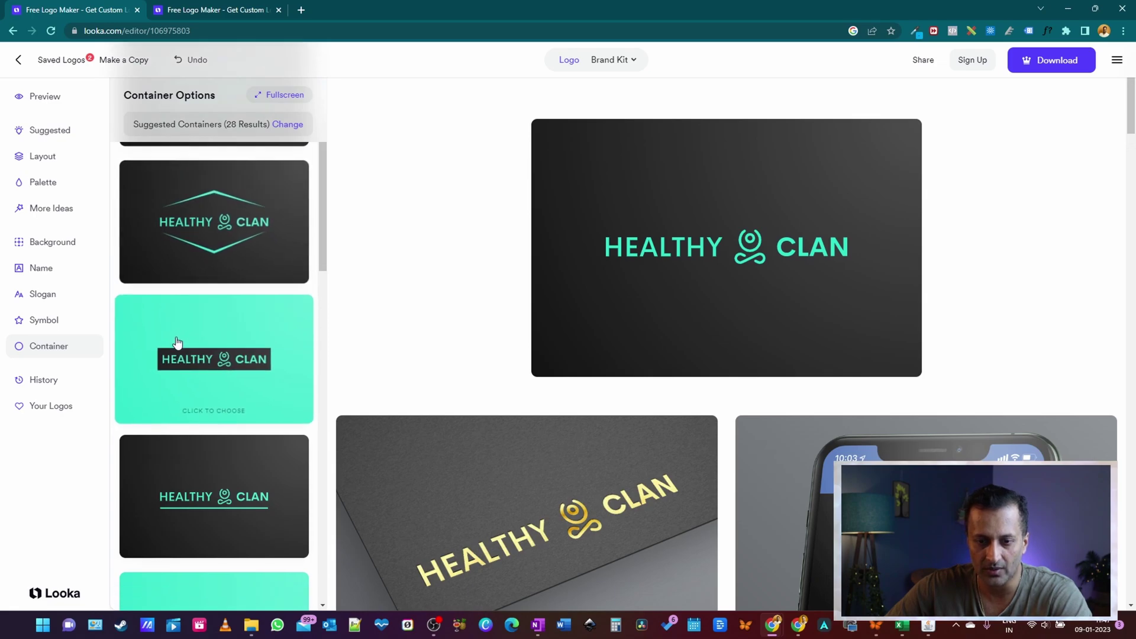
{"action": "scroll", "coordinate": [268, 382], "scroll_direction": "down", "scroll_amount": 2}
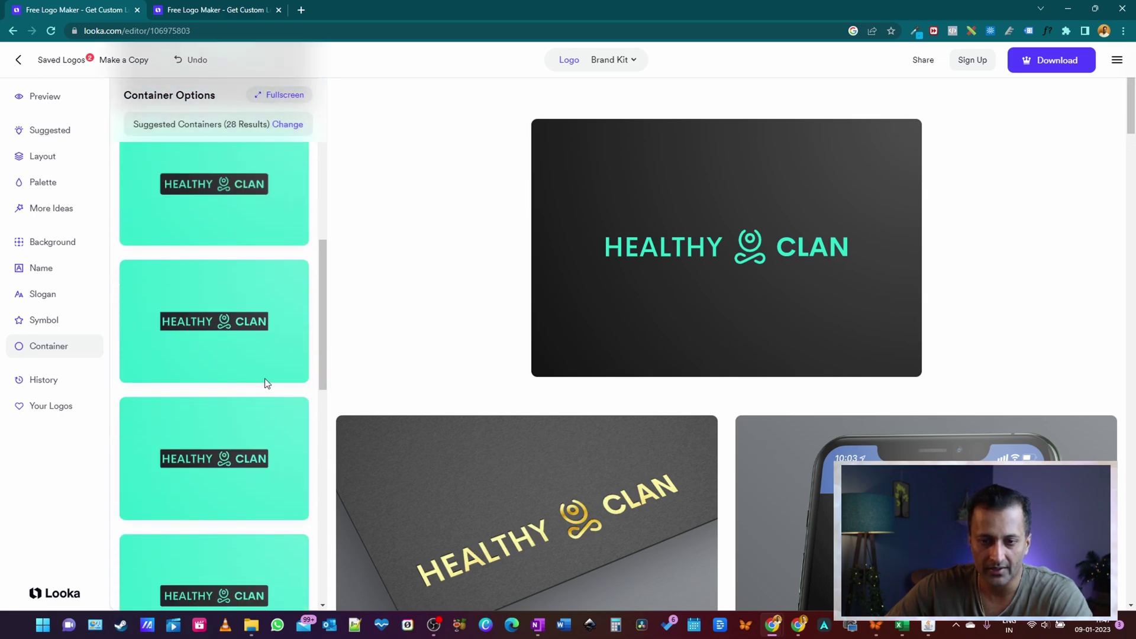
{"action": "scroll", "coordinate": [226, 375], "scroll_direction": "down", "scroll_amount": 8}
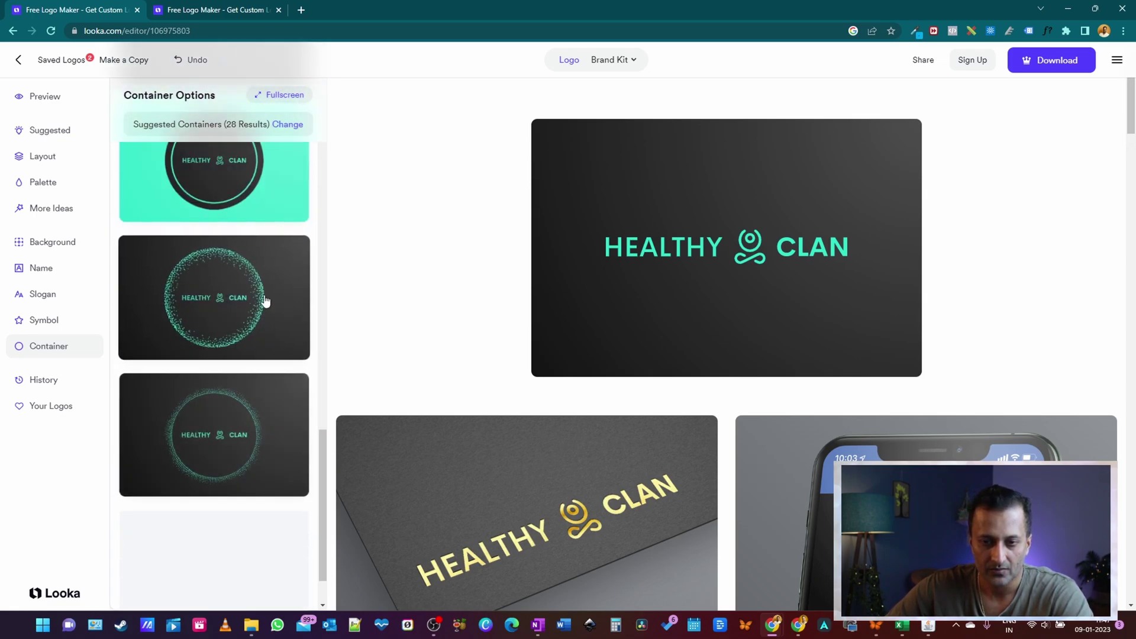
{"action": "scroll", "coordinate": [219, 450], "scroll_direction": "up", "scroll_amount": 5}
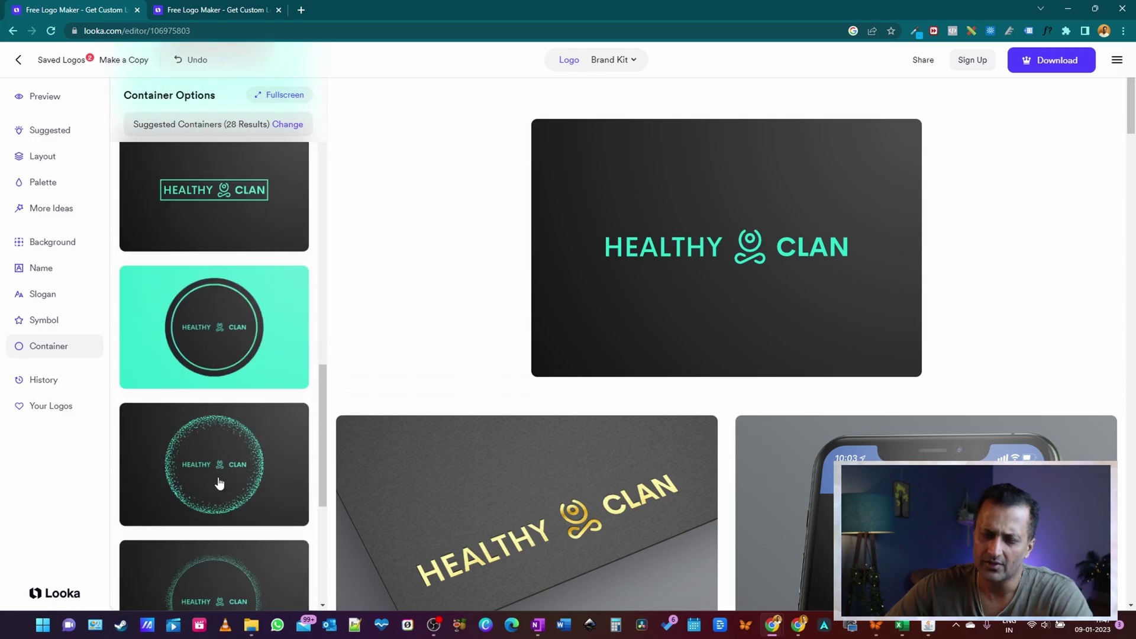
{"action": "scroll", "coordinate": [248, 291], "scroll_direction": "up", "scroll_amount": 2}
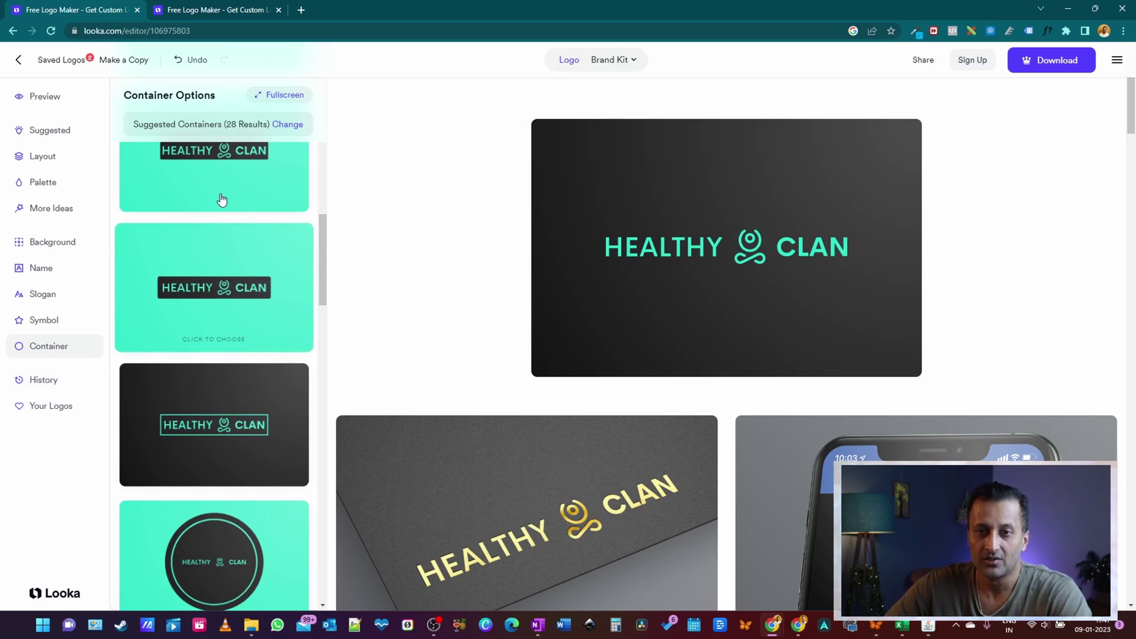
{"action": "scroll", "coordinate": [217, 406], "scroll_direction": "up", "scroll_amount": 3}
{"action": "scroll", "coordinate": [216, 406], "scroll_direction": "up", "scroll_amount": 3}
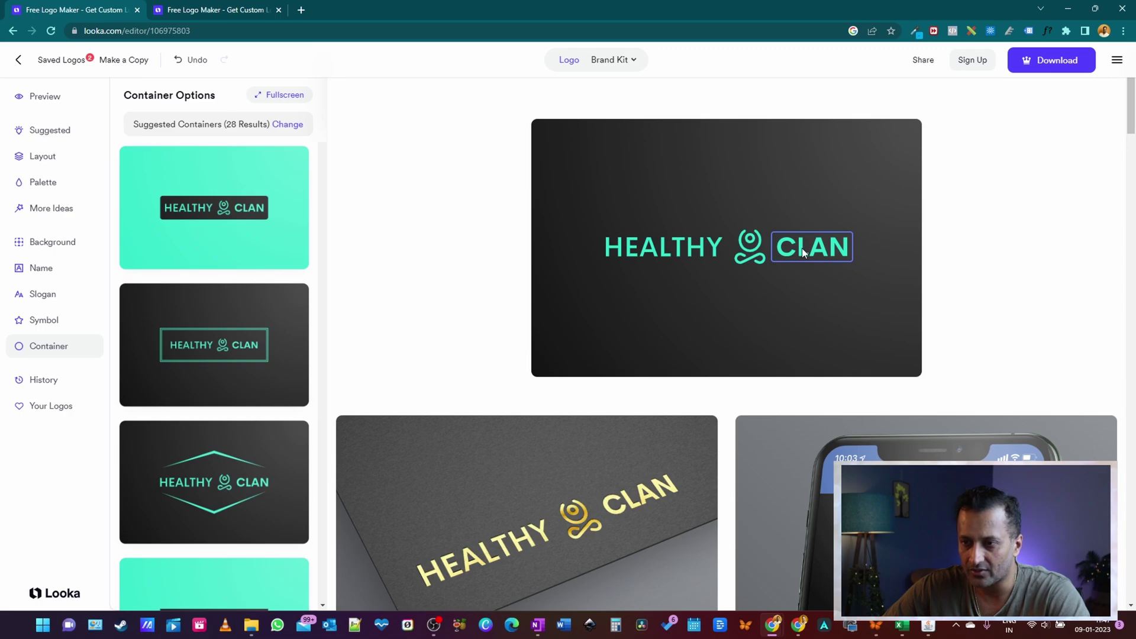
- Recolor the logo's figure symbol white, keeping the HEALTHY CLAN lettering mint, and deselect it
{"action": "left_click", "coordinate": [755, 249]}
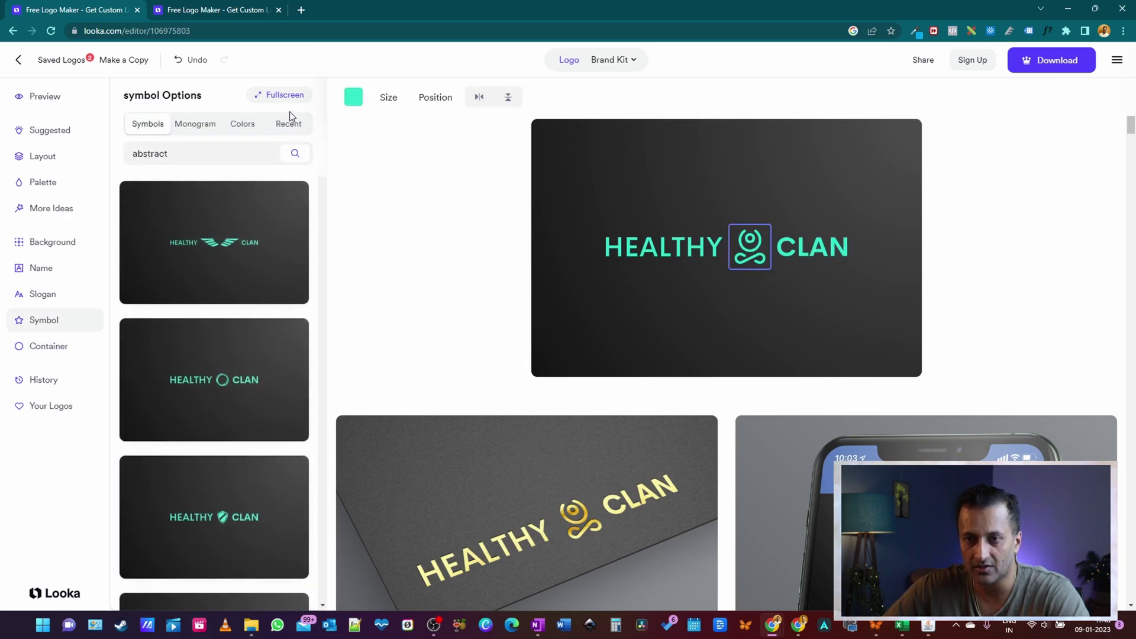
{"action": "left_click", "coordinate": [353, 96]}
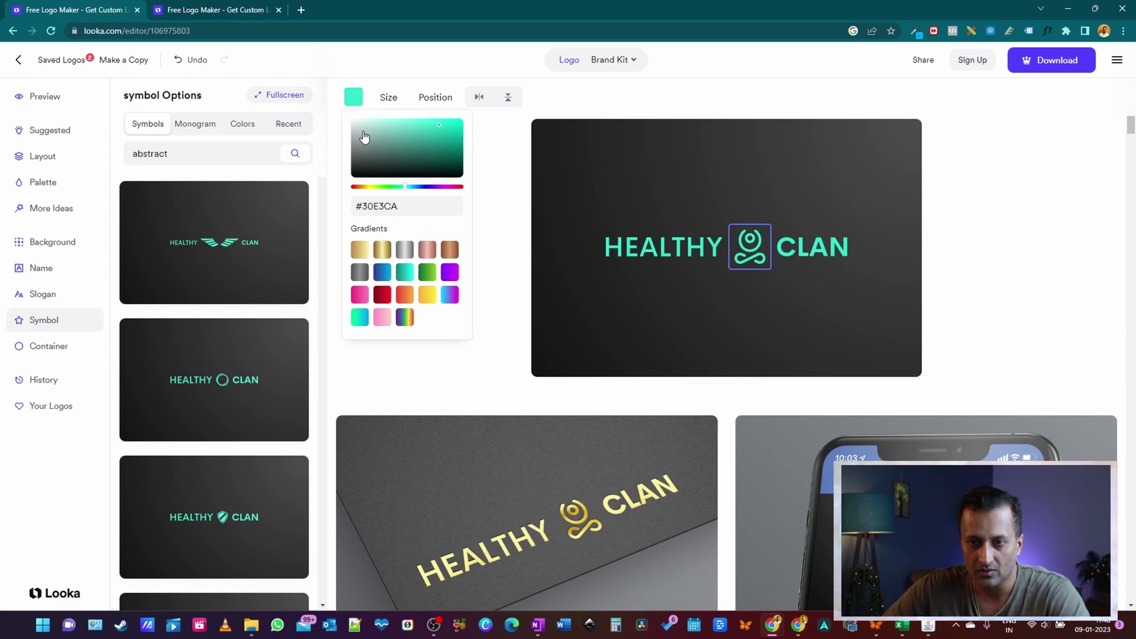
{"action": "left_click_drag", "start_coordinate": [377, 145], "coordinate": [334, 116]}
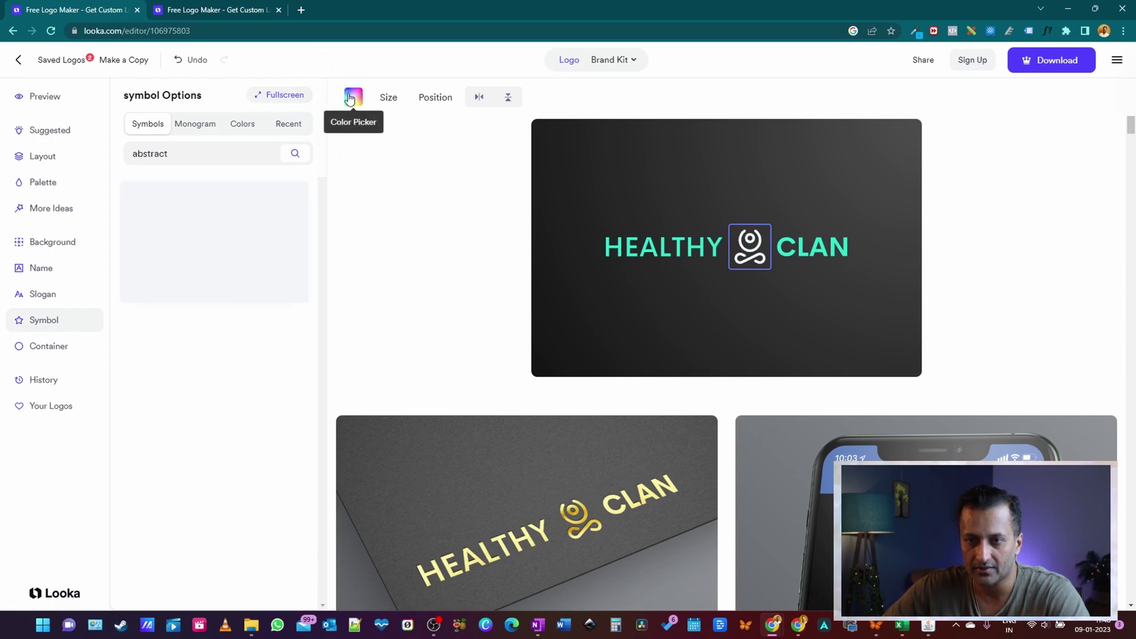
{"action": "left_click", "coordinate": [353, 96]}
{"action": "left_click_drag", "start_coordinate": [388, 154], "coordinate": [348, 116]}
{"action": "left_click", "coordinate": [739, 145]}
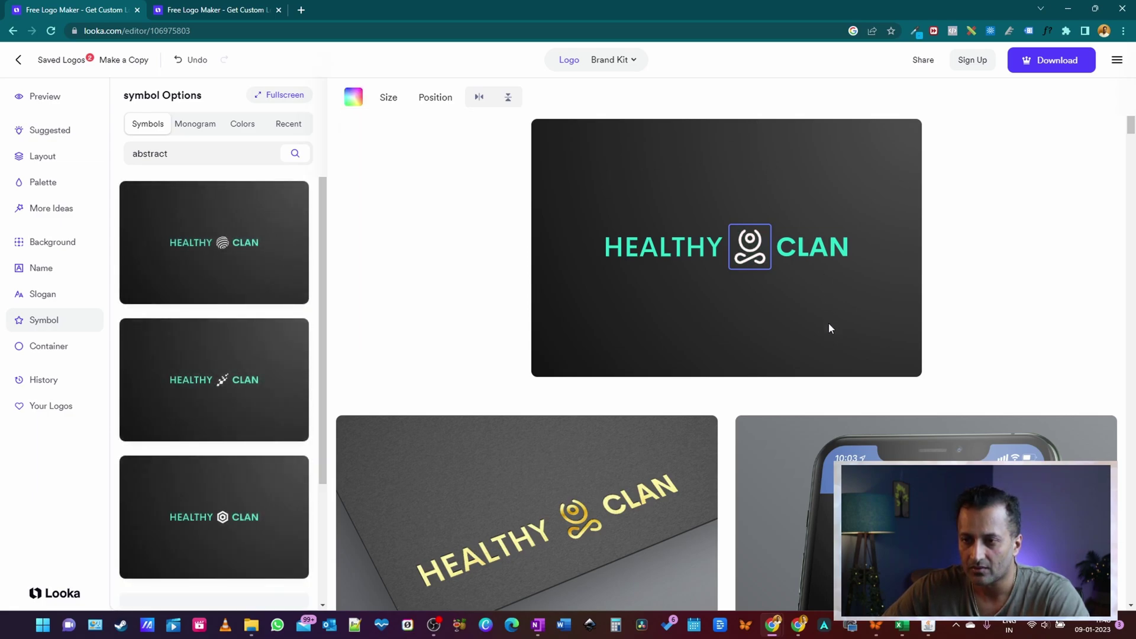
{"action": "left_click_drag", "start_coordinate": [908, 189], "coordinate": [325, 398]}
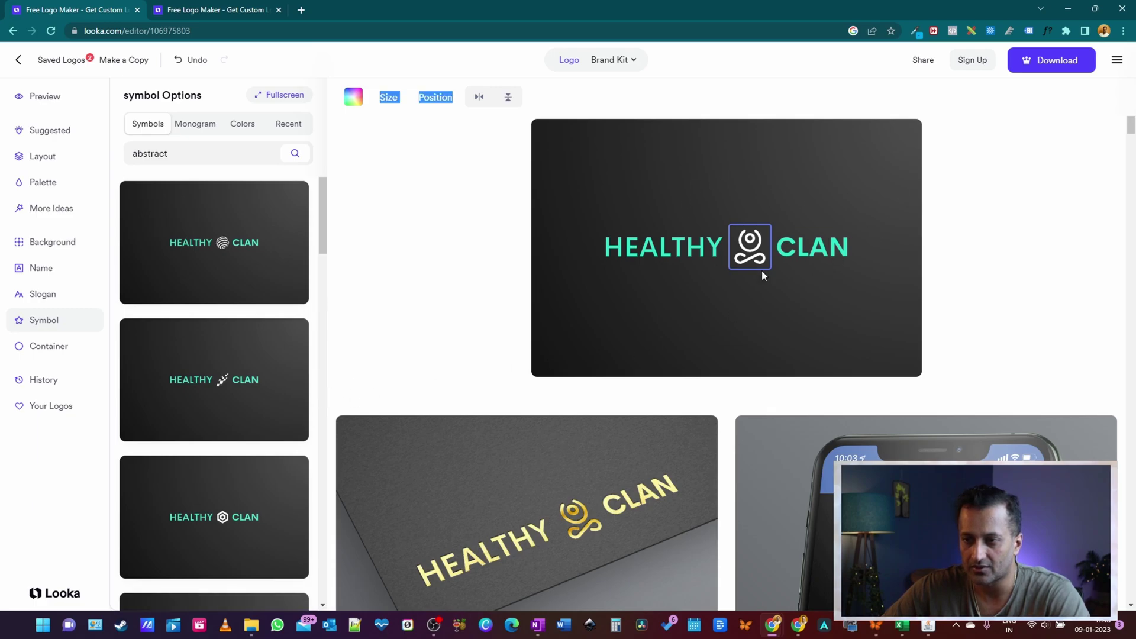
{"action": "left_click", "coordinate": [1056, 267]}
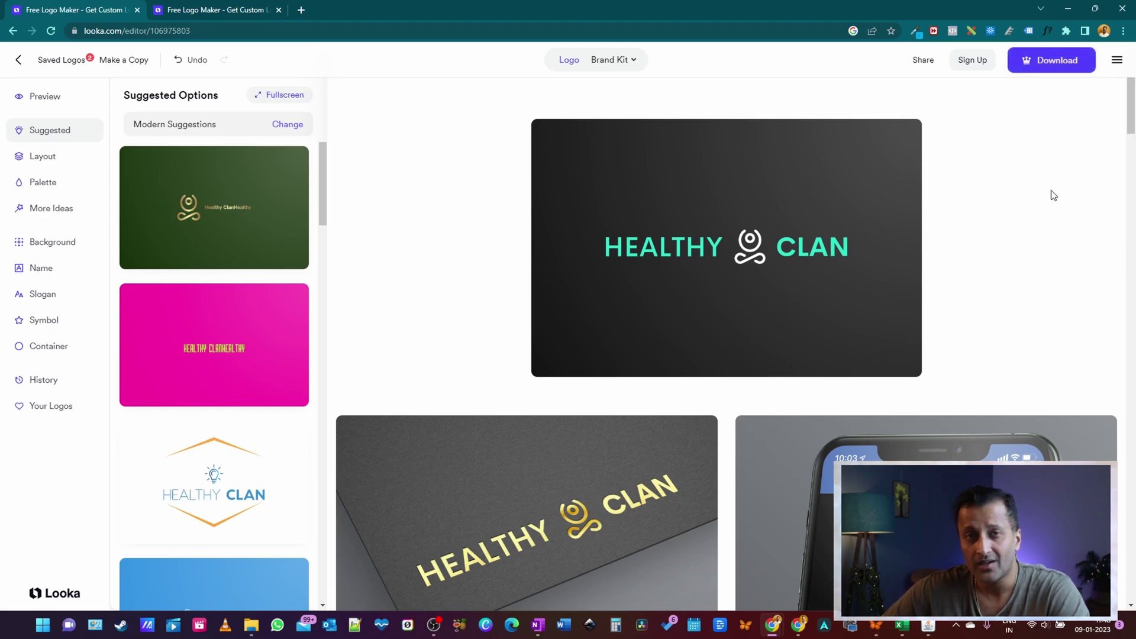
- Open the logo's download offer and examine the file formats and branded materials included in the Brand Kit
{"action": "left_click", "coordinate": [1030, 65]}
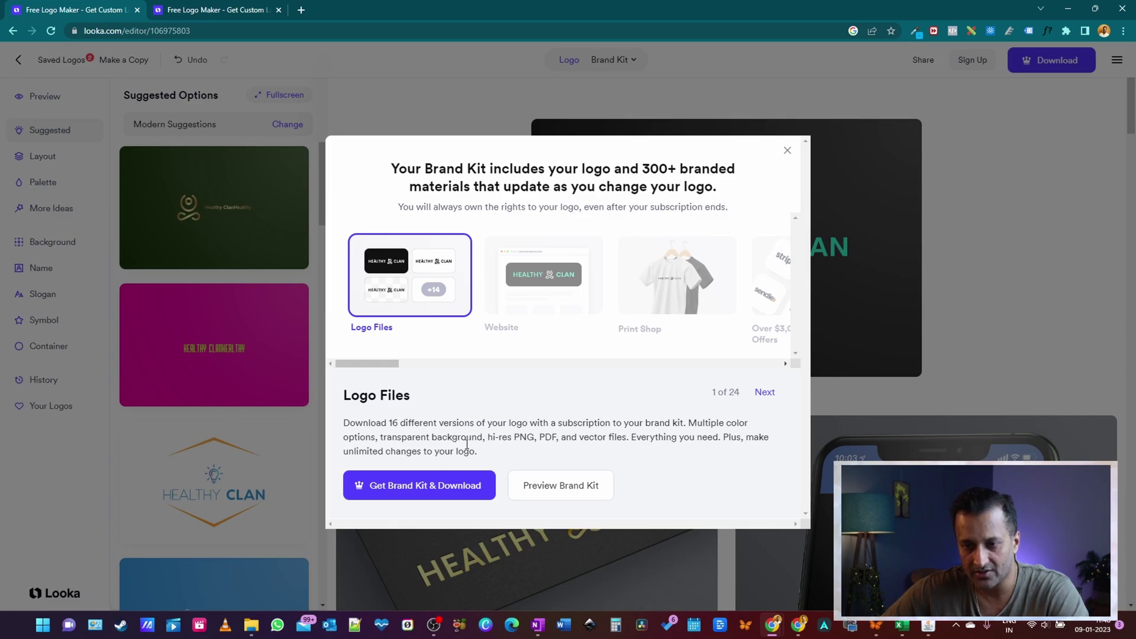
{"action": "left_click_drag", "start_coordinate": [519, 434], "coordinate": [609, 439]}
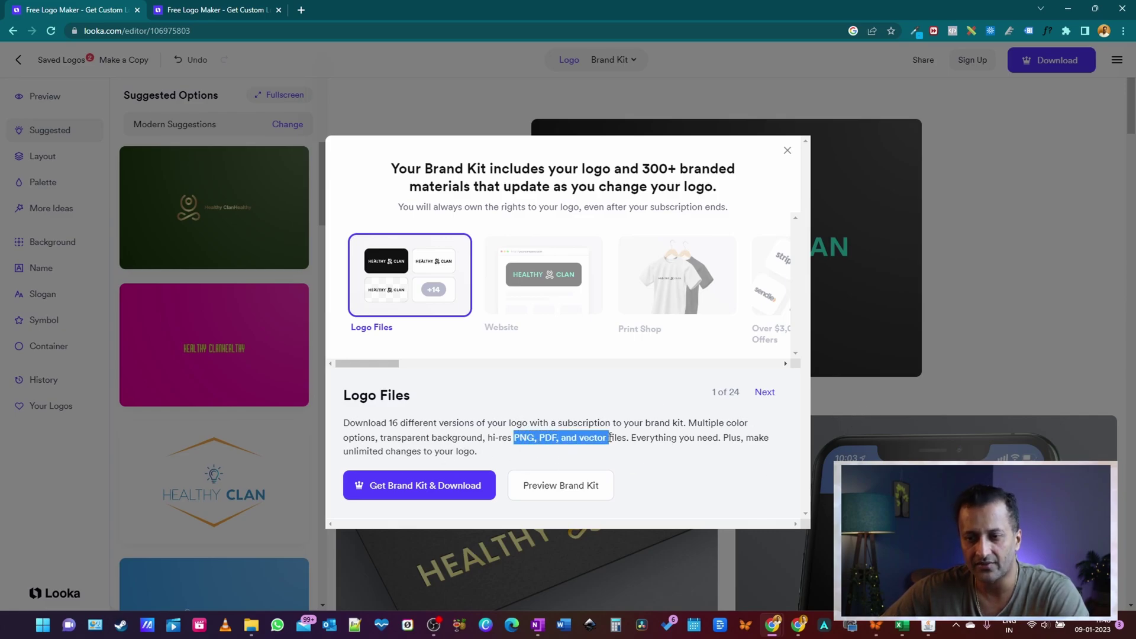
{"action": "left_click", "coordinate": [618, 434]}
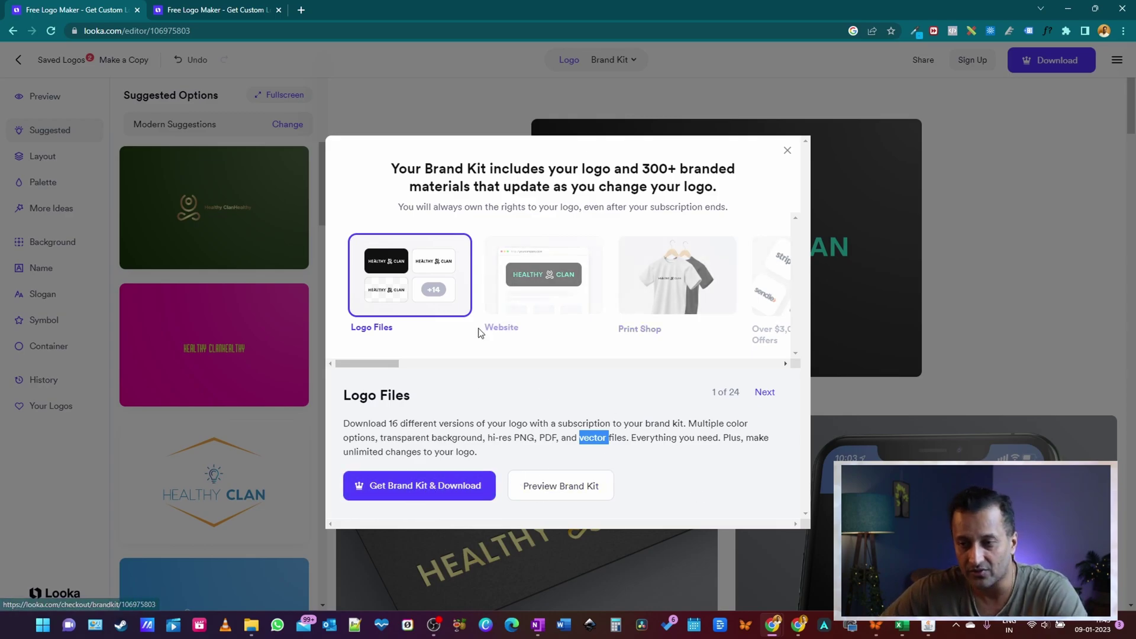
{"action": "left_click_drag", "start_coordinate": [367, 364], "coordinate": [768, 338]}
{"action": "left_click", "coordinate": [350, 363]}
{"action": "left_click", "coordinate": [350, 364]}
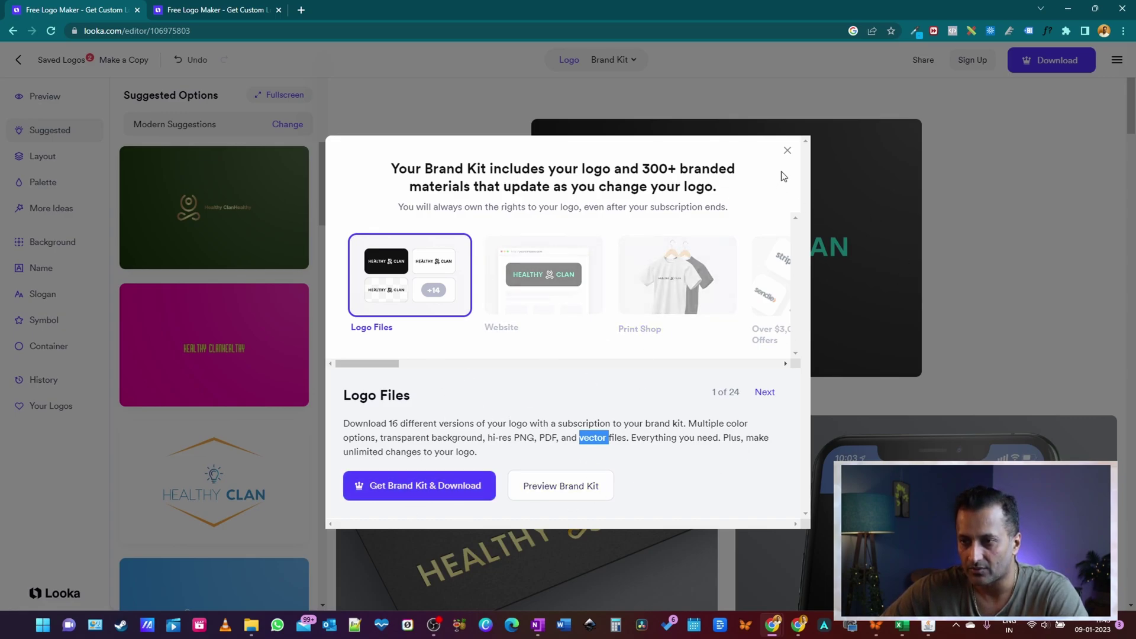
- Proceed to the Brand Kit checkout and examine the price and included files of the Basic Logo Package
{"action": "left_click", "coordinate": [411, 498]}
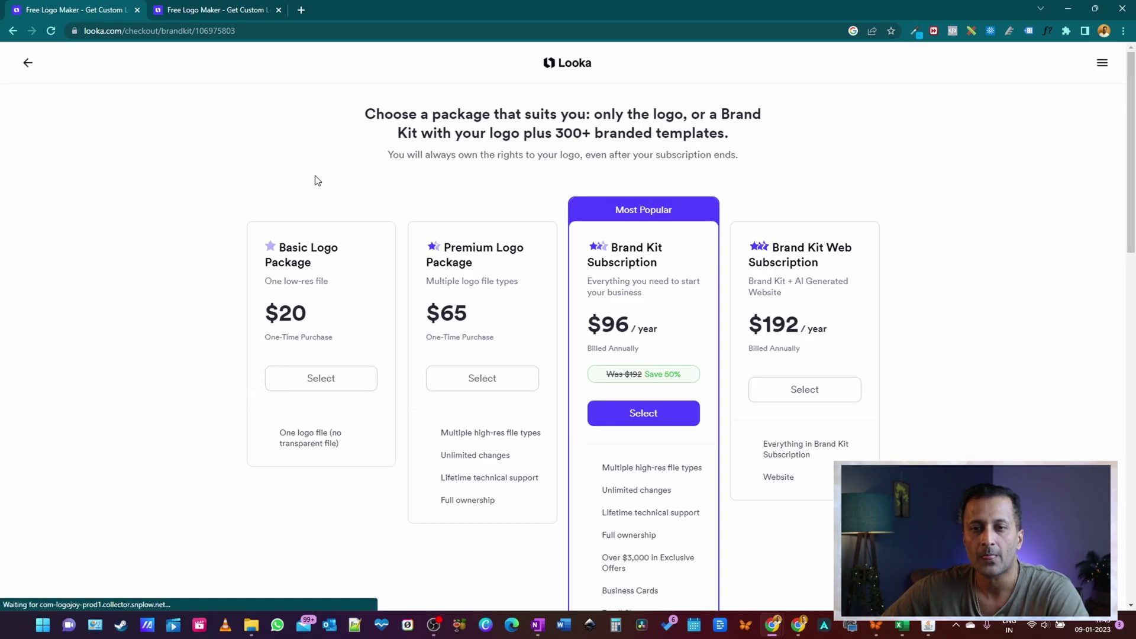
{"action": "scroll", "coordinate": [1112, 277], "scroll_direction": "down", "scroll_amount": 2}
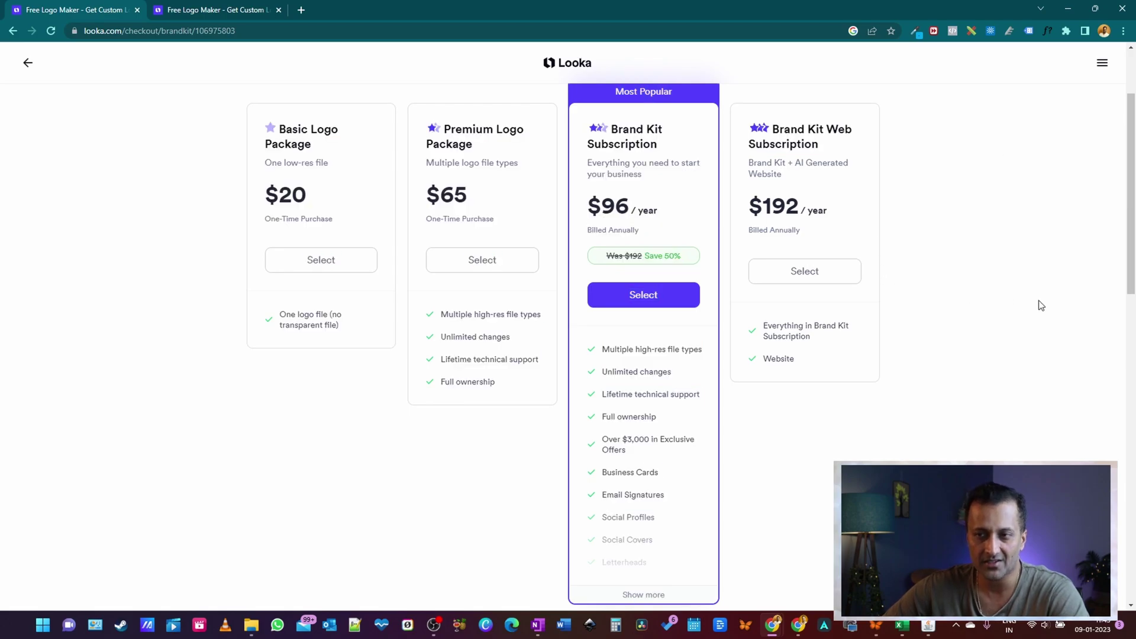
{"action": "scroll", "coordinate": [1041, 305], "scroll_direction": "up", "scroll_amount": 2}
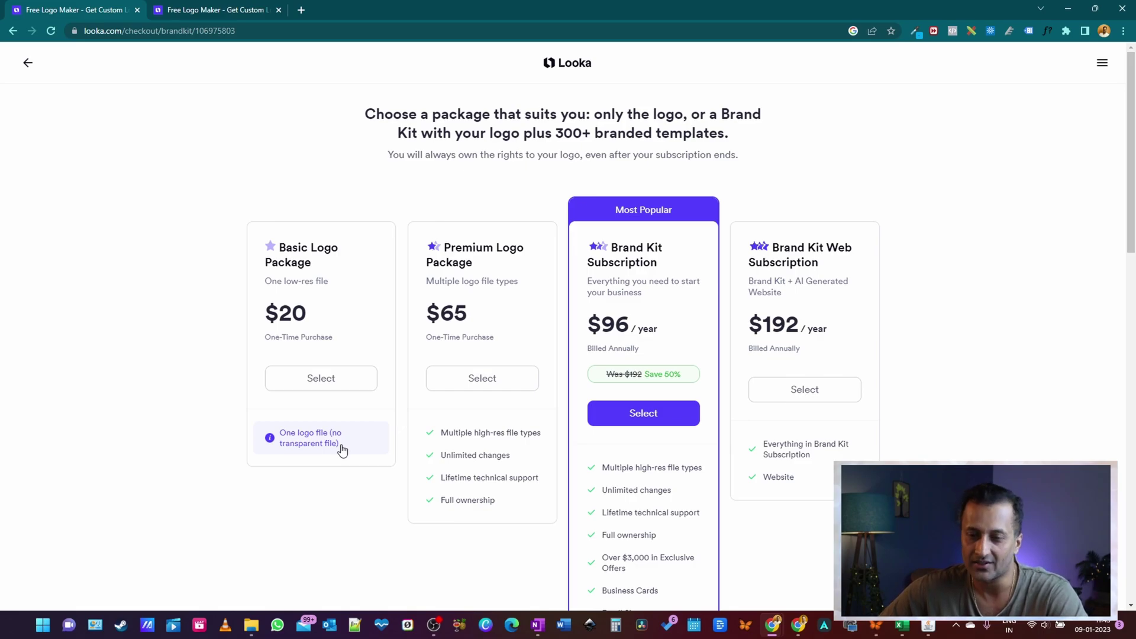
{"action": "left_click_drag", "start_coordinate": [318, 329], "coordinate": [266, 324]}
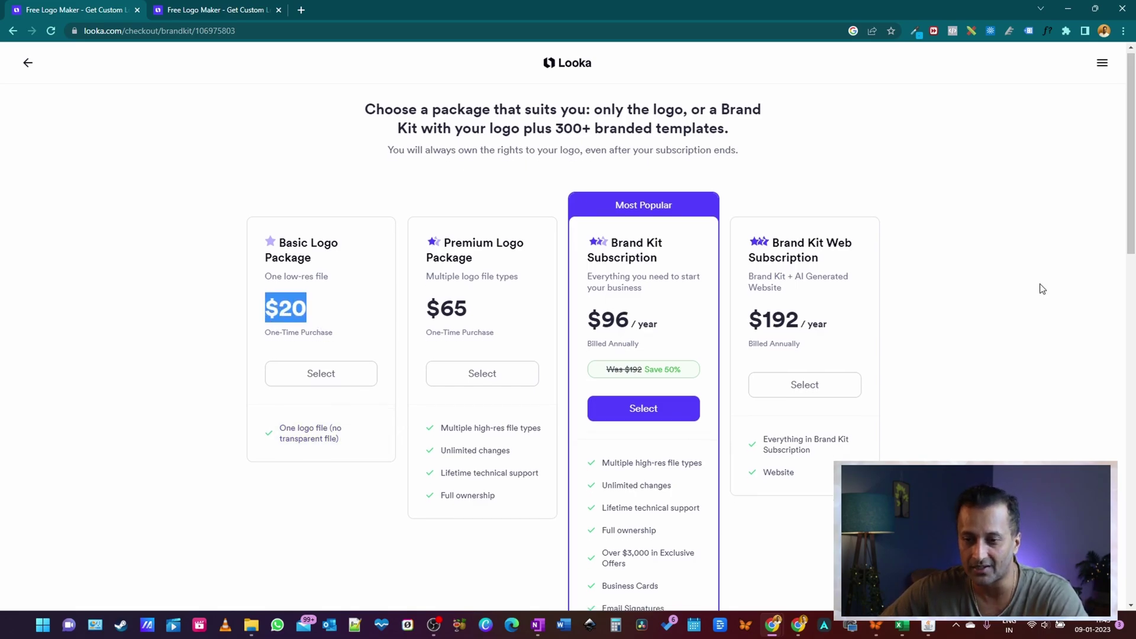
{"action": "scroll", "coordinate": [1039, 288], "scroll_direction": "down", "scroll_amount": 2}
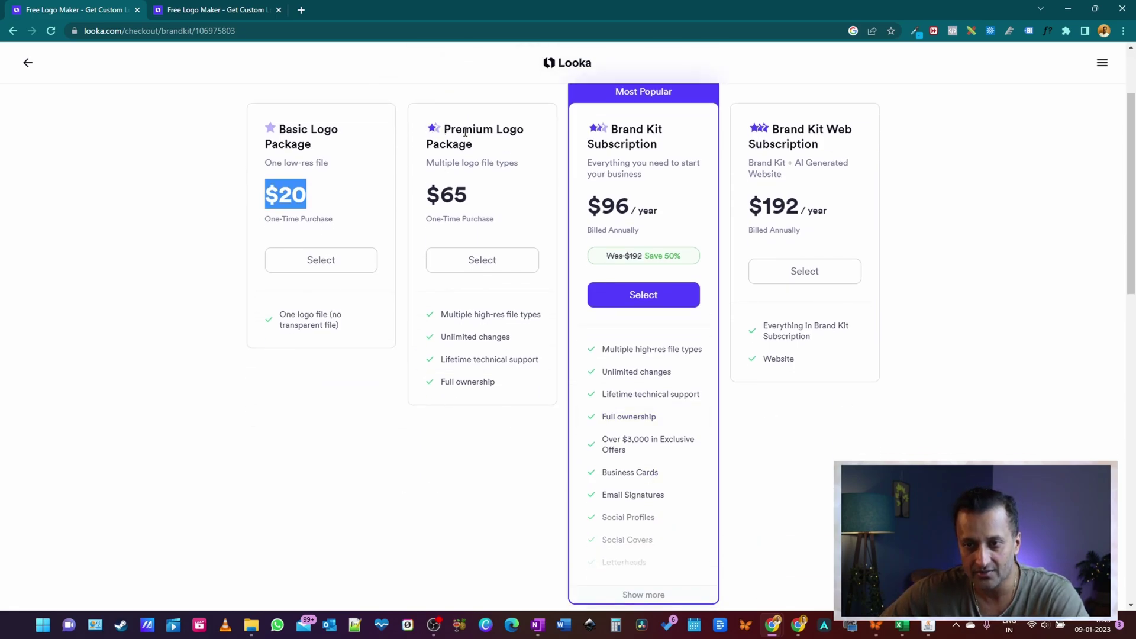
- Compare the Premium Logo Package's price and features with those of the Brand Kit Subscription
{"action": "left_click_drag", "start_coordinate": [444, 128], "coordinate": [477, 147]}
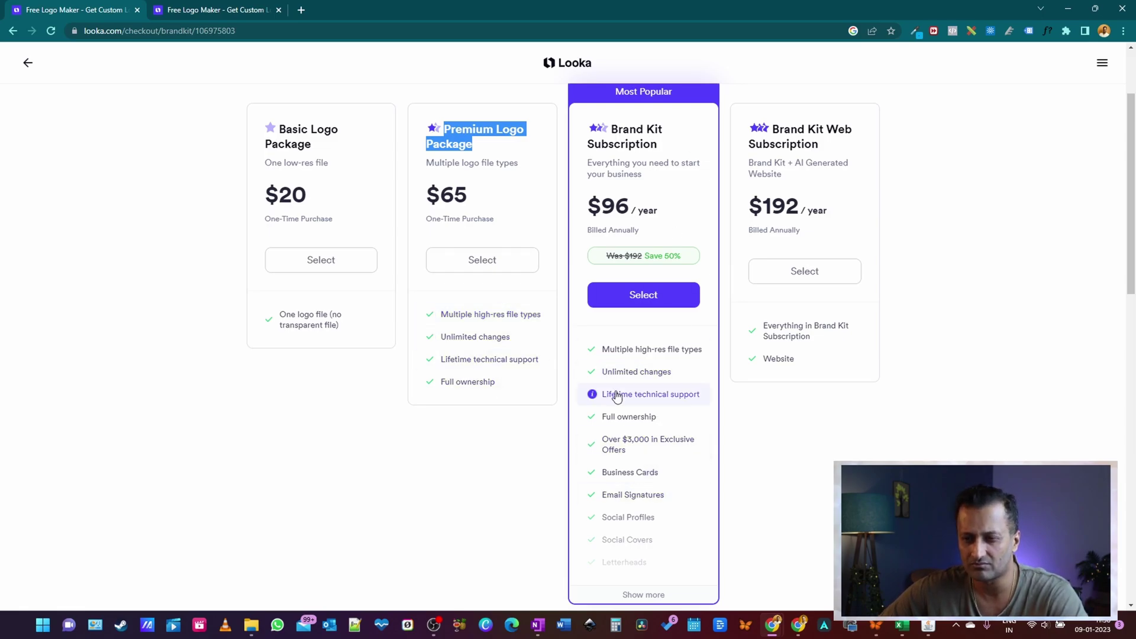
{"action": "scroll", "coordinate": [617, 394], "scroll_direction": "down", "scroll_amount": 2}
{"action": "scroll", "coordinate": [617, 394], "scroll_direction": "down", "scroll_amount": 1}
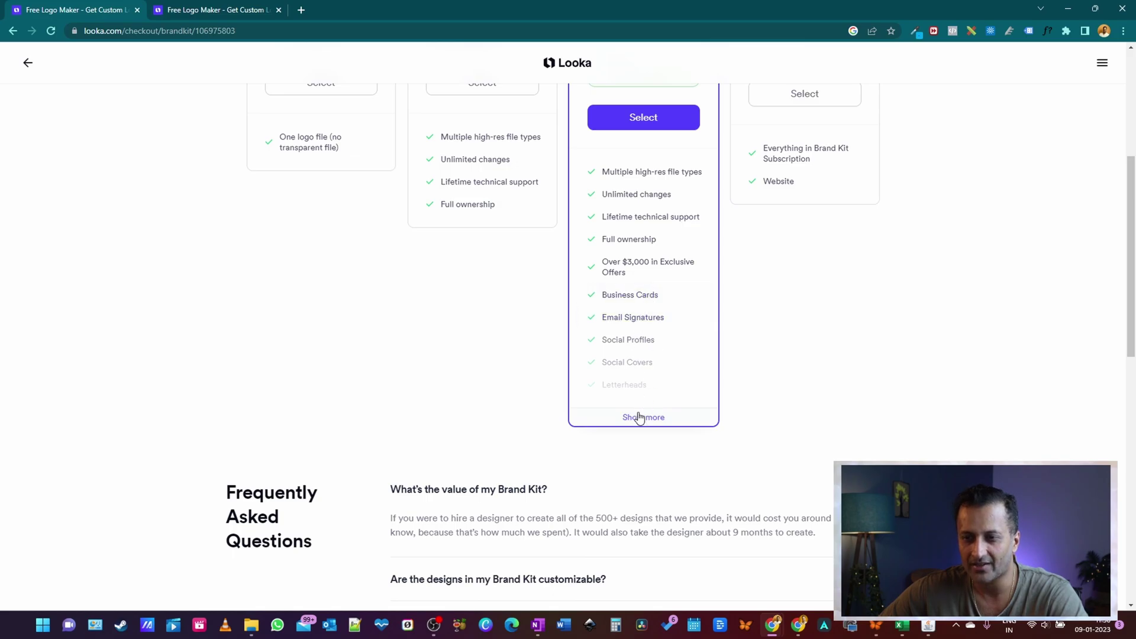
{"action": "scroll", "coordinate": [917, 346], "scroll_direction": "up", "scroll_amount": 1}
{"action": "scroll", "coordinate": [917, 346], "scroll_direction": "up", "scroll_amount": 3}
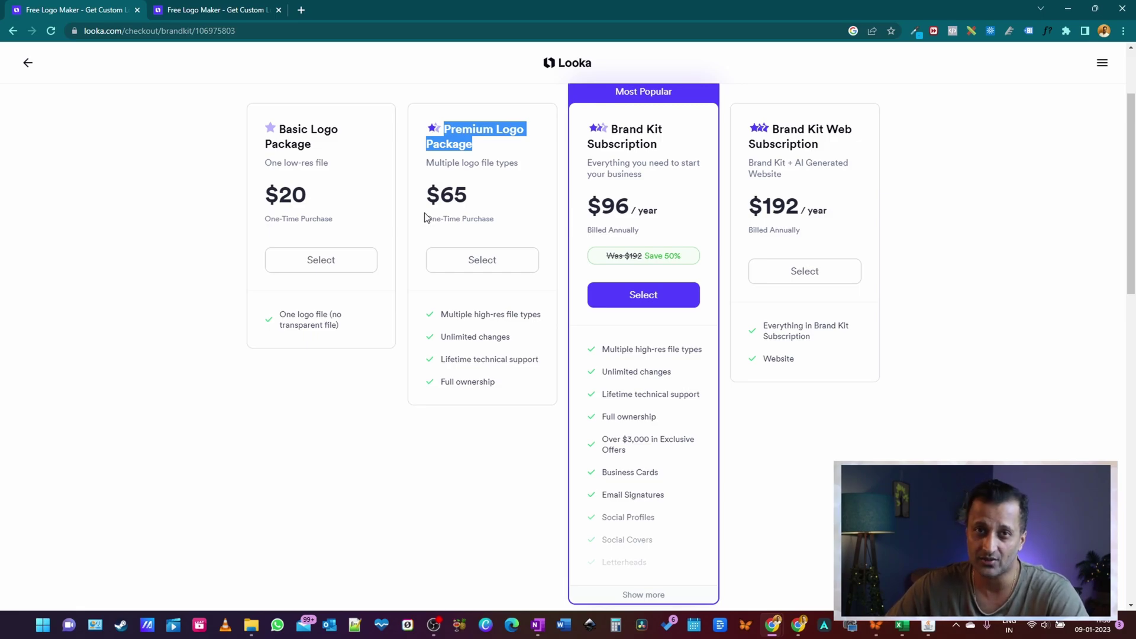
{"action": "left_click", "coordinate": [473, 382]}
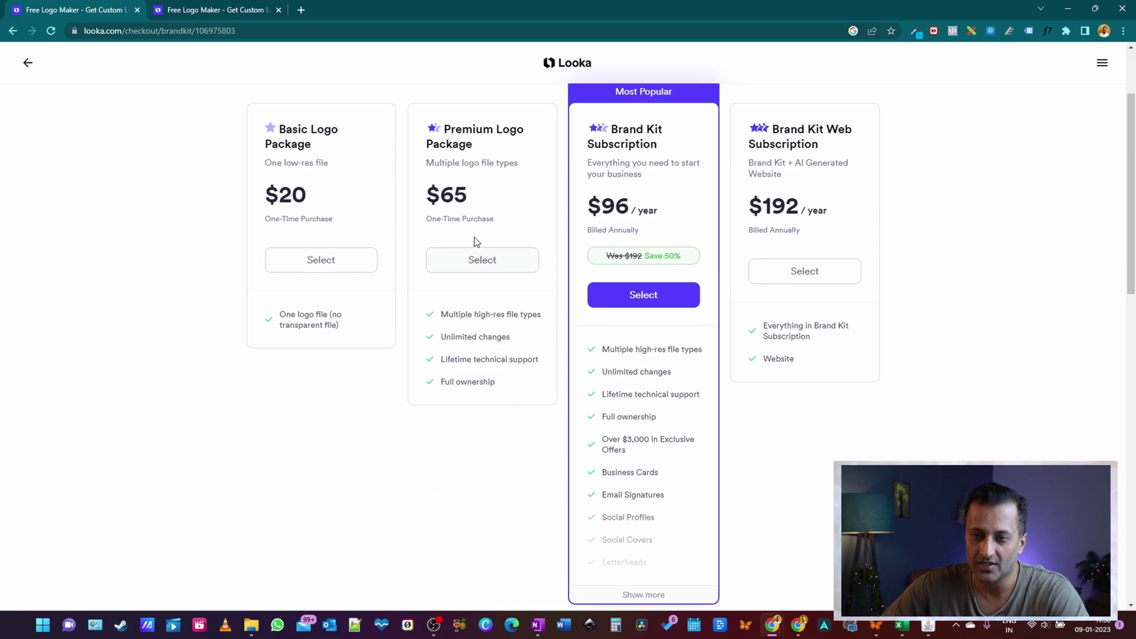
{"action": "left_click_drag", "start_coordinate": [481, 204], "coordinate": [425, 195]}
{"action": "scroll", "coordinate": [963, 370], "scroll_direction": "up", "scroll_amount": 2}
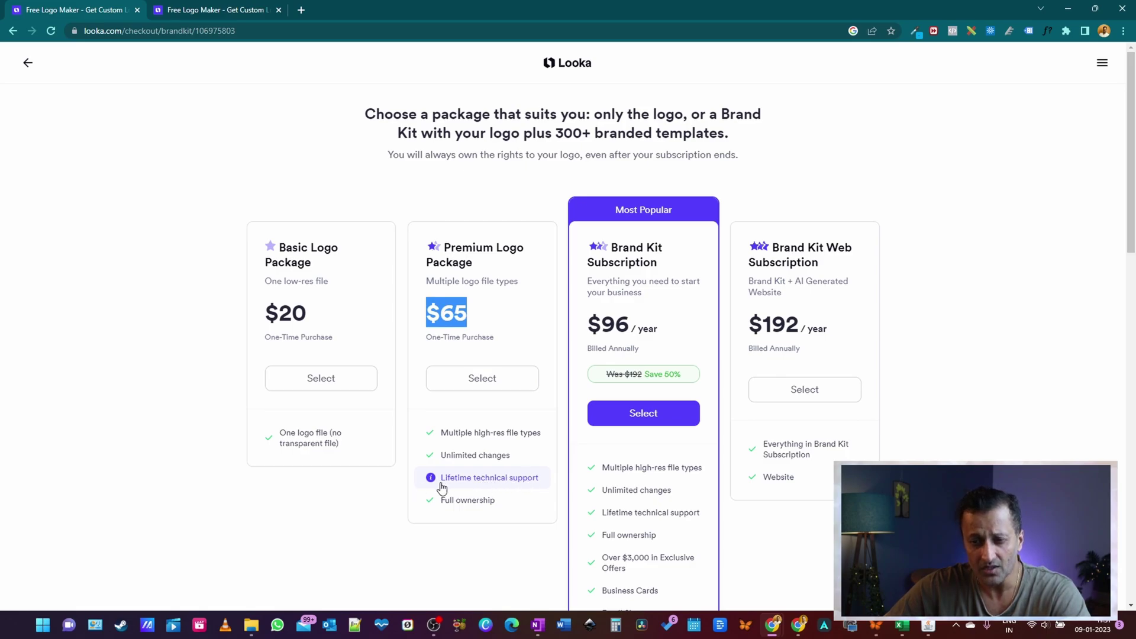
{"action": "left_click", "coordinate": [1073, 365]}
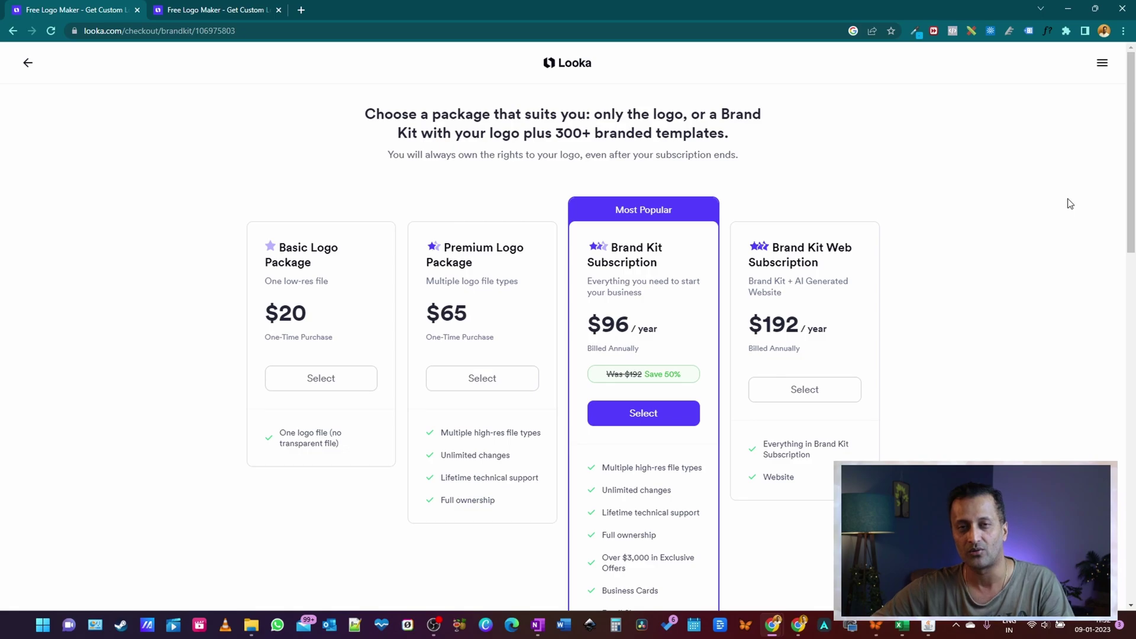
{"action": "left_click_drag", "start_coordinate": [472, 316], "coordinate": [426, 321]}
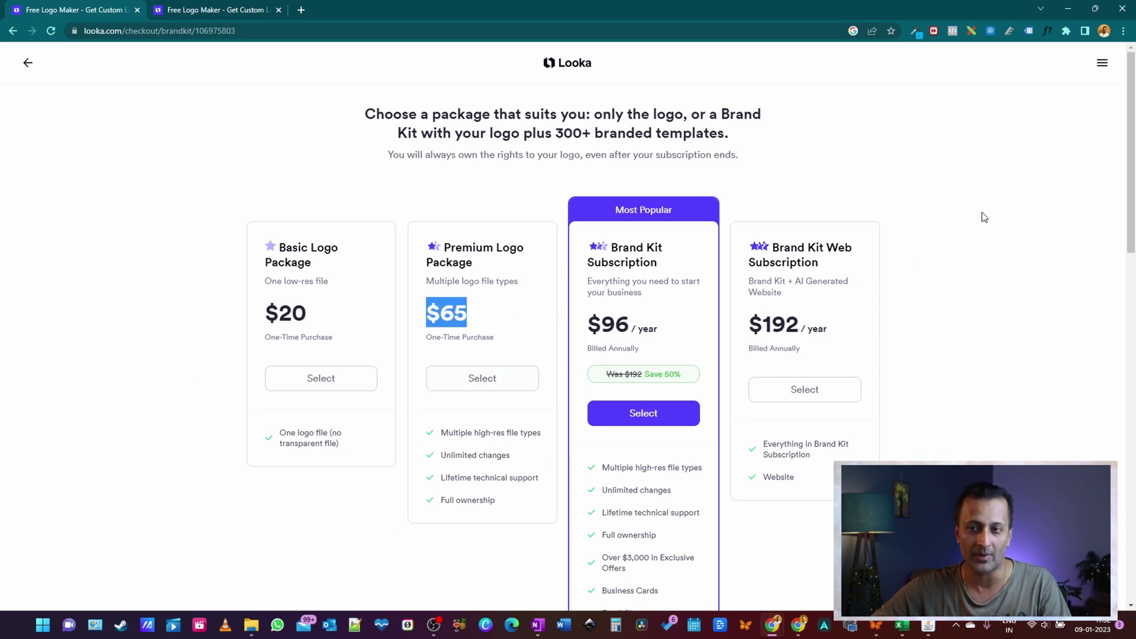